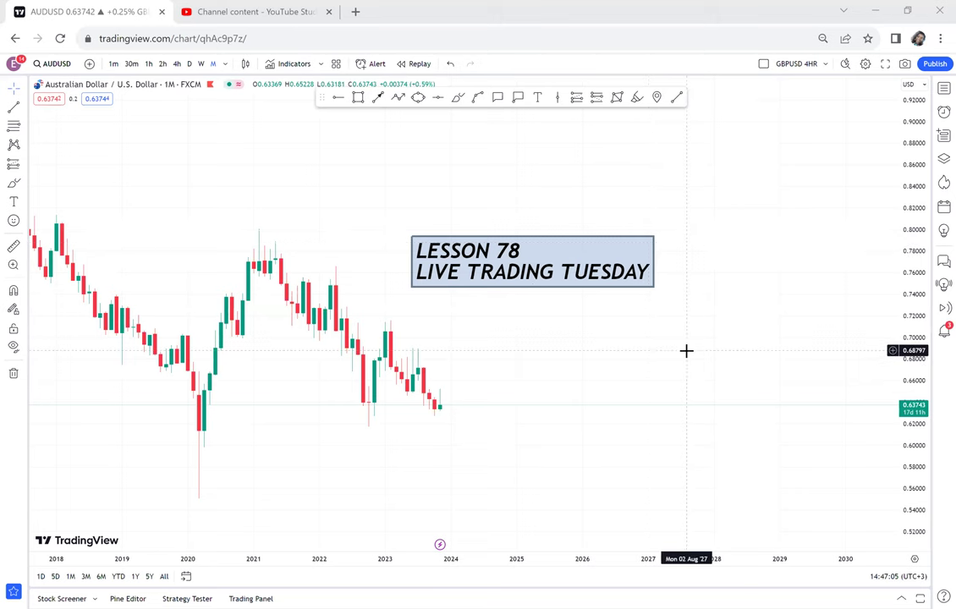
Examine the monthly AUDUSD price action from 2018 up to the latest candle.
left_click_drag(686, 350, 751, 278)
scroll(751, 277, "up", 1)
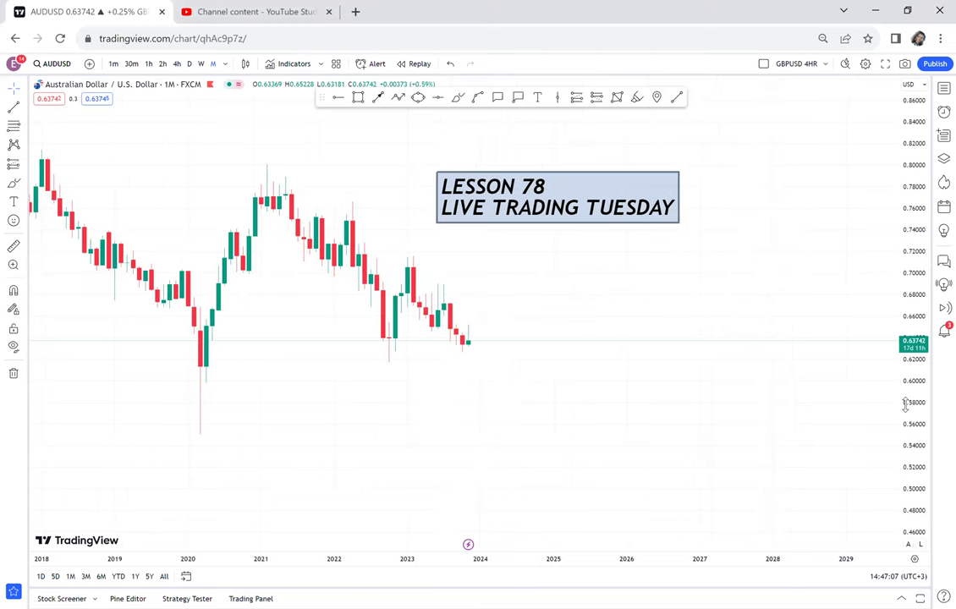
left_click_drag(905, 404, 906, 363)
left_click_drag(745, 253, 759, 338)
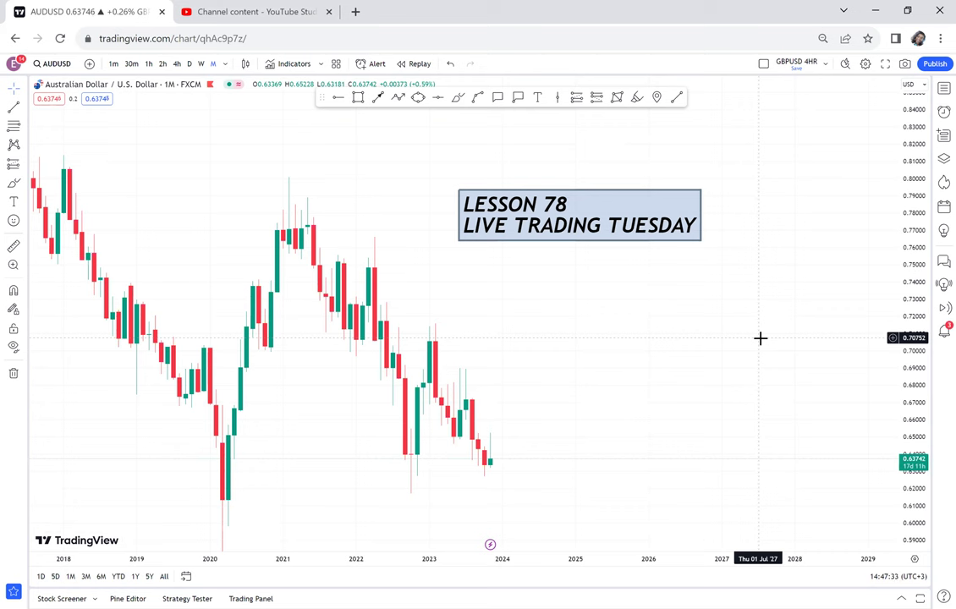
left_click_drag(630, 302, 560, 285)
scroll(558, 284, "up", 1)
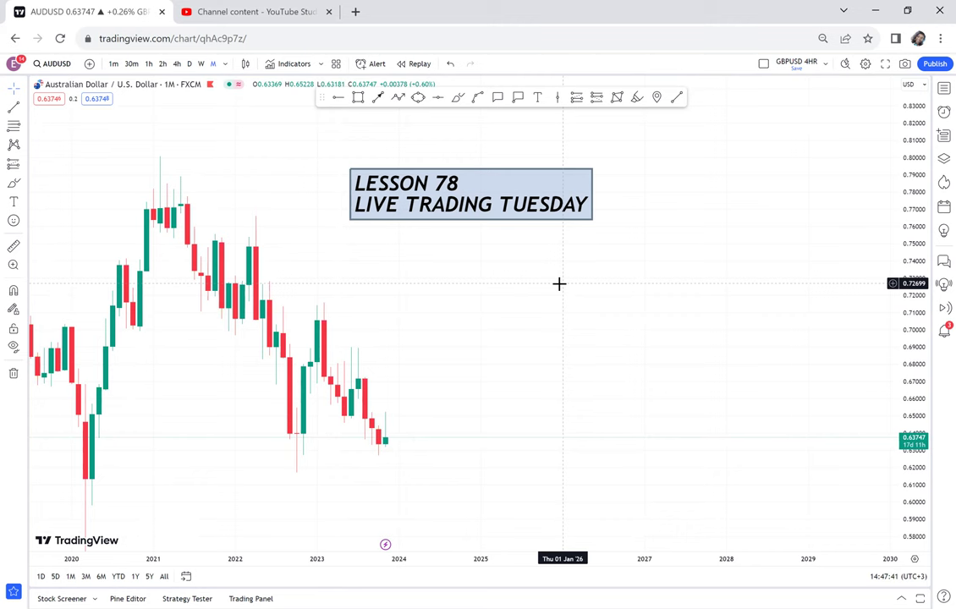
left_click_drag(467, 265, 547, 273)
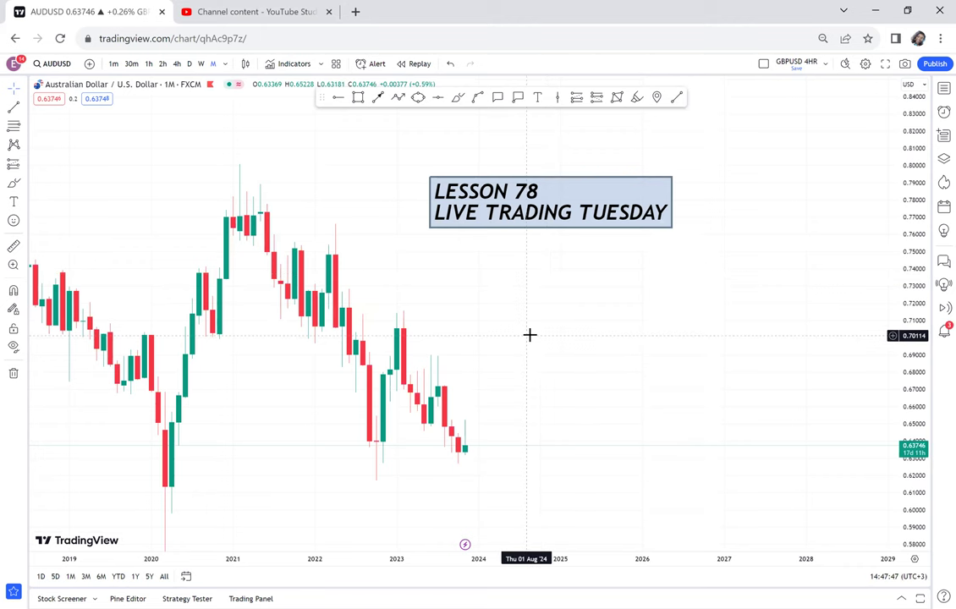
left_click_drag(537, 274, 548, 229)
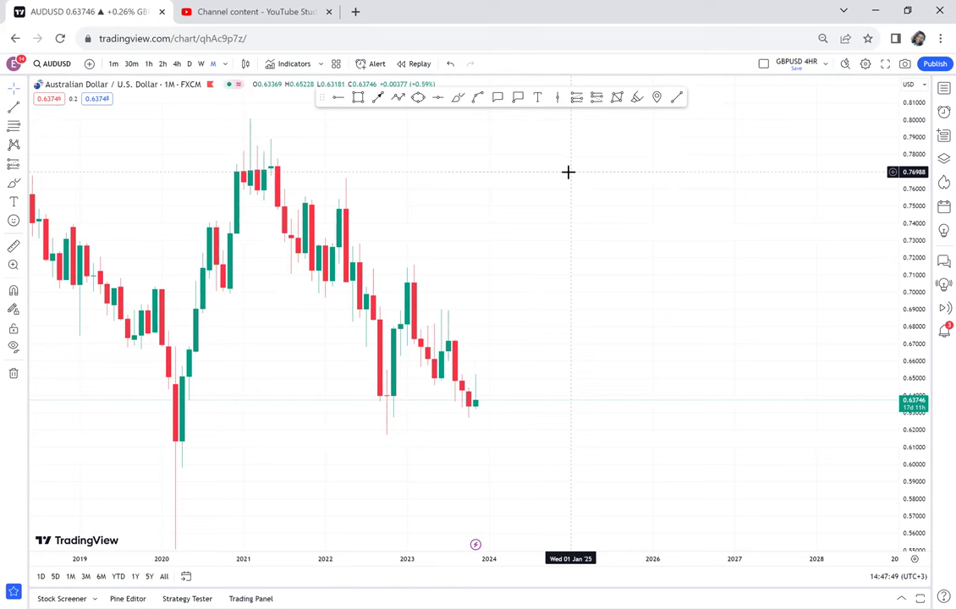
Draw a rectangle zone around the latest monthly lows, from about 0.63392 to 0.61445, spanning June 2022 to July 2025.
left_click(359, 98)
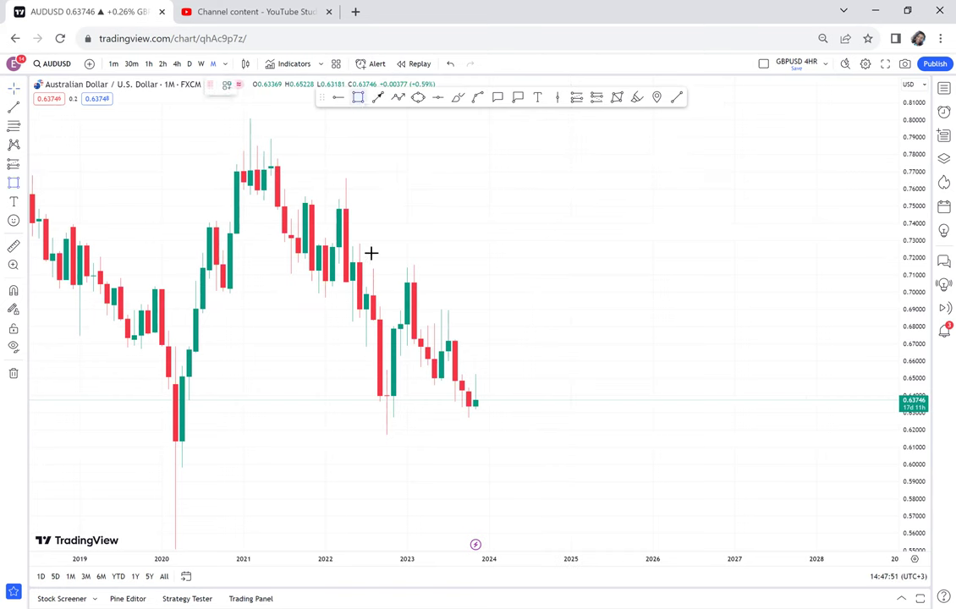
left_click(360, 406)
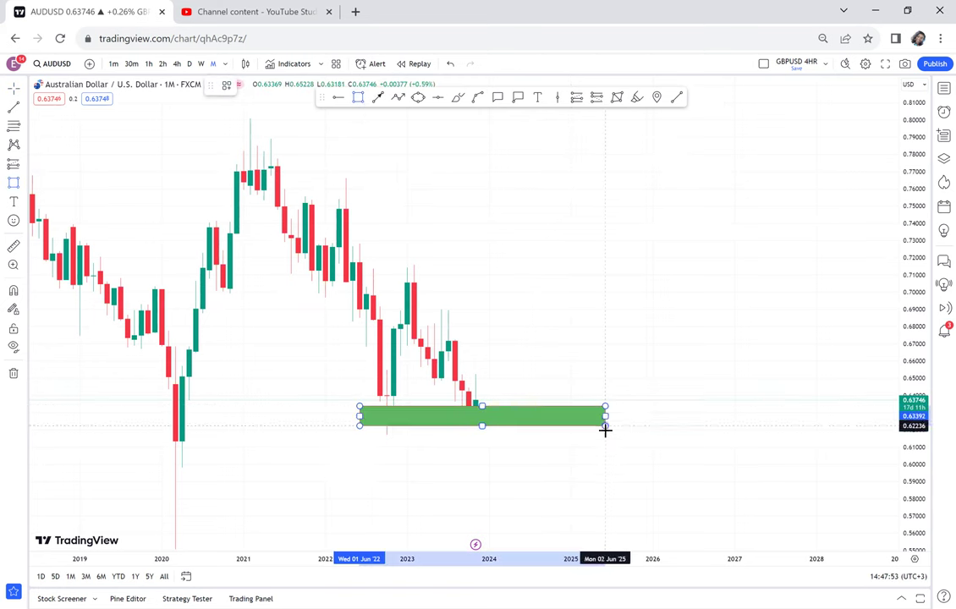
left_click(611, 439)
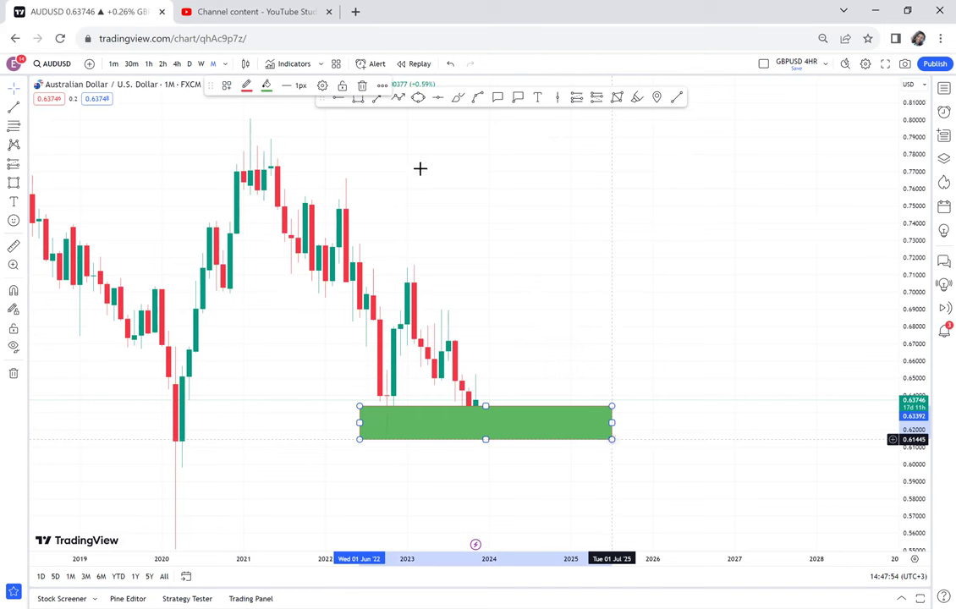
Change the rectangle's fill to black at 14% opacity.
left_click(265, 84)
left_click_drag(301, 254, 281, 252)
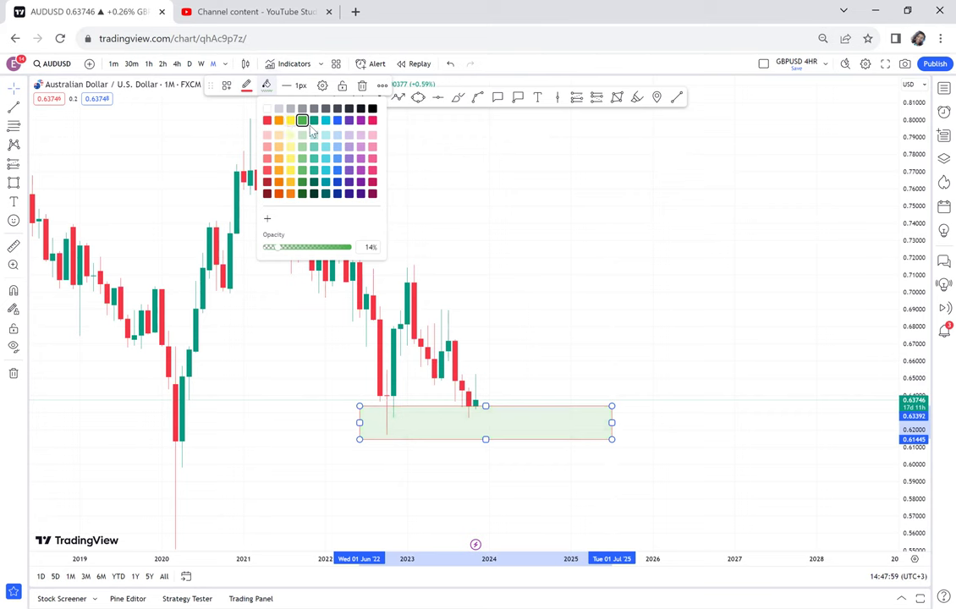
left_click(373, 112)
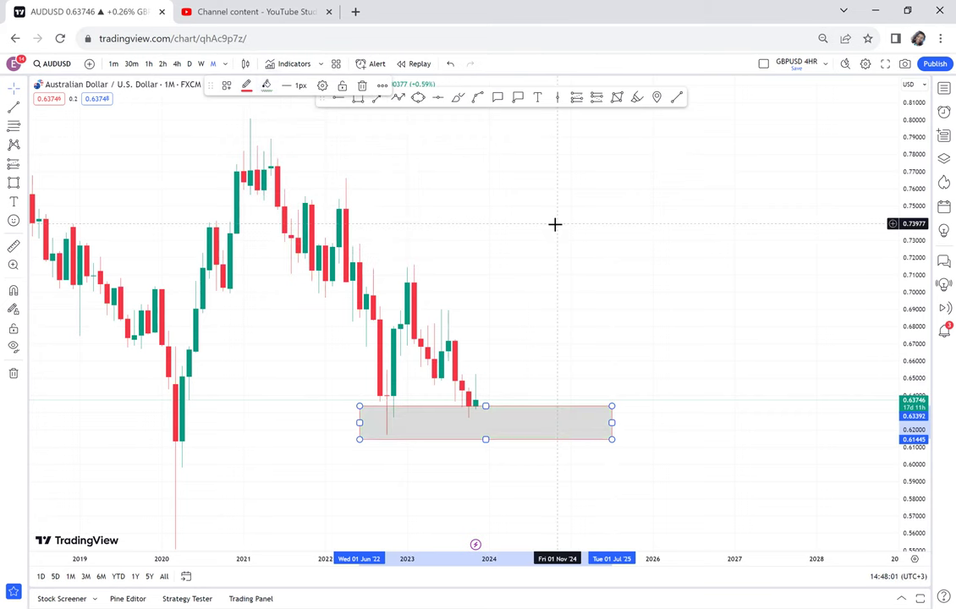
left_click(529, 228)
Place a horizontal line at about 0.71604, along the early 2023 swing high.
scroll(529, 228, "up", 2)
left_click(438, 97)
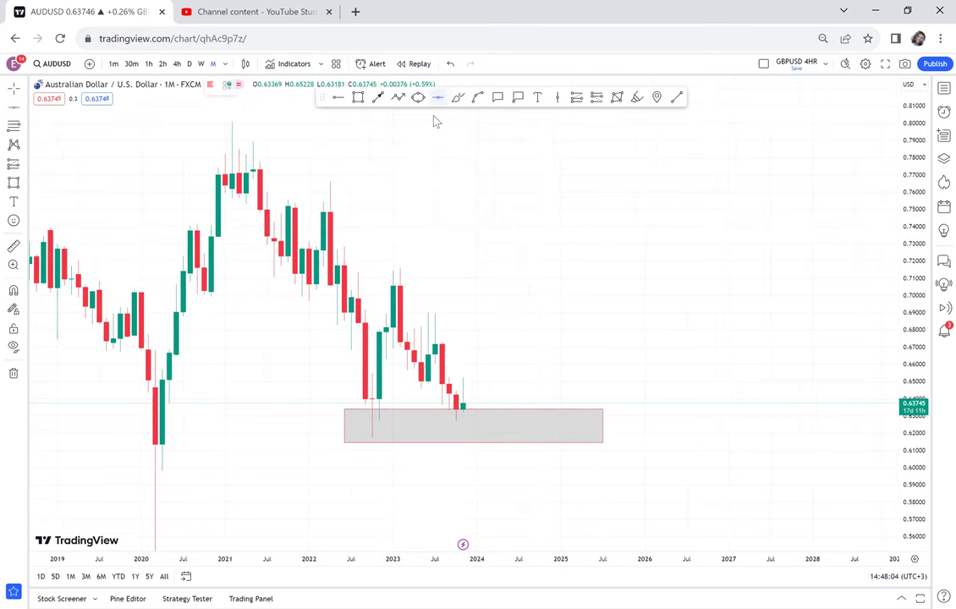
left_click(346, 268)
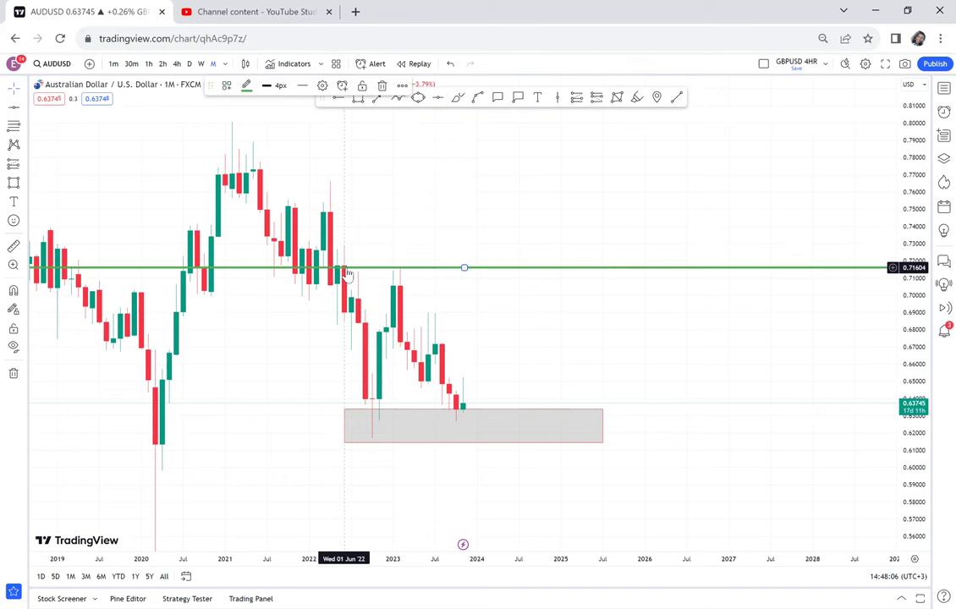
Measure the range from the 2022 low up to the horizontal line and place a second horizontal line at its midpoint, about 0.66616.
left_click(14, 245)
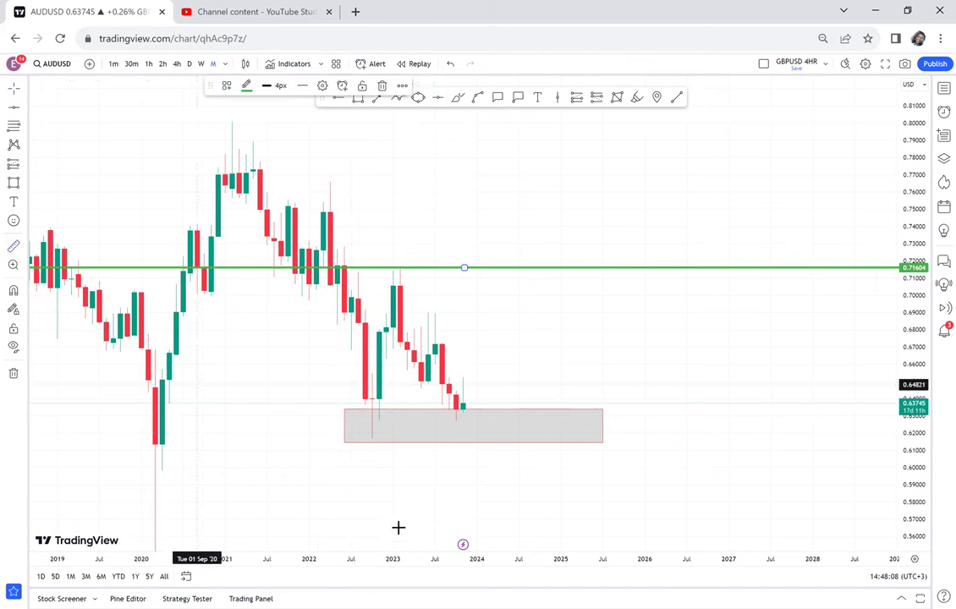
left_click(331, 437)
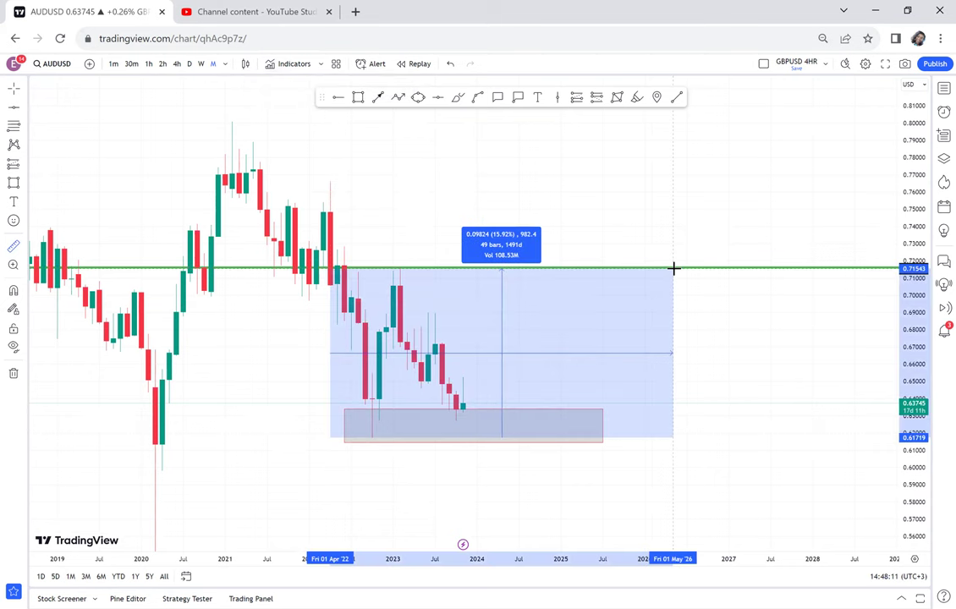
left_click(674, 268)
left_click(437, 96)
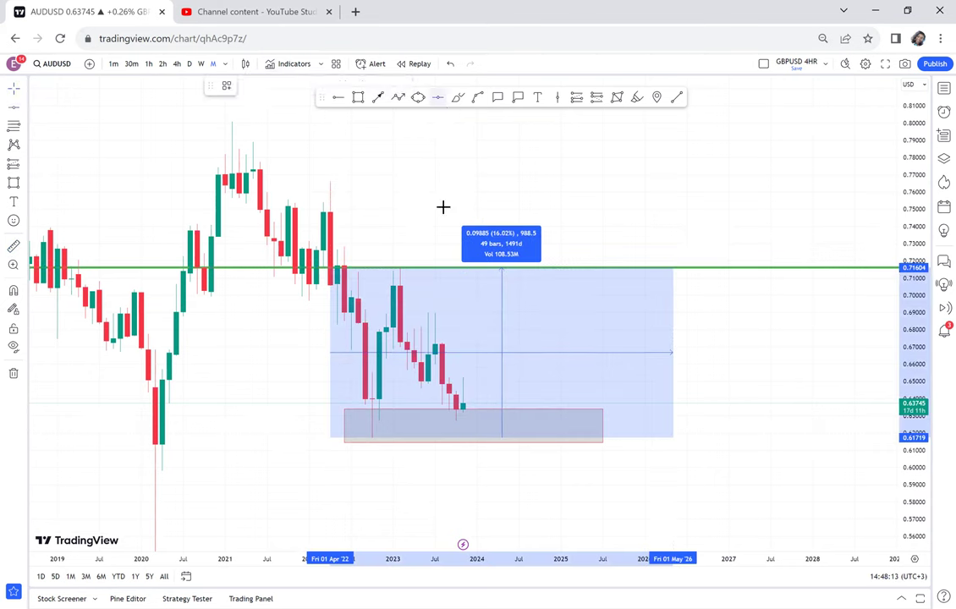
left_click(418, 354)
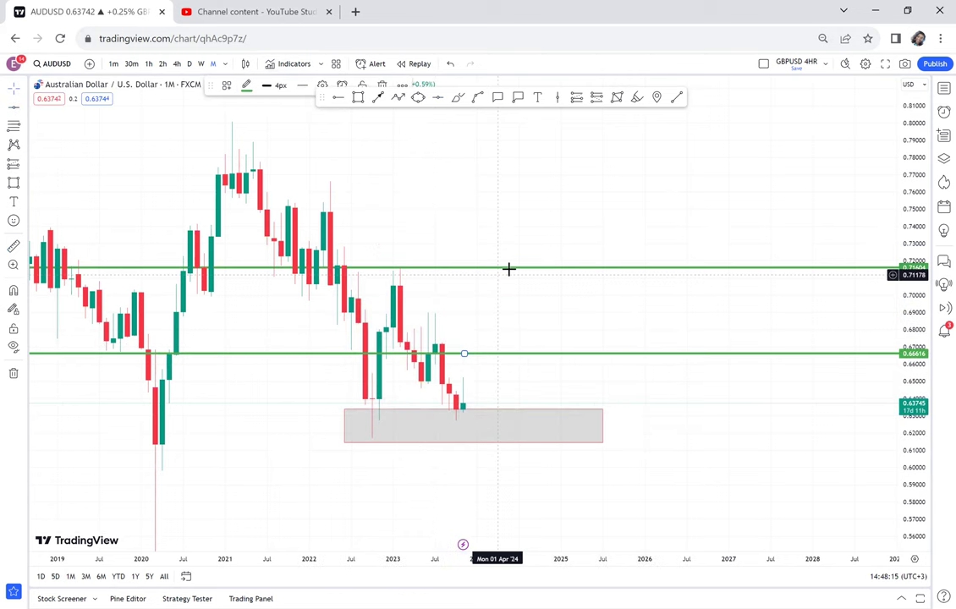
Recolor the upper horizontal line at 0.71604 to red.
left_click(510, 269)
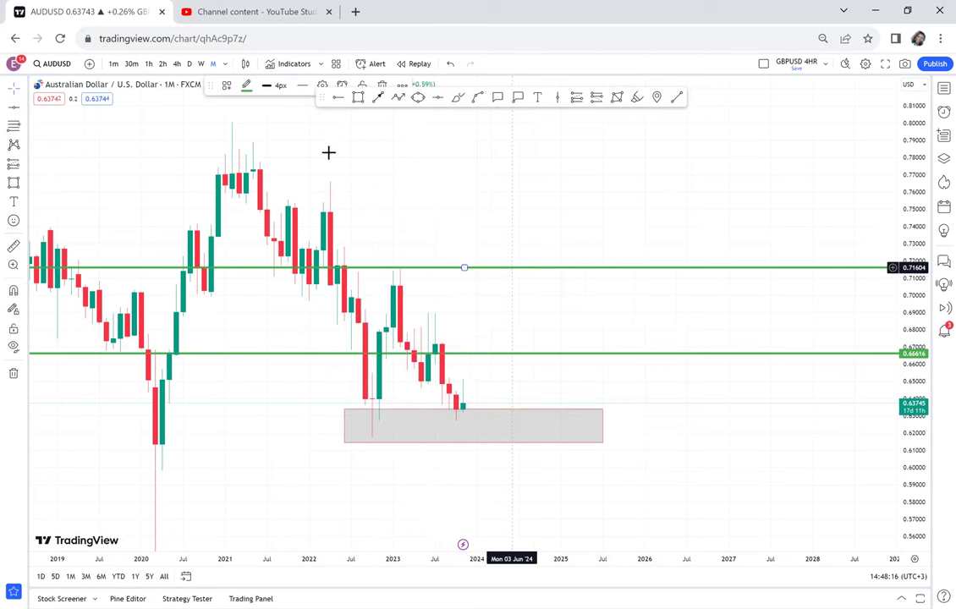
left_click(246, 85)
left_click(246, 119)
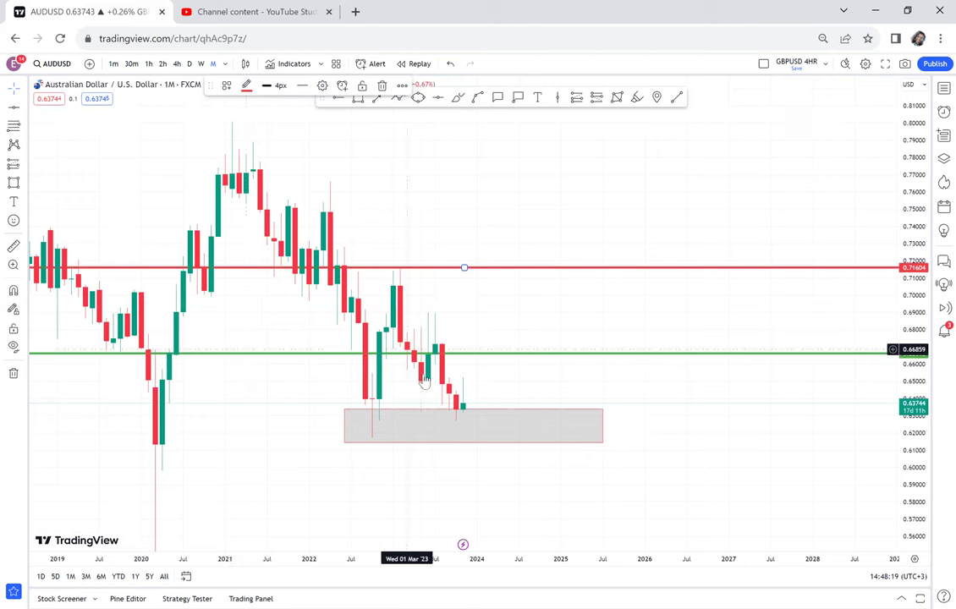
Switch to the weekly timeframe and draw a rectangle around the recent range, from about 0.65209 to 0.62701, spanning July 2023 to April 2024.
left_click_drag(507, 372, 518, 334)
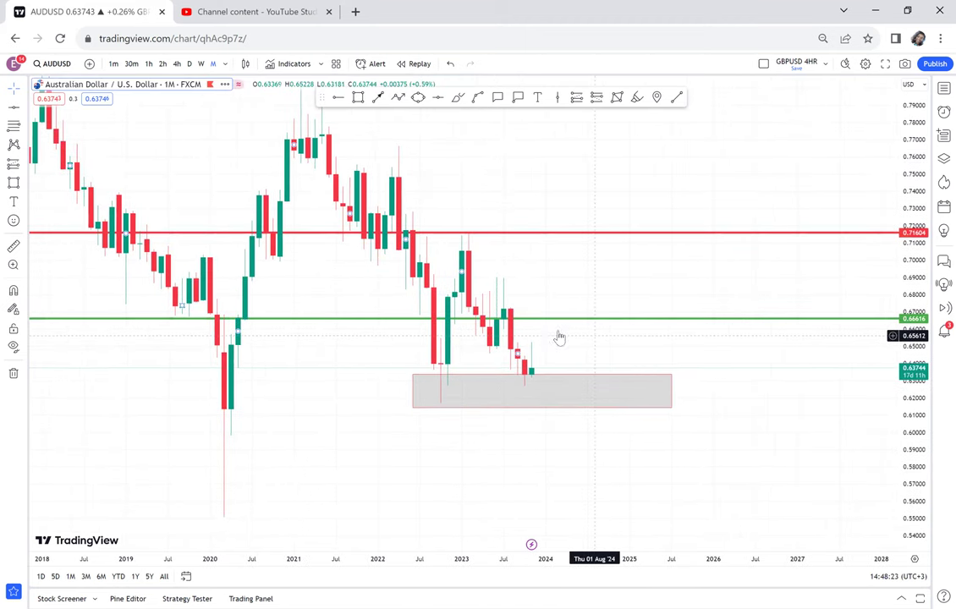
left_click_drag(564, 282, 555, 336)
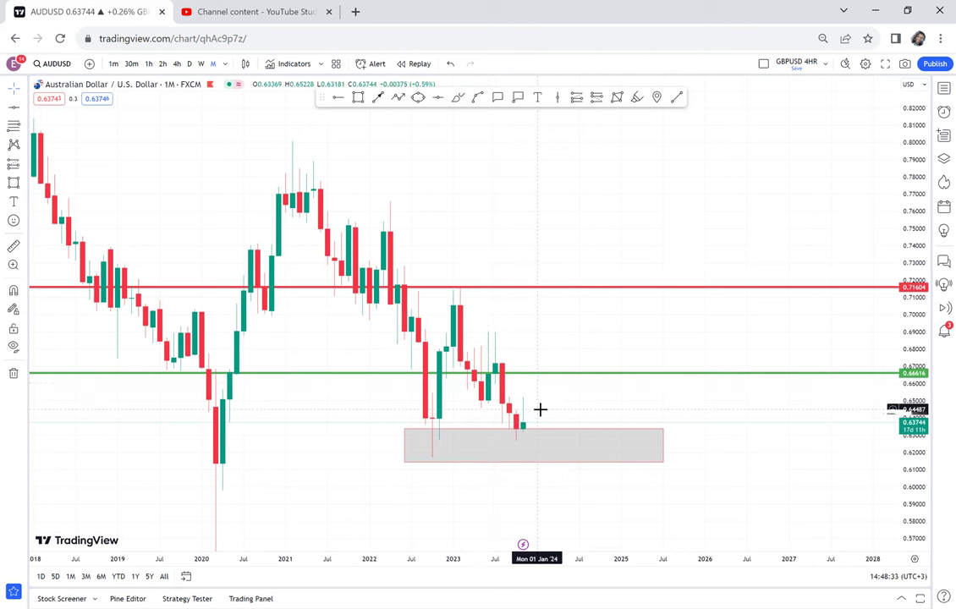
left_click(203, 65)
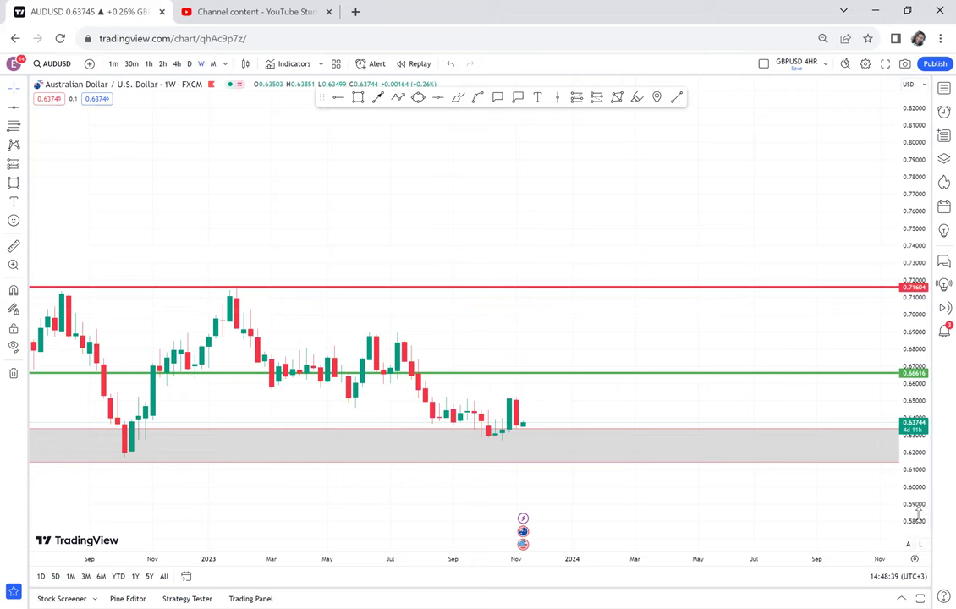
left_click_drag(931, 504, 929, 473)
left_click_drag(764, 508, 698, 251)
left_click(360, 97)
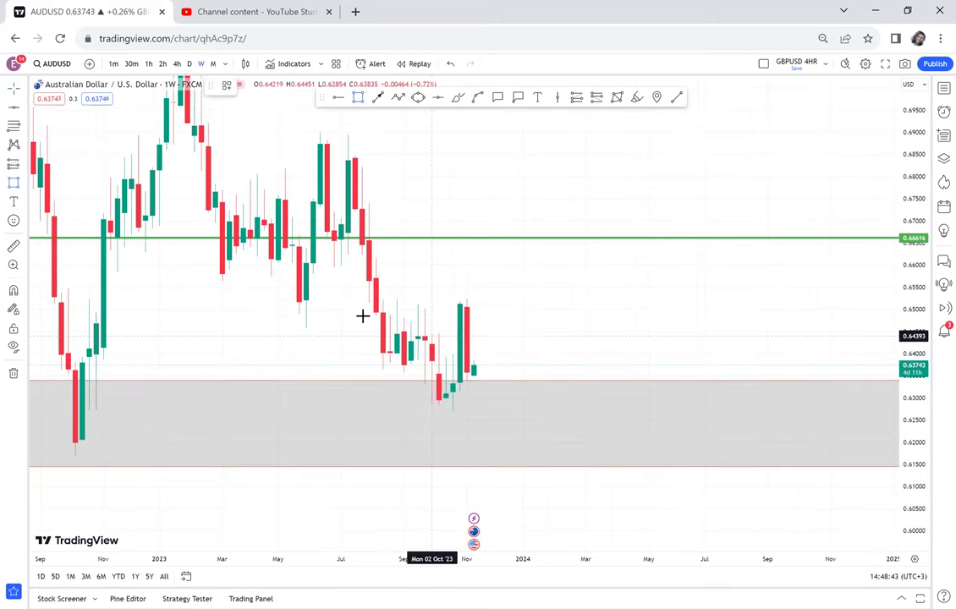
mouse_move(354, 299)
left_mouse_down()
mouse_move(536, 362)
mouse_move(621, 411)
left_mouse_up()
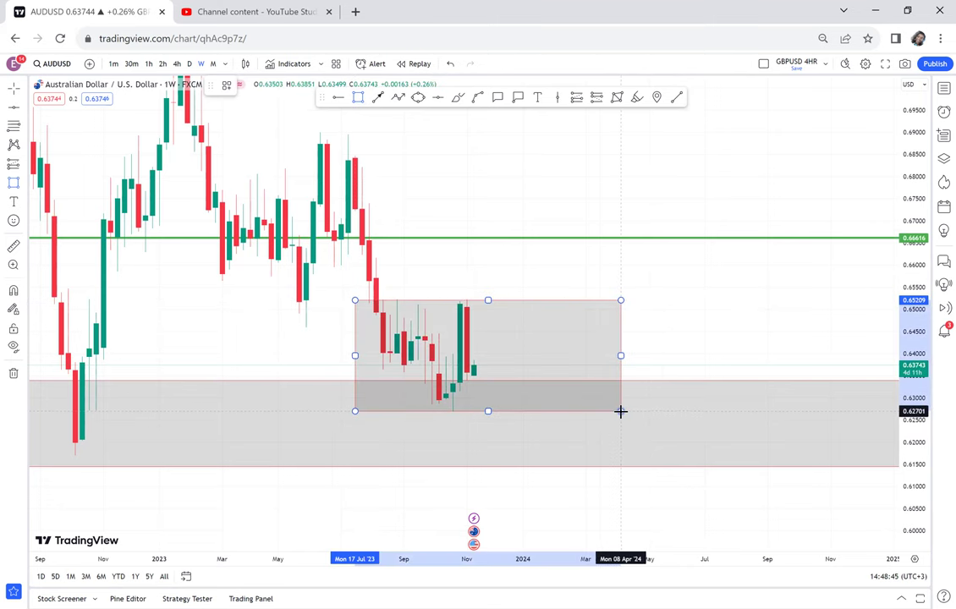
left_click(694, 389)
Switch to the daily timeframe and delete both rectangle zones from the chart.
scroll(698, 396, "left", 3)
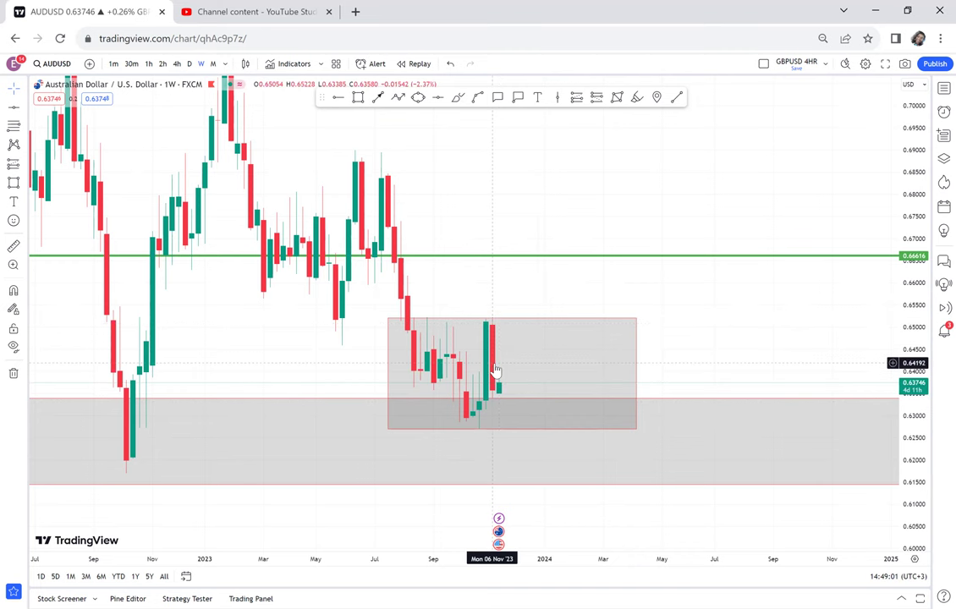
left_click(190, 65)
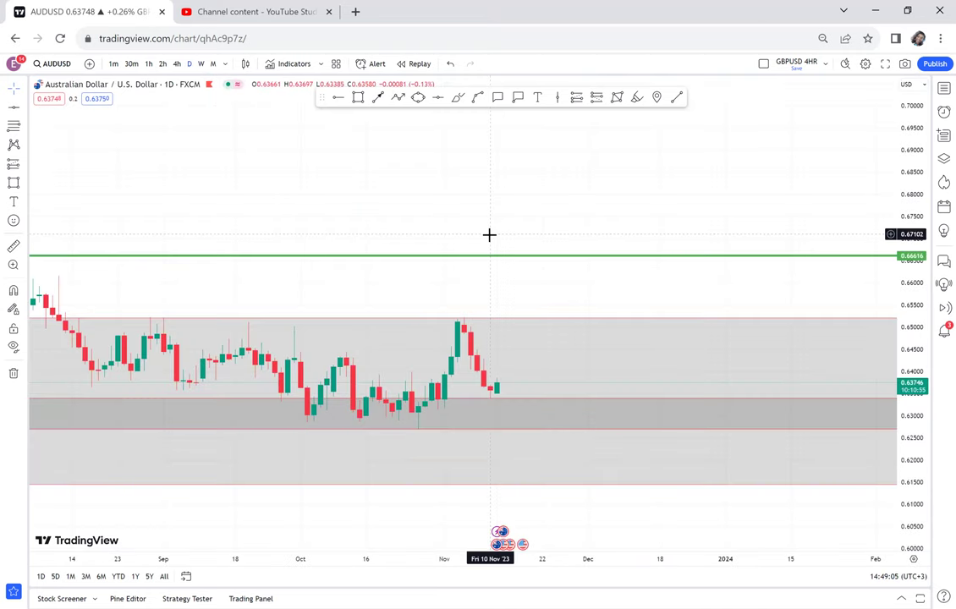
scroll(489, 235, "down", 4)
left_click_drag(907, 499, 898, 328)
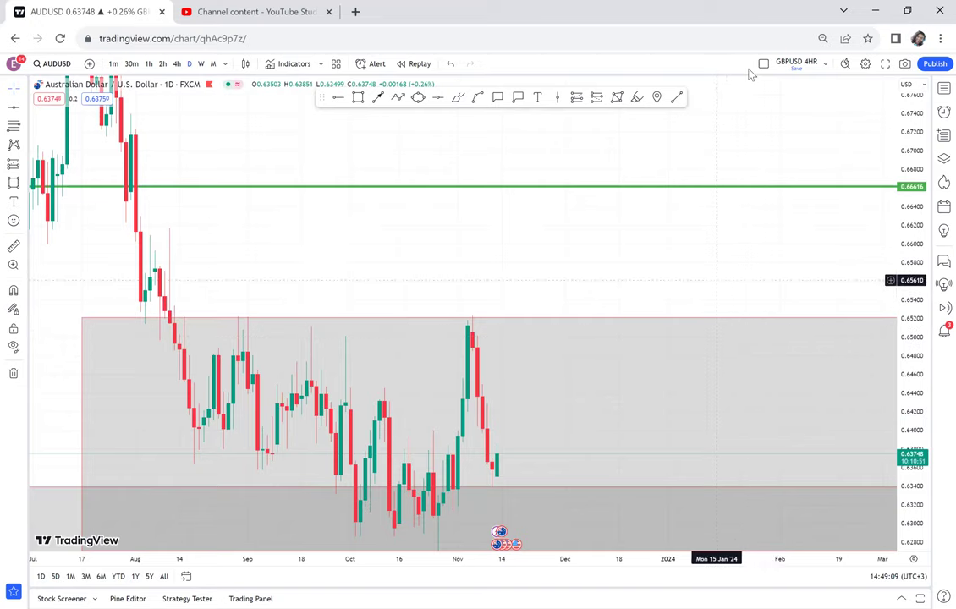
left_click_drag(699, 136, 723, 52)
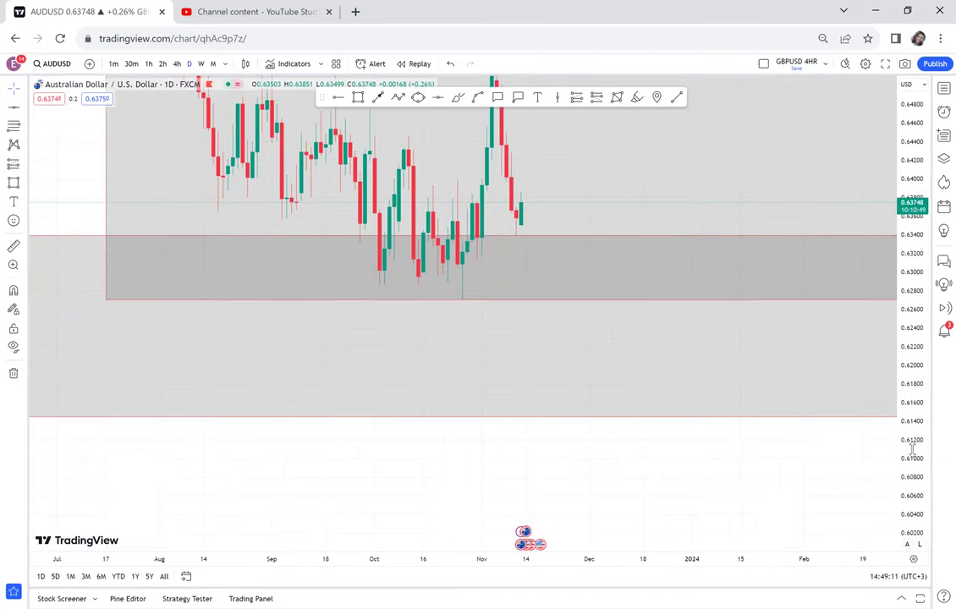
left_click_drag(911, 450, 625, 412)
left_click(700, 511)
key("Delete")
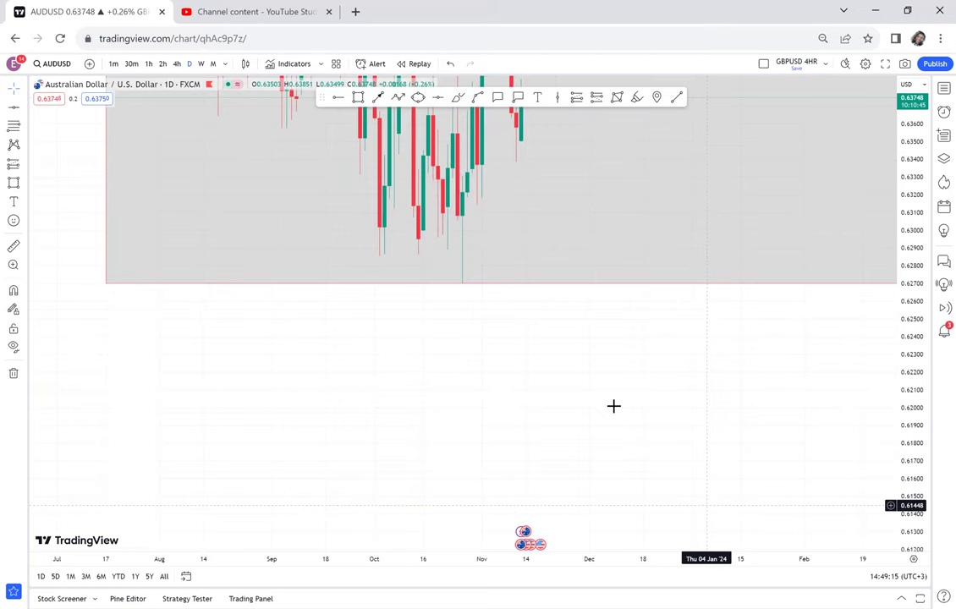
left_click(562, 285)
key("Delete")
Draw two horizontal rays from the late October 2023 candles, at about 0.63368 and 0.63143.
scroll(561, 285, "up", 1)
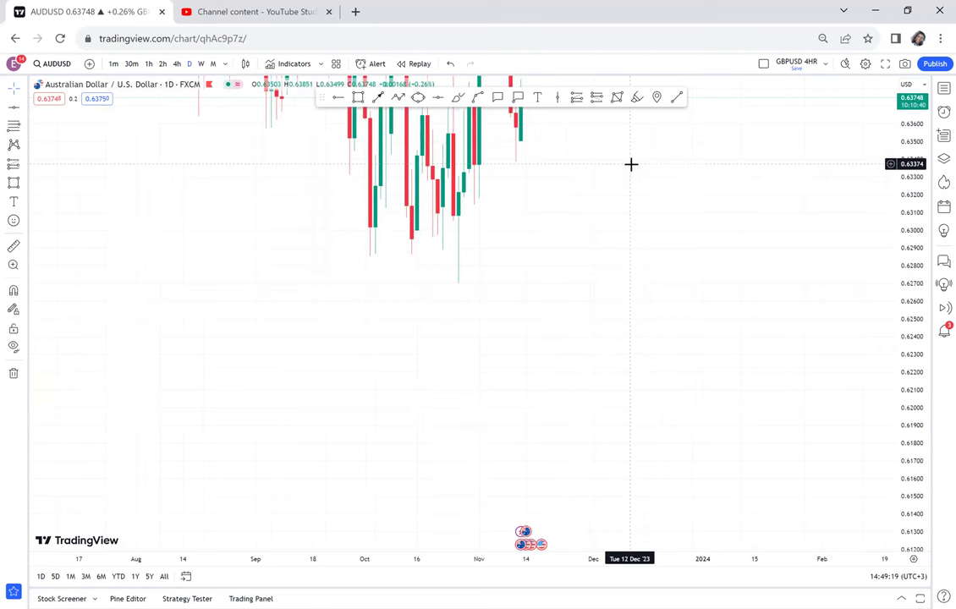
left_click_drag(631, 164, 519, 329)
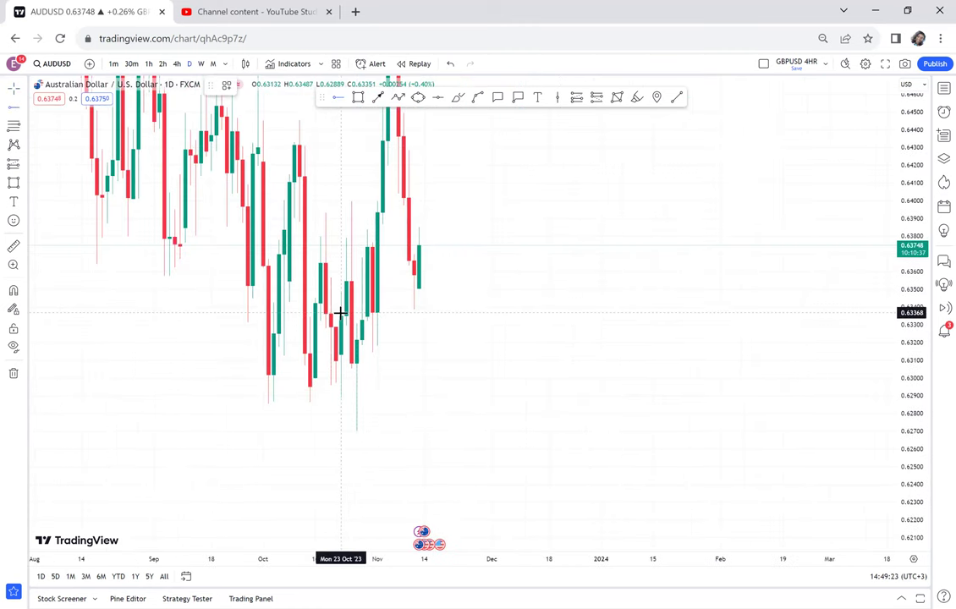
left_click(340, 313)
left_click(331, 403)
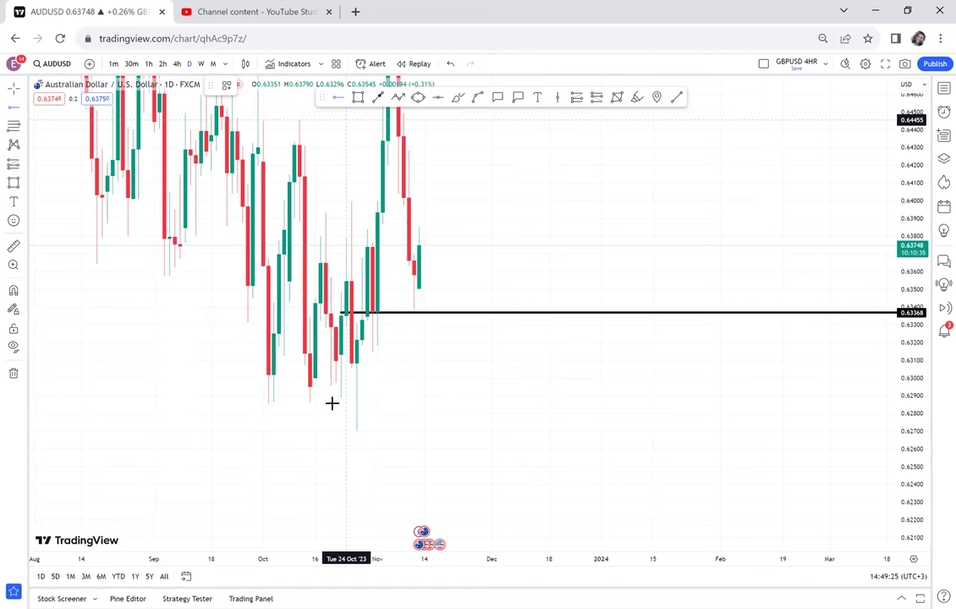
left_click(325, 352)
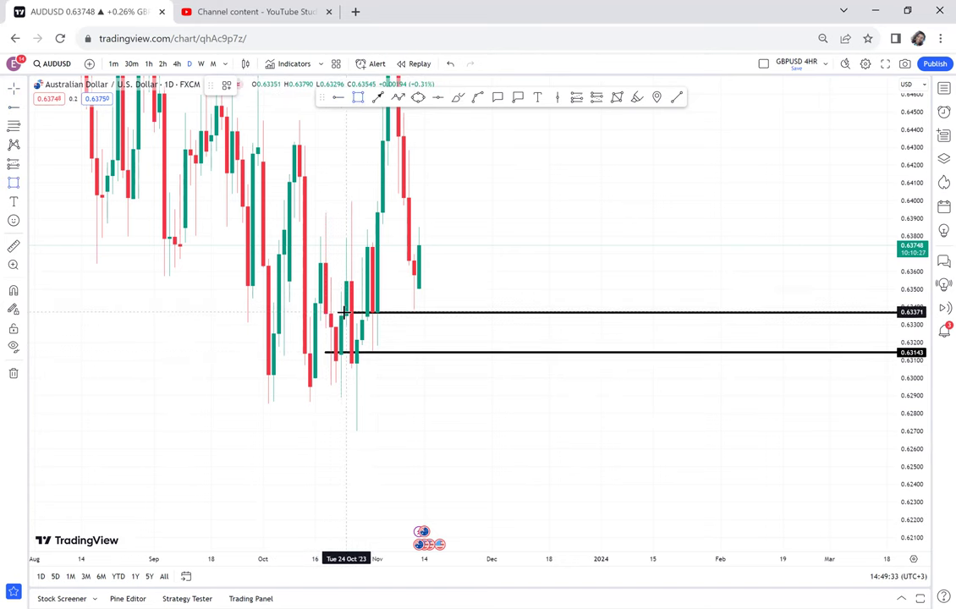
Draw a rectangle filling the gap between the two horizontal rays, from 24 October to about late December 2023.
left_click(343, 312)
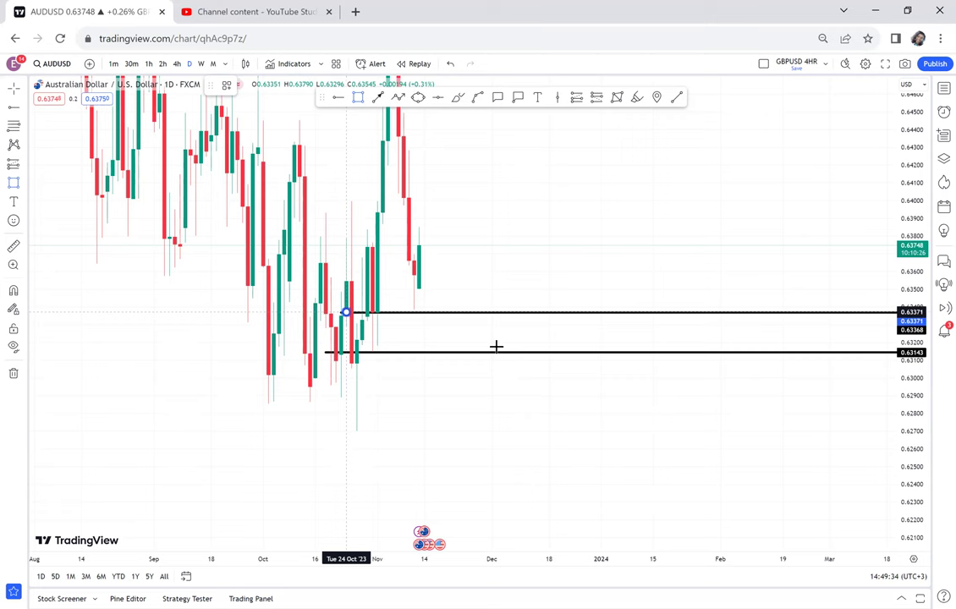
left_click(569, 350)
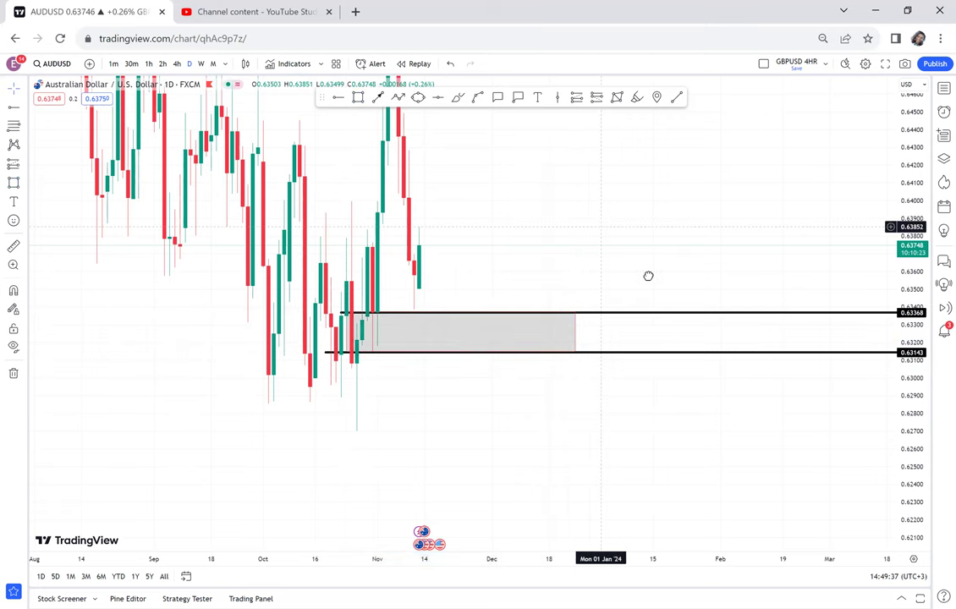
left_click_drag(647, 276, 664, 320)
scroll(663, 320, "up", 2)
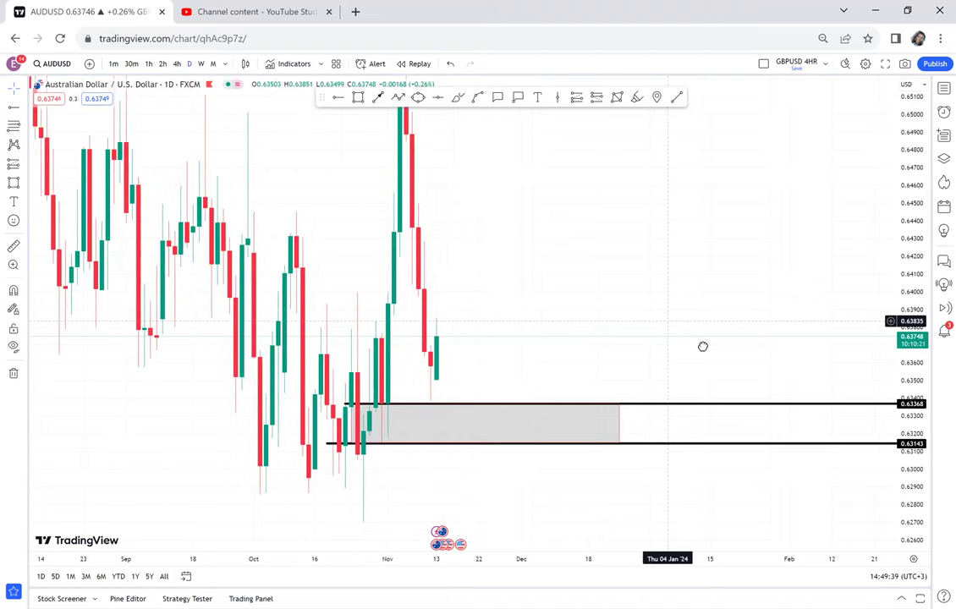
Switch the AUDUSD chart to the 4-hour timeframe and frame the recent candles around the grey support zone.
left_click_drag(776, 352, 792, 365)
scroll(862, 263, "down", 2)
left_click_drag(904, 159, 636, 226)
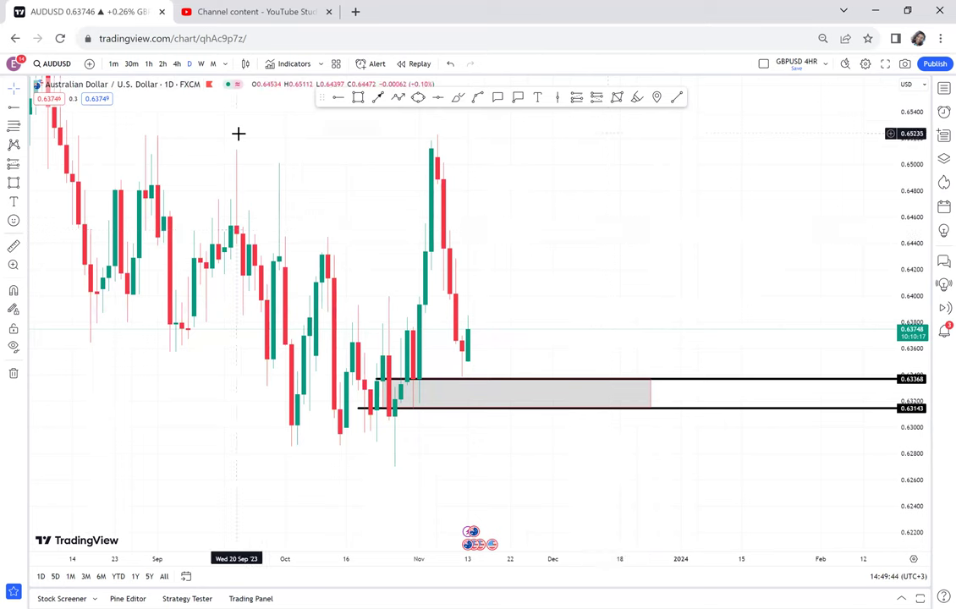
left_click(177, 63)
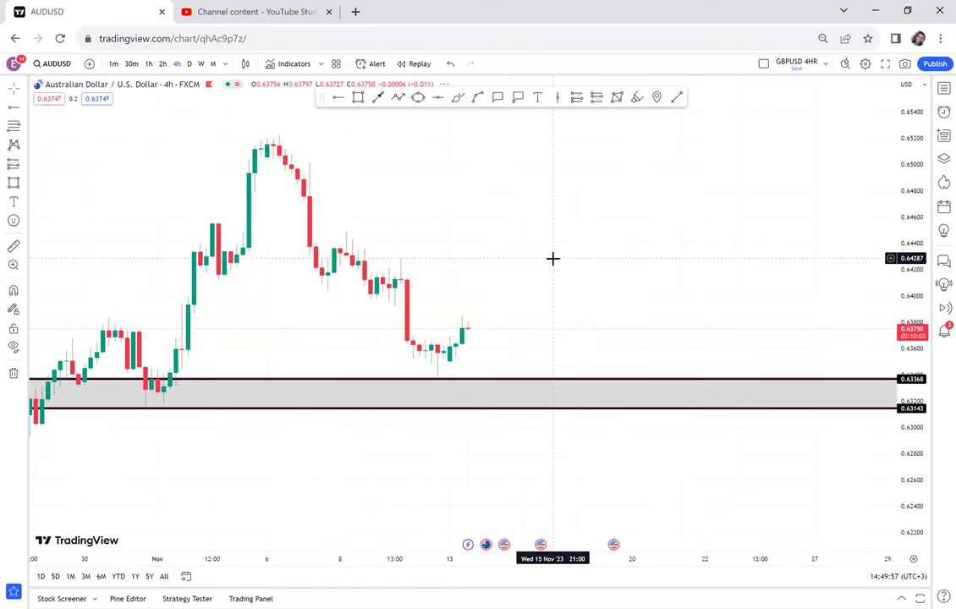
scroll(553, 258, "left", 5)
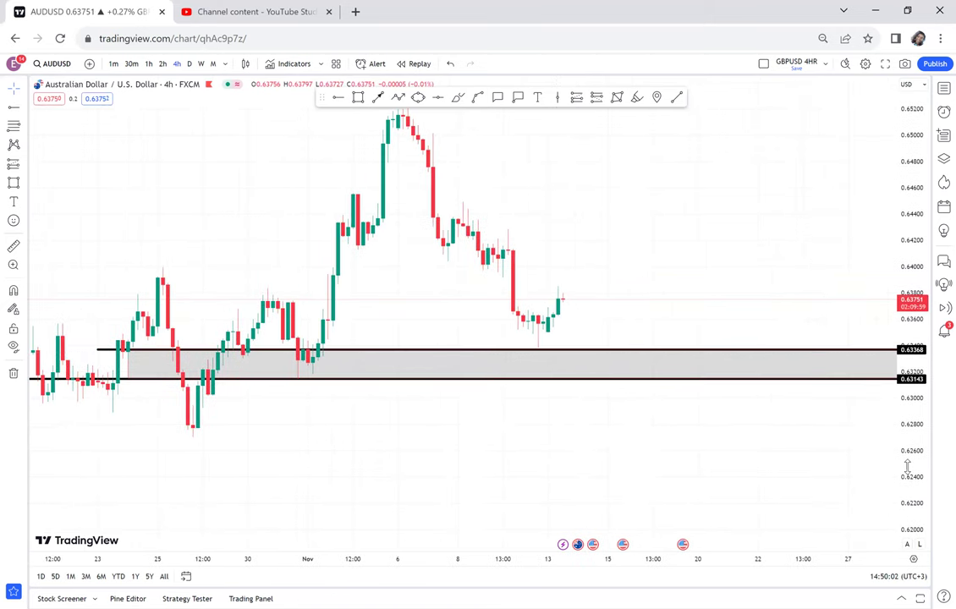
scroll(432, 343, "up", 2)
scroll(394, 329, "up", 3)
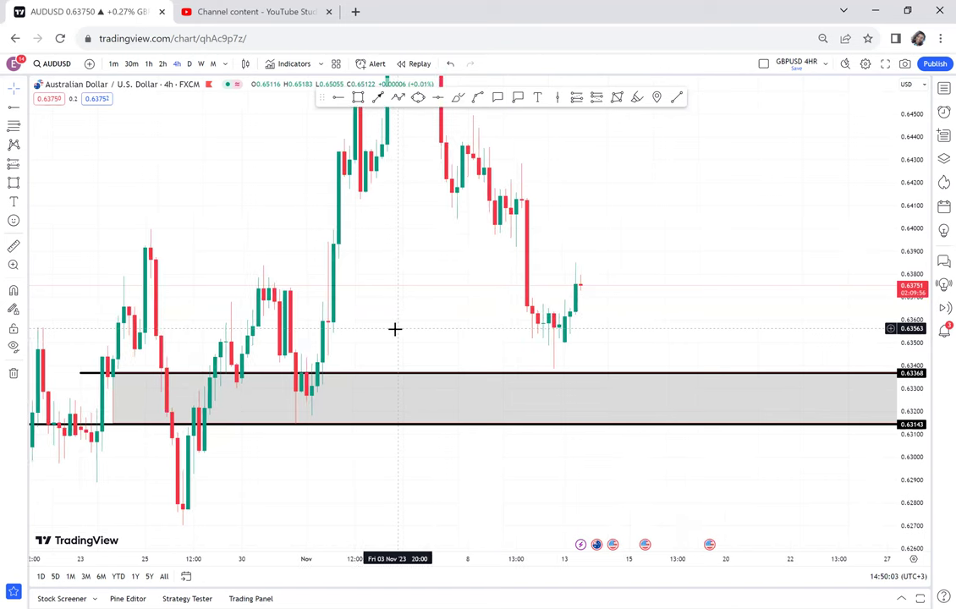
Draw a rectangle zone above the existing one, from about 0.63586 to 0.63439, spanning 30 October to 15 November 2023.
left_click(358, 97)
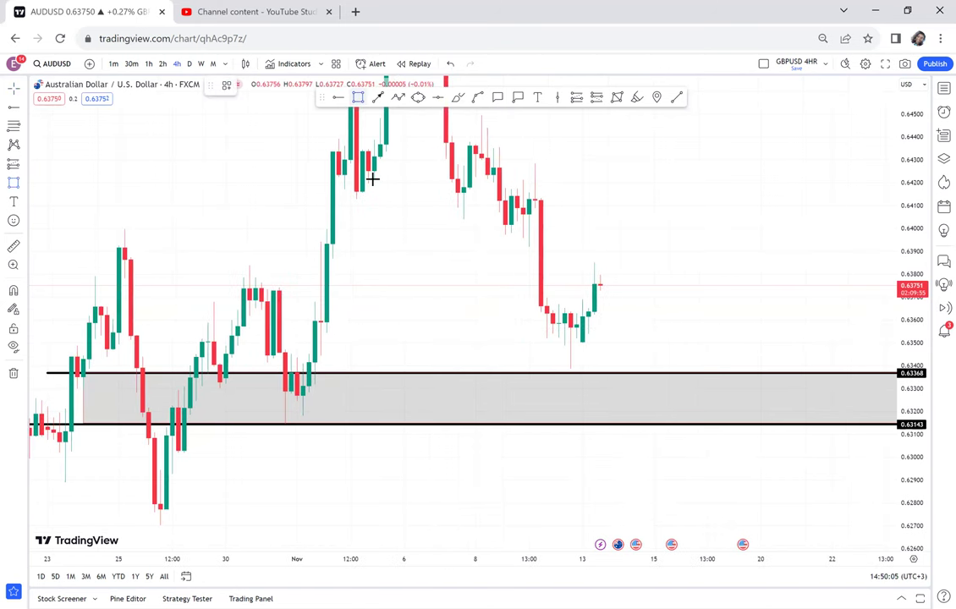
left_click_drag(310, 323, 672, 357)
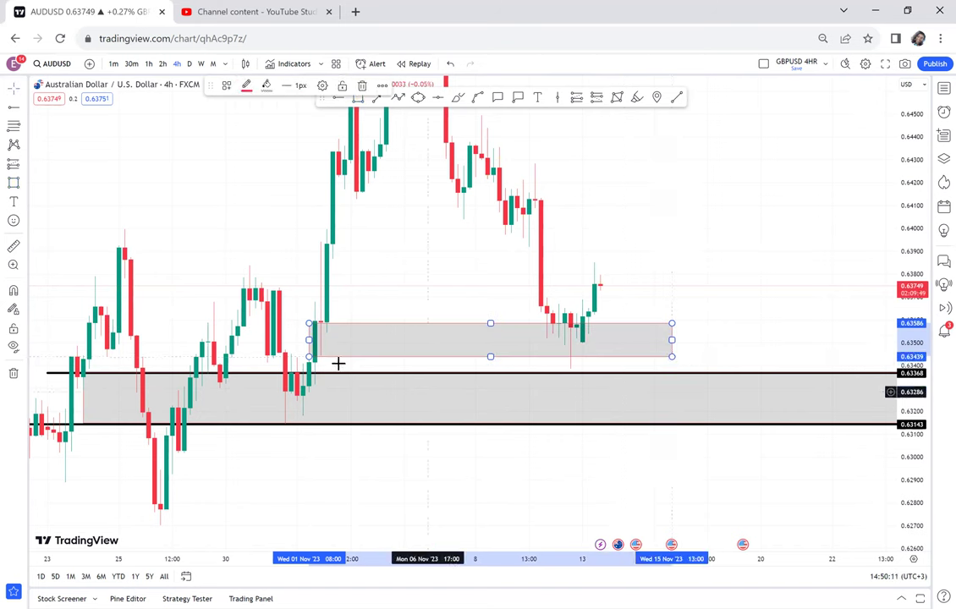
left_click_drag(309, 339, 250, 340)
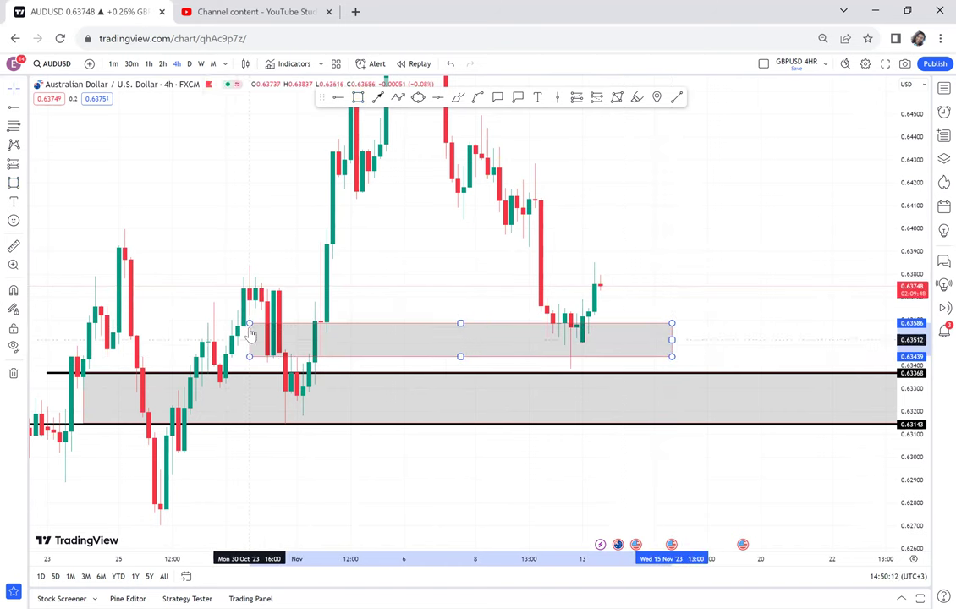
Delete the old daily support rectangle and its two black horizontal rays at 0.63368 and 0.63143.
left_click(336, 381)
key("Delete")
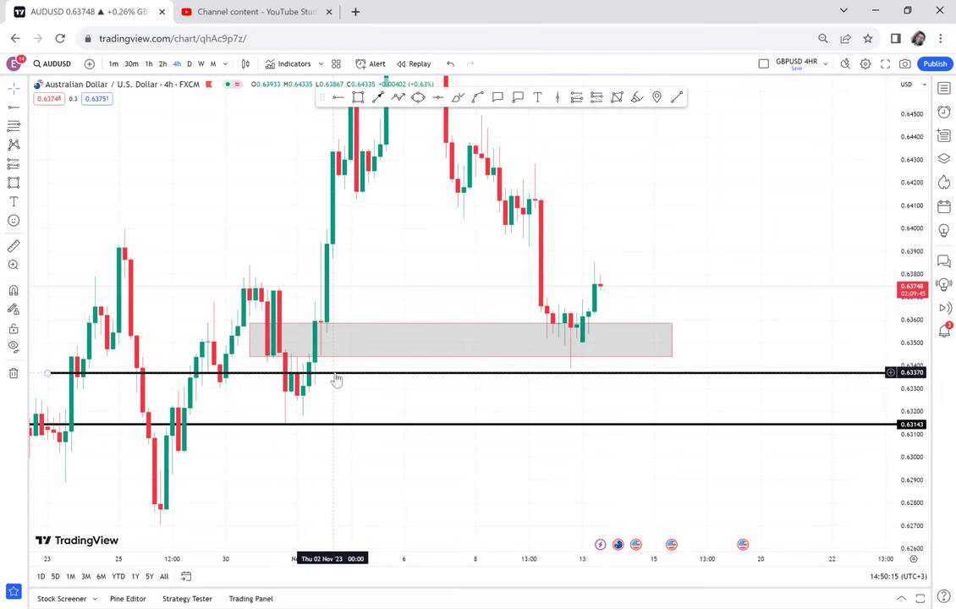
left_click(336, 373)
key("Delete")
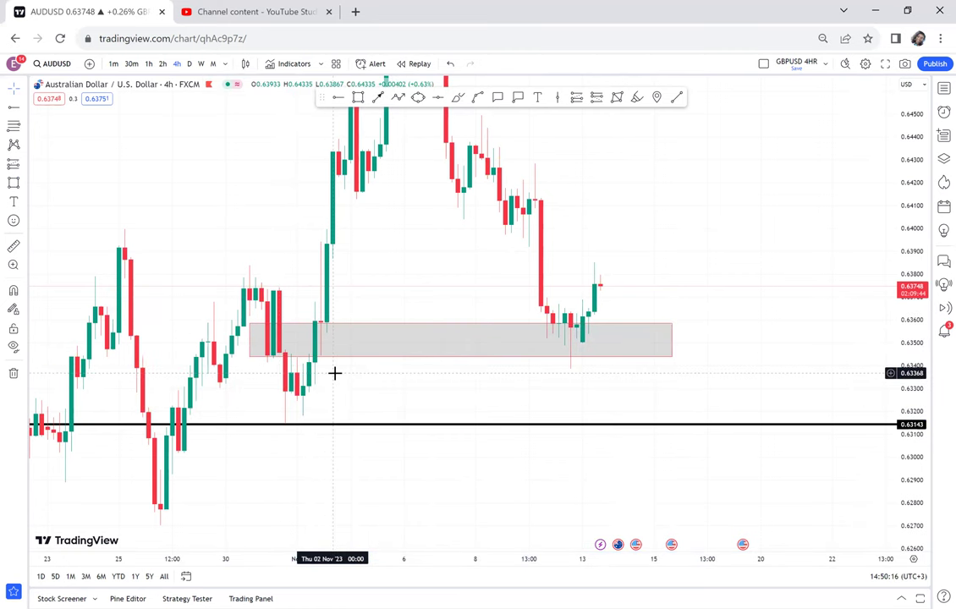
left_click(369, 424)
key("Delete")
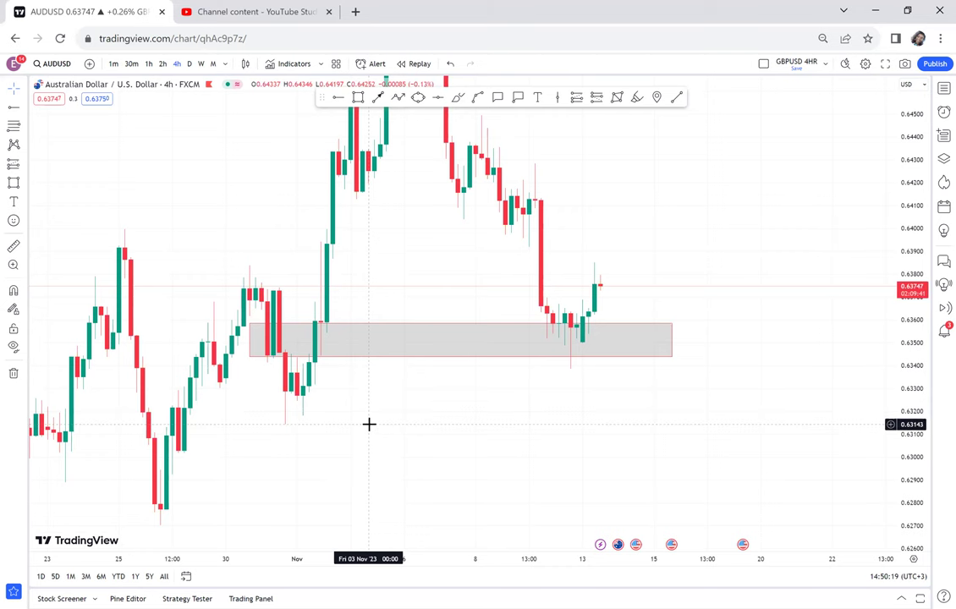
Draw a horizontal line across the early November swing high at about 0.65224.
scroll(414, 400, "up", 2)
left_click_drag(414, 399, 413, 491)
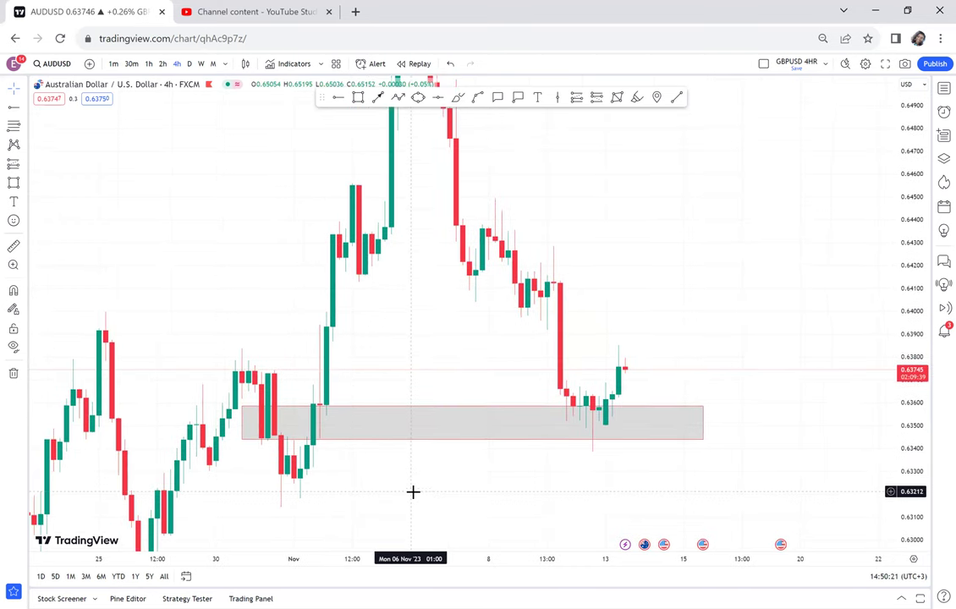
left_click_drag(899, 207, 896, 248)
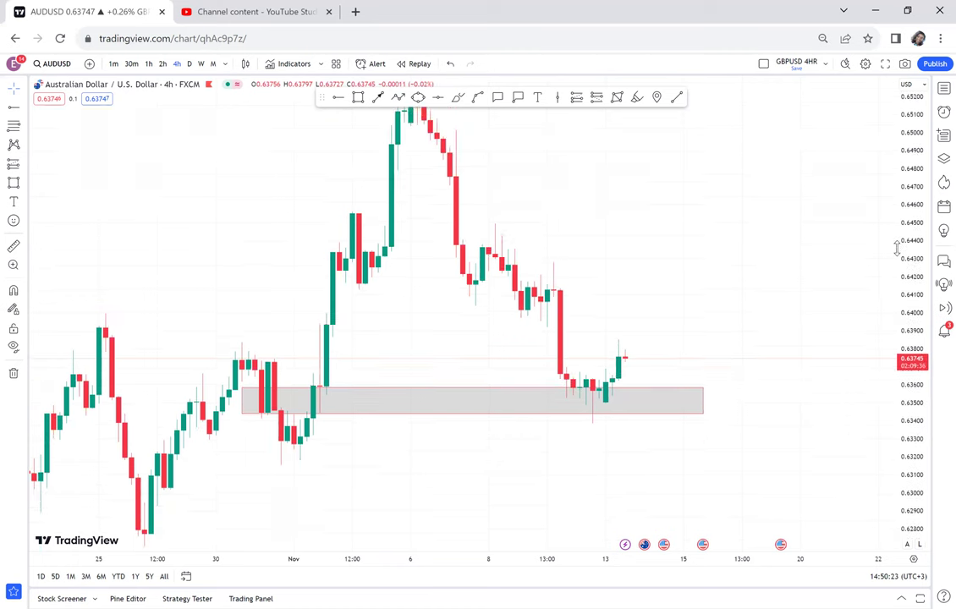
left_click_drag(697, 286, 673, 333)
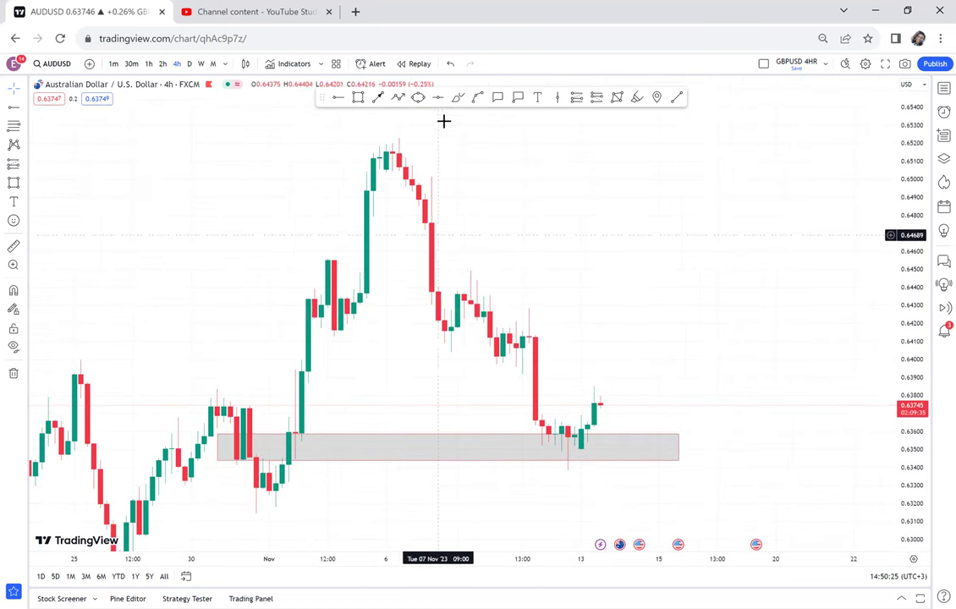
left_click(288, 139)
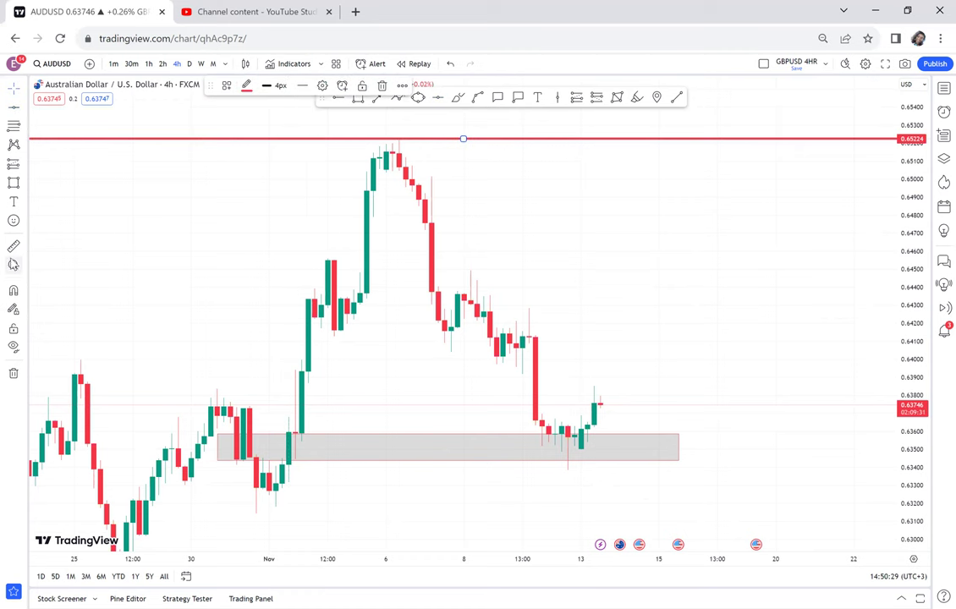
Measure from the zone's lower edge up to the red line and mark the midpoint with a green horizontal line at about 0.64337.
left_click(14, 246)
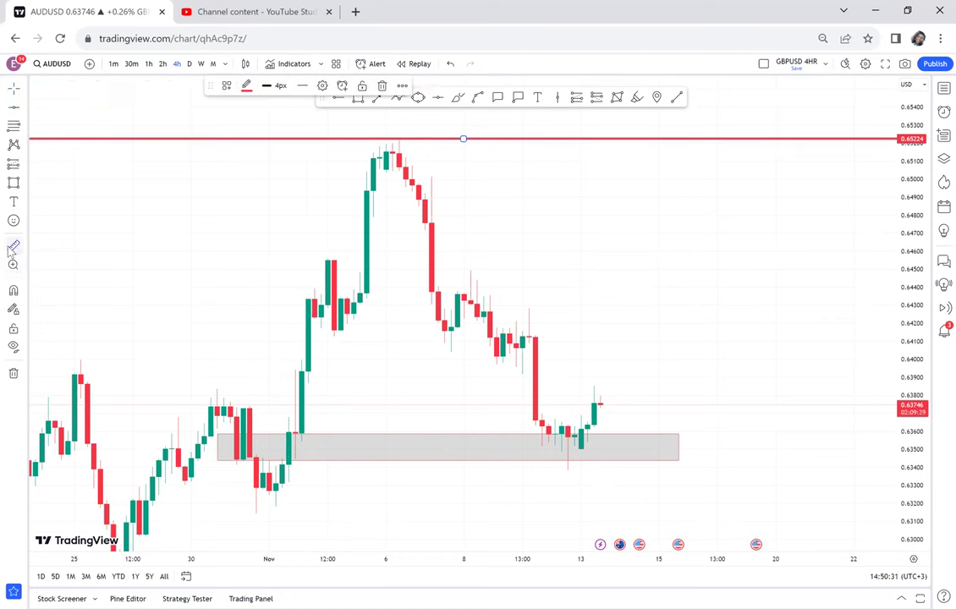
left_click(264, 461)
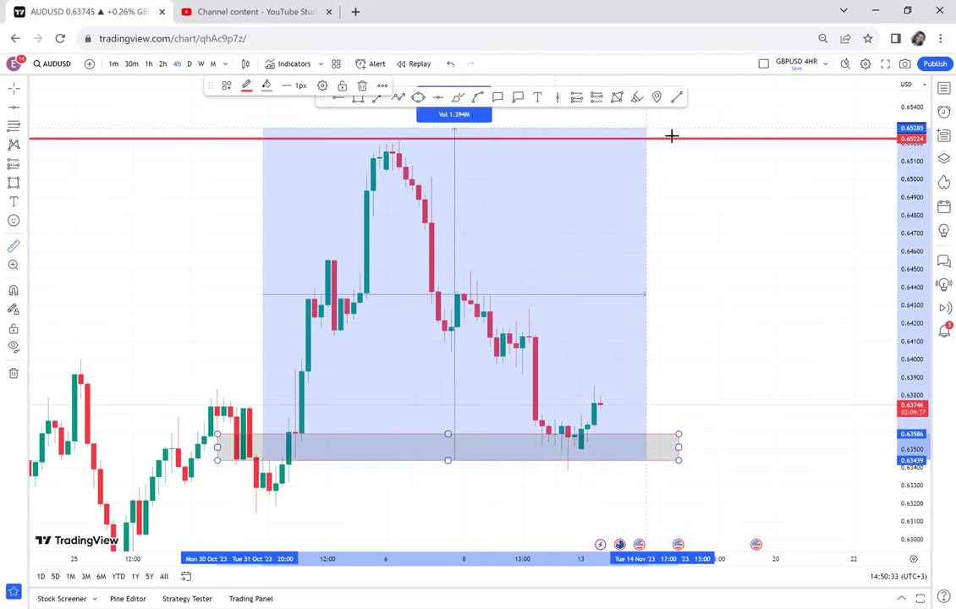
left_click(679, 138)
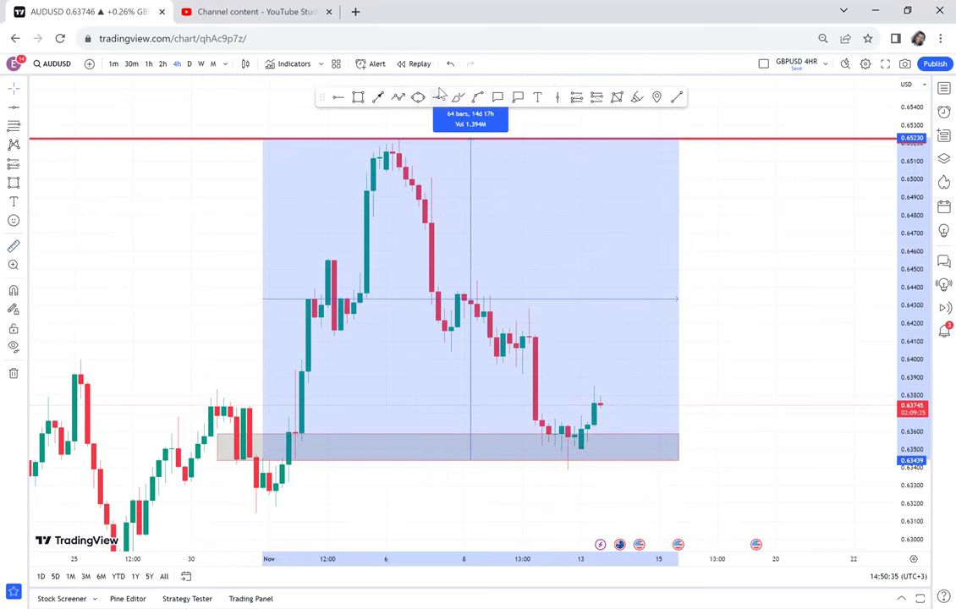
left_click(376, 298)
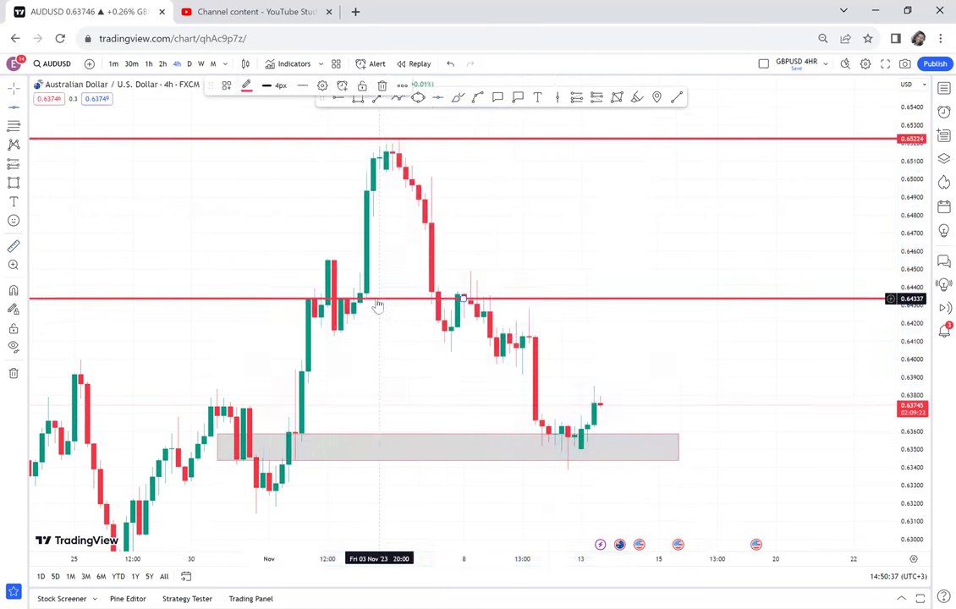
left_click(247, 86)
left_click(284, 121)
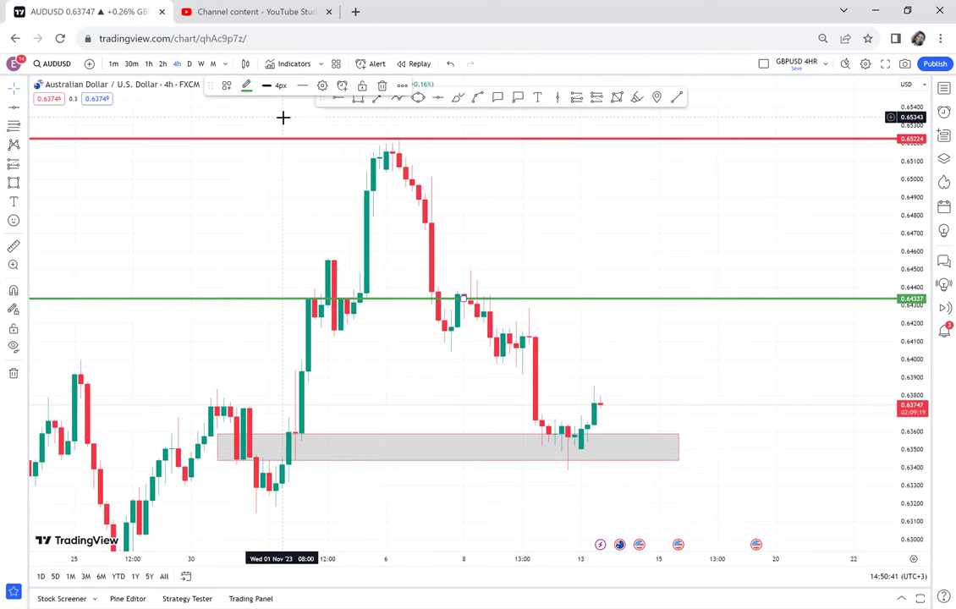
Draw an ellipse around the candles that retest the green midpoint line near 8 November.
left_click(418, 97)
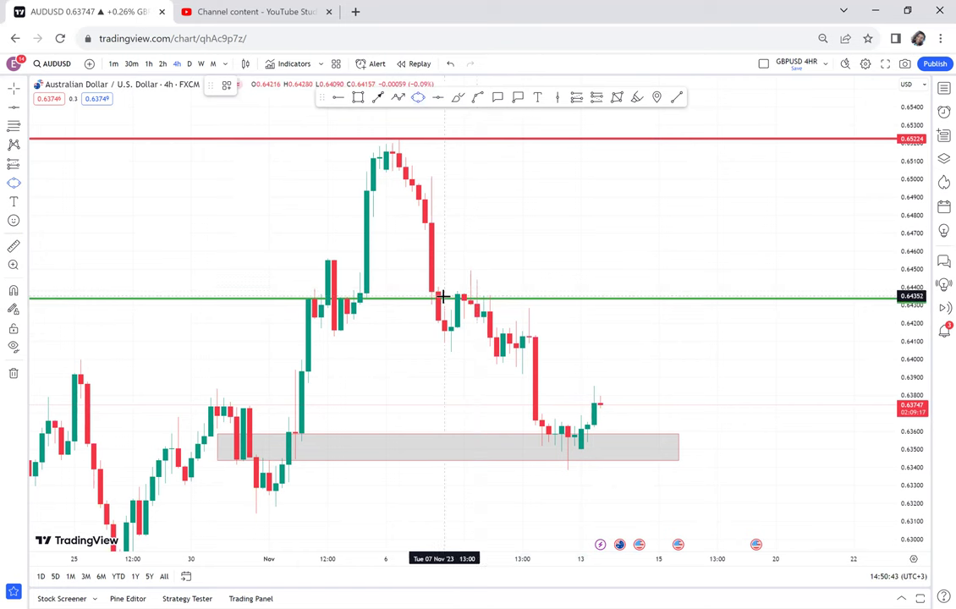
left_click(504, 298)
left_click(506, 320)
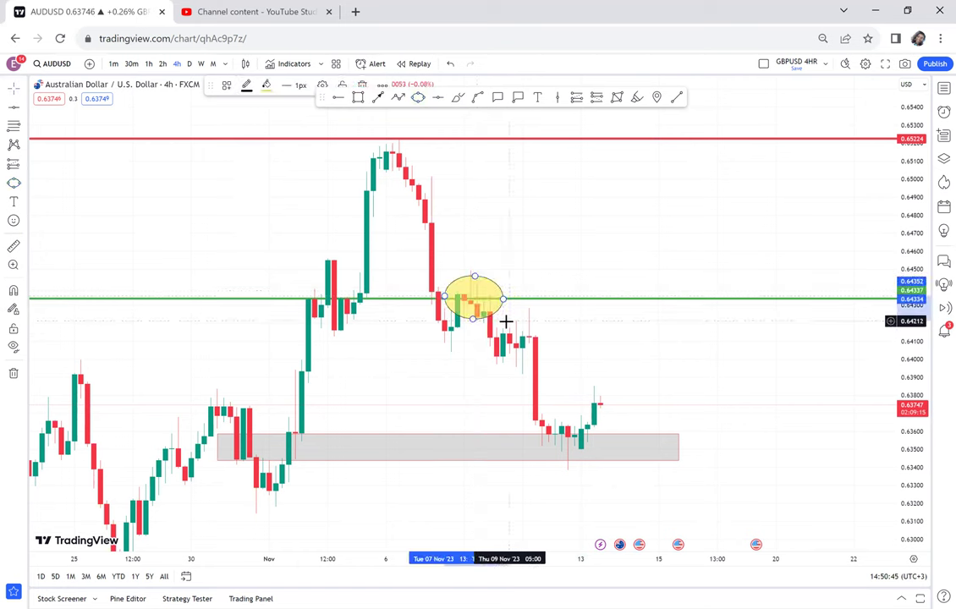
Add a callout reading "RBS" that points to the yellow ellipse on the green line.
left_click(498, 98)
left_click(490, 287)
left_click(522, 262)
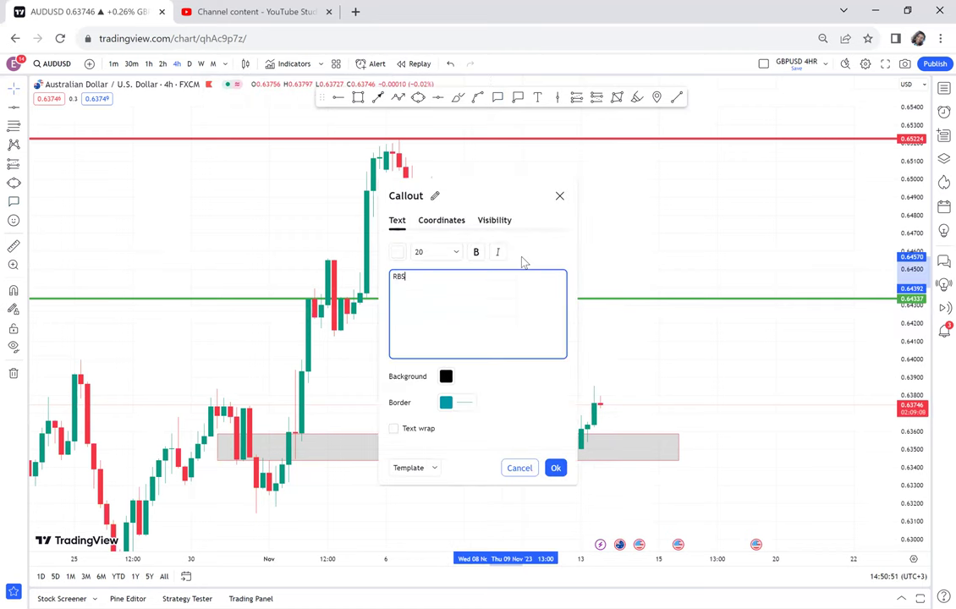
type("RBS")
left_click(609, 235)
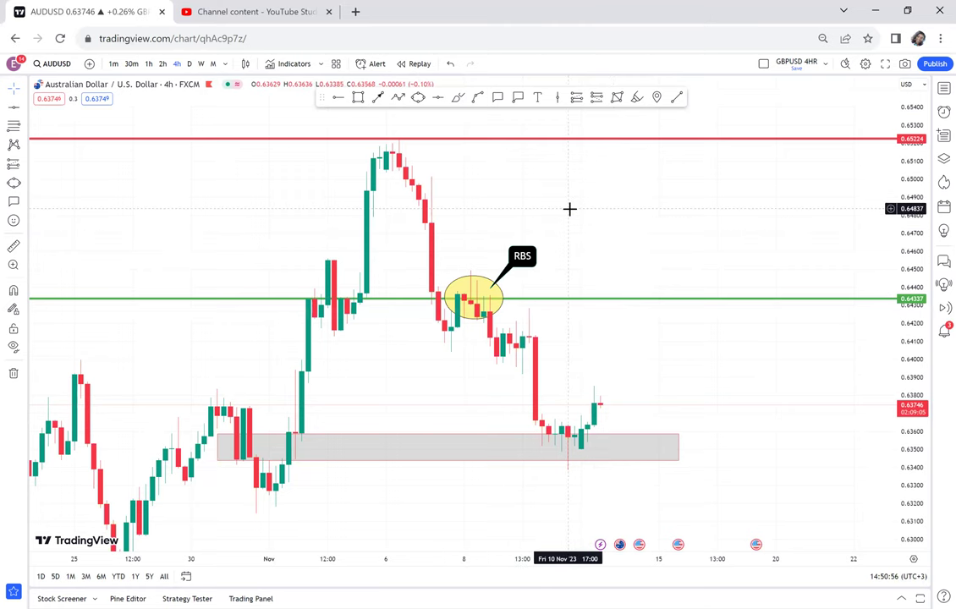
Add a text label inside the grey zone using the saved template "POSSIBLE DOUBLE BOTTOM".
mouse_move(547, 214)
left_mouse_down()
mouse_move(584, 206)
mouse_move(565, 201)
left_mouse_up()
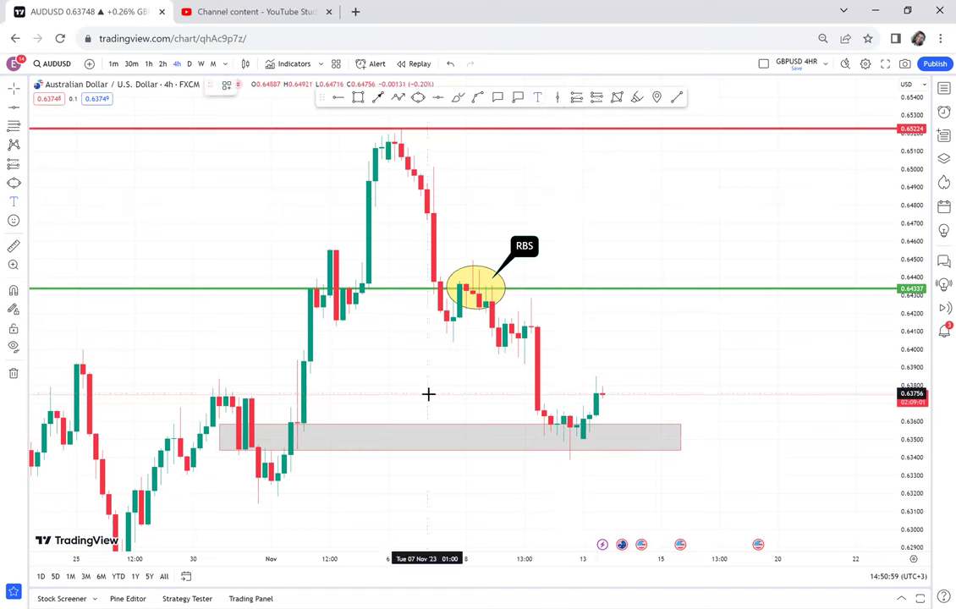
left_click(338, 434)
left_click(434, 465)
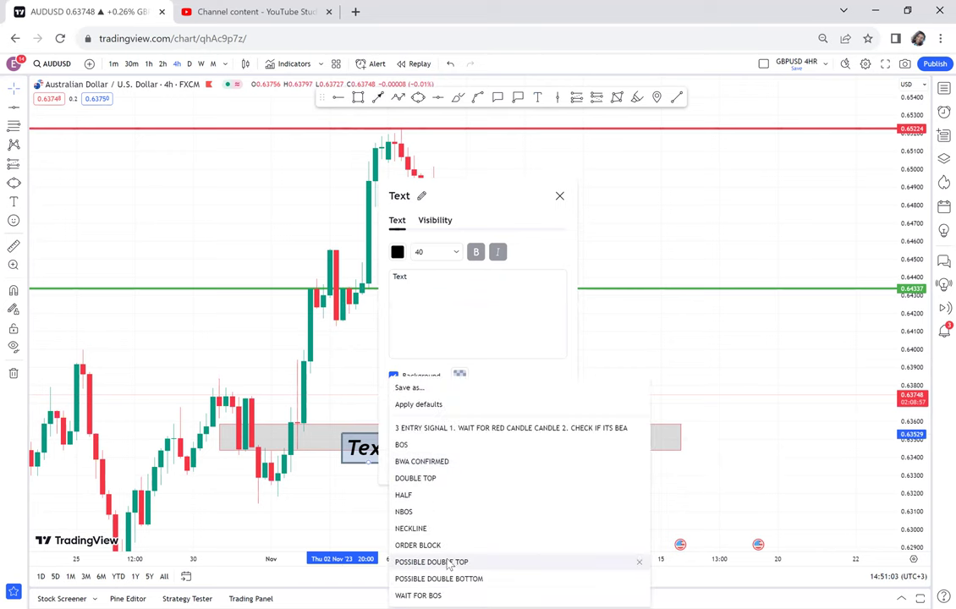
left_click(457, 582)
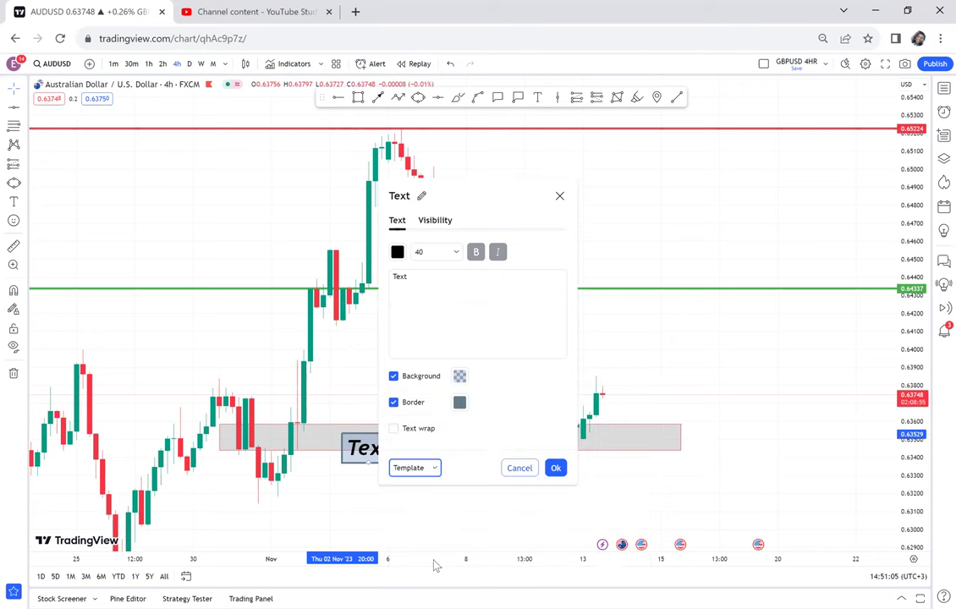
left_click(348, 433)
left_click_drag(430, 398, 418, 427)
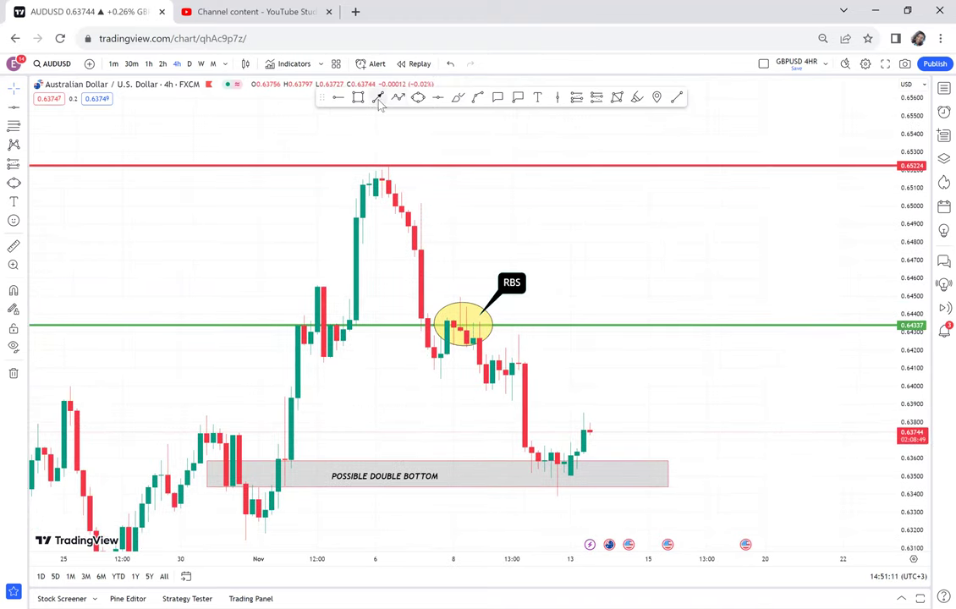
Add a text label from the "NECKLINE" template just above the red line and centre it over the swing high.
left_click(538, 98)
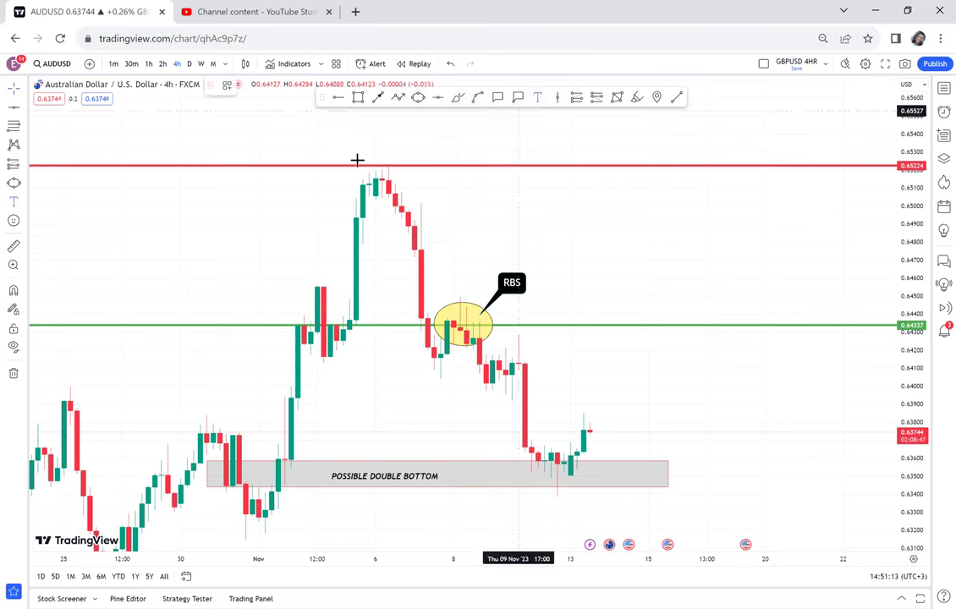
left_click(363, 153)
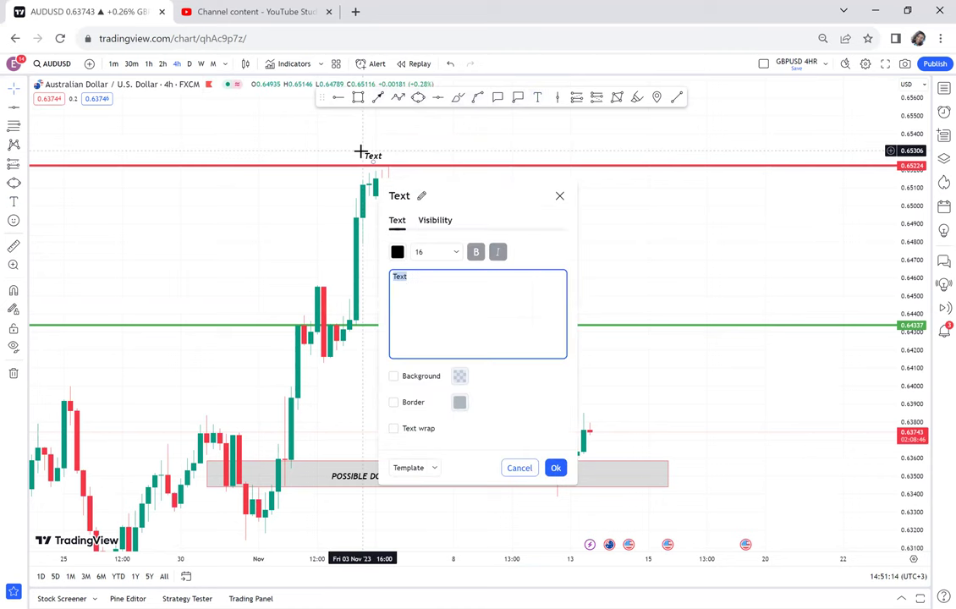
left_click(430, 468)
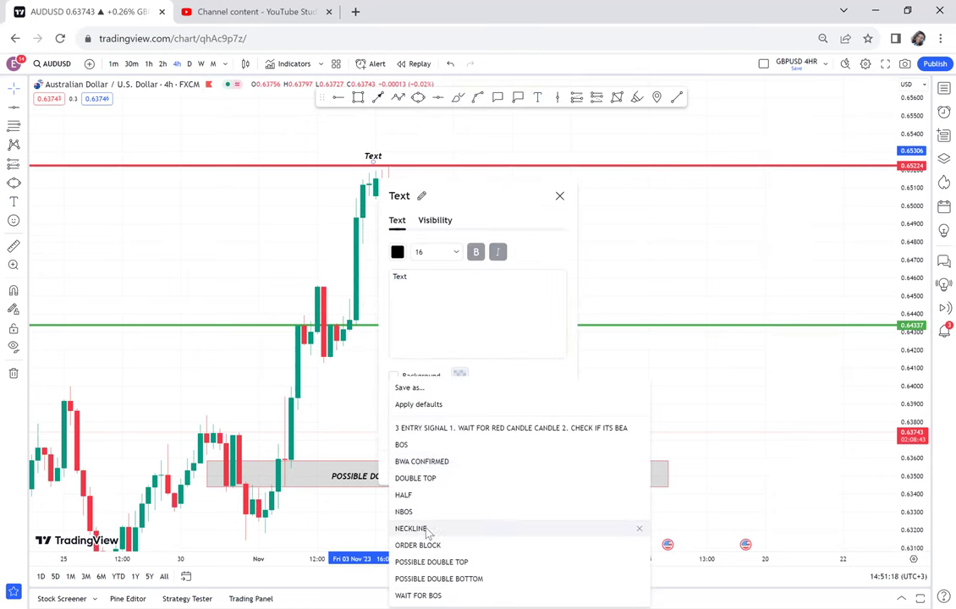
left_click(428, 530)
left_click(356, 188)
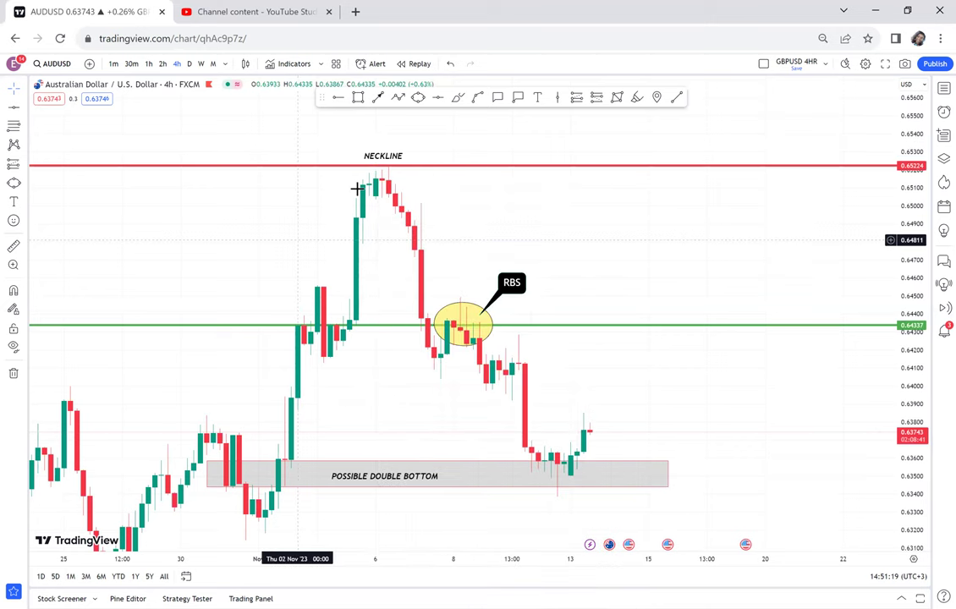
left_click_drag(381, 165, 375, 164)
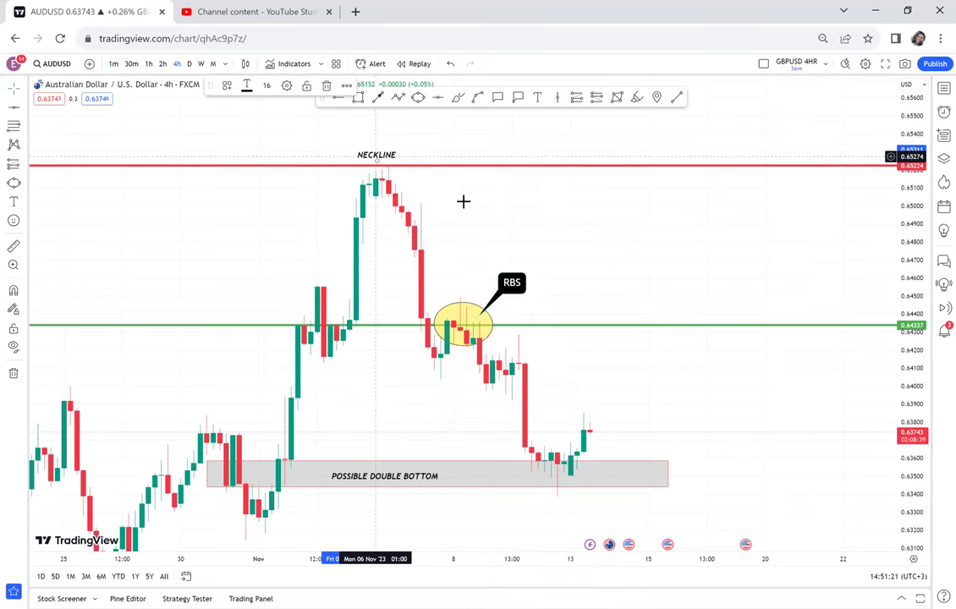
left_click_drag(539, 222, 560, 228)
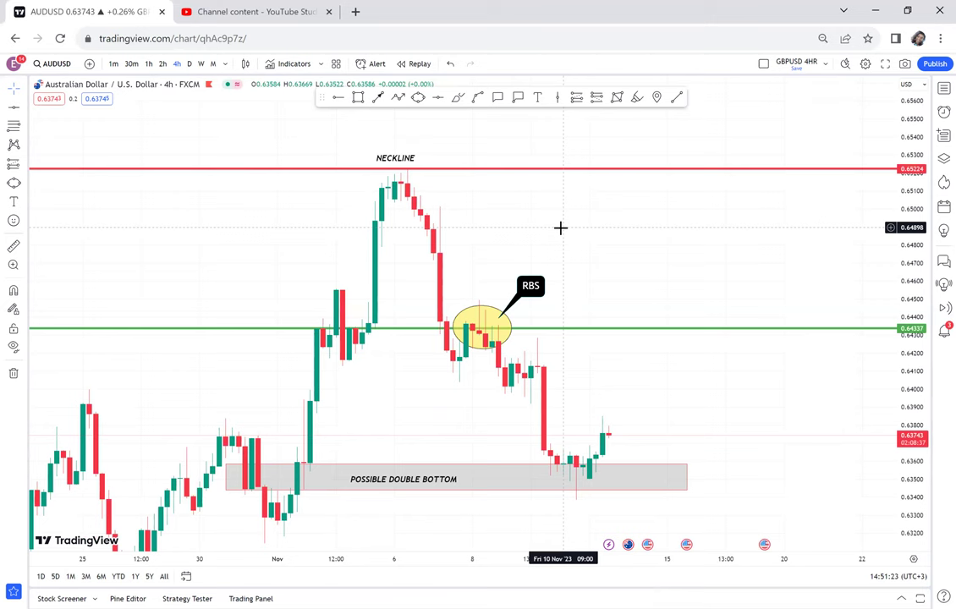
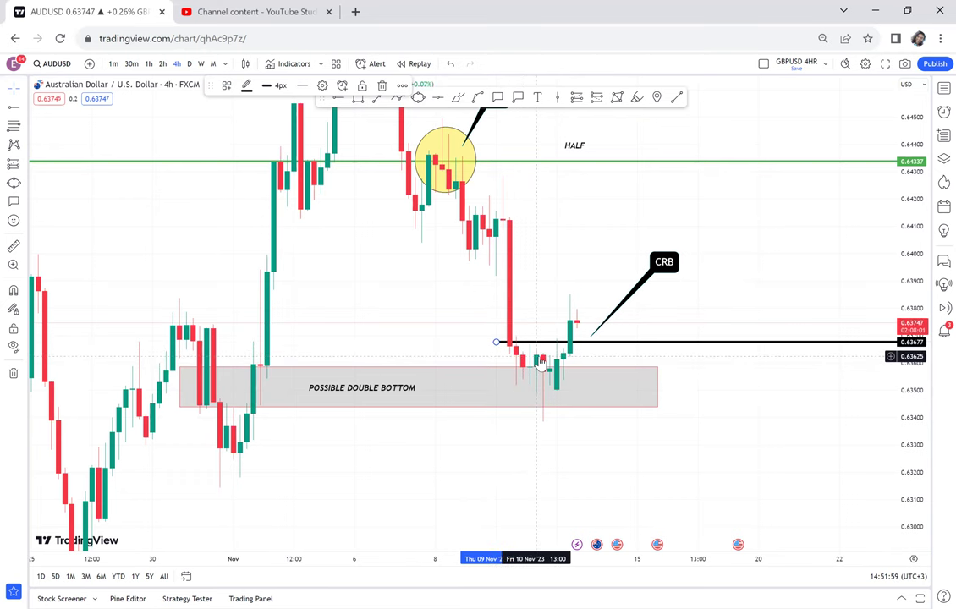
scroll(541, 360, "up", 1)
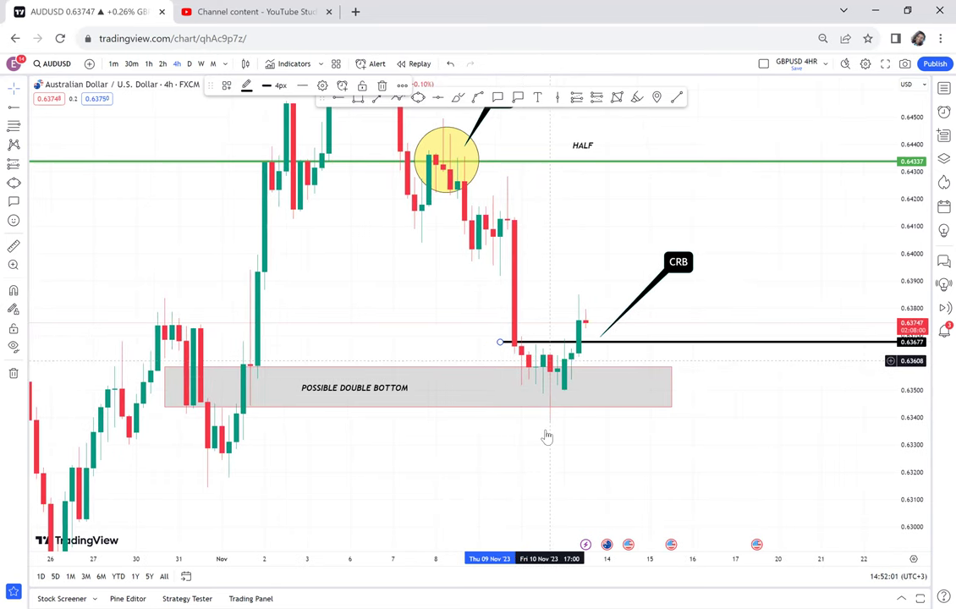
Measure the price range from the current candle up to the green HALF line, clearing the measurement when done.
left_click(670, 236)
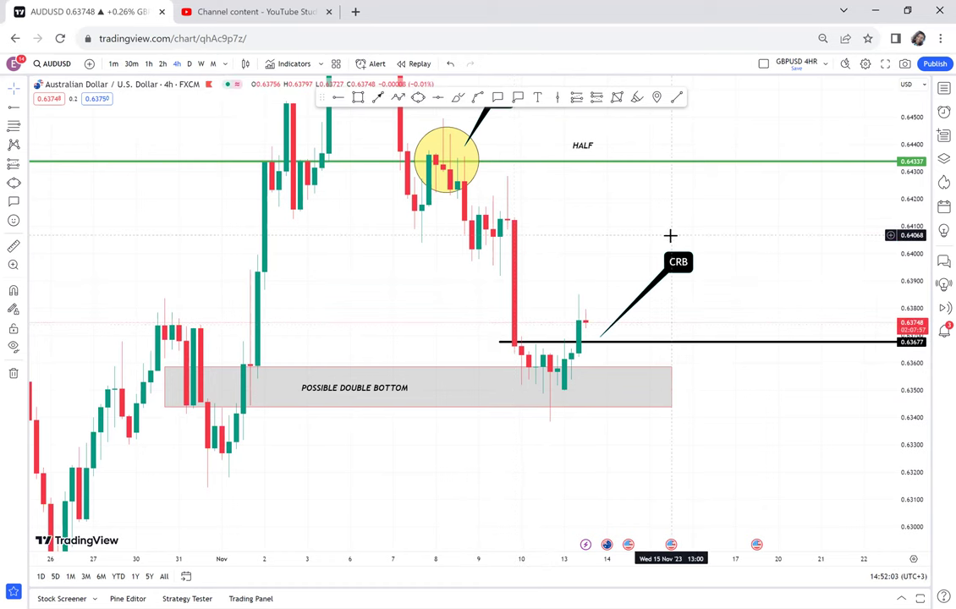
left_click_drag(664, 241, 629, 271)
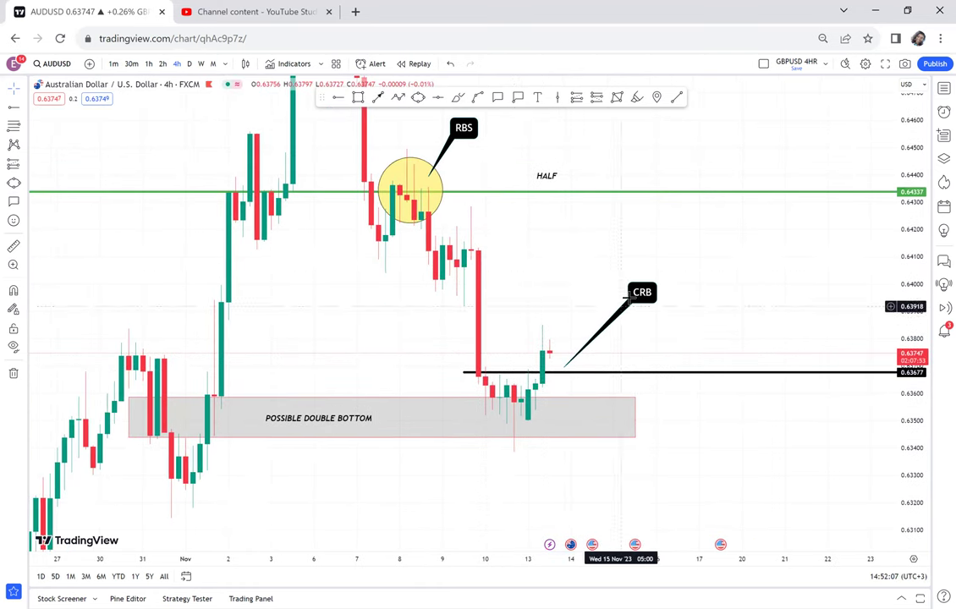
left_click_drag(698, 273, 721, 334)
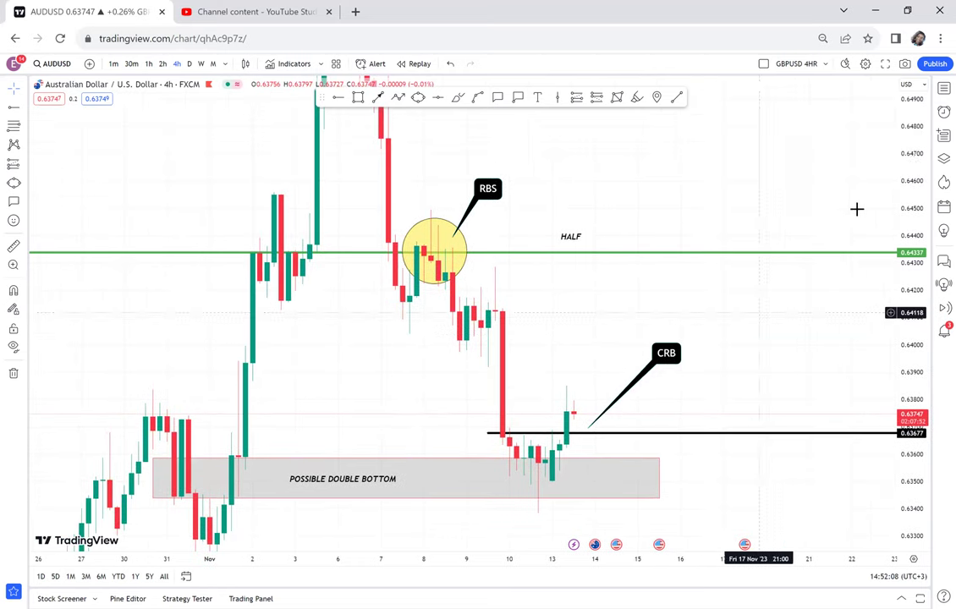
left_click_drag(907, 158, 741, 385)
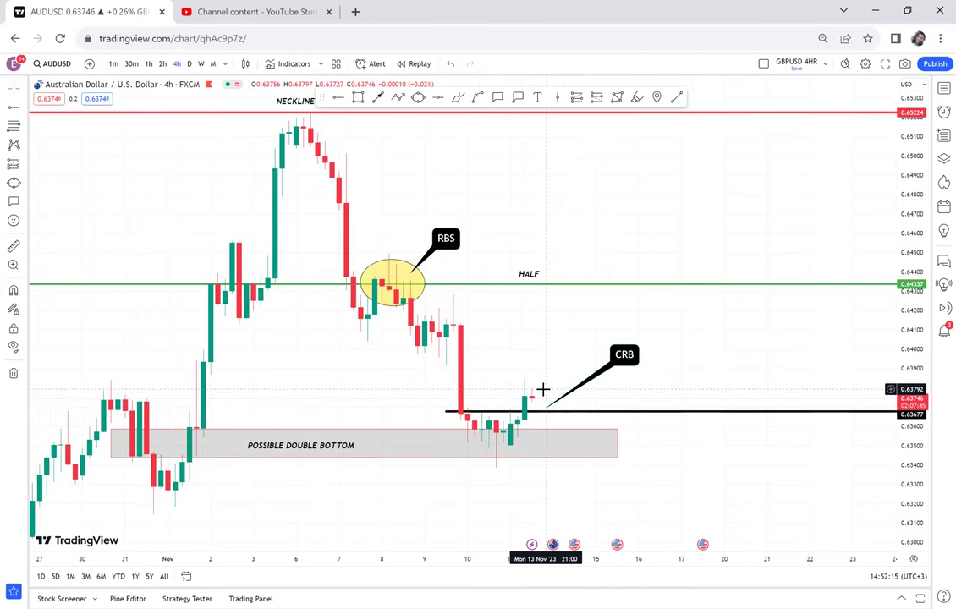
left_click(13, 247)
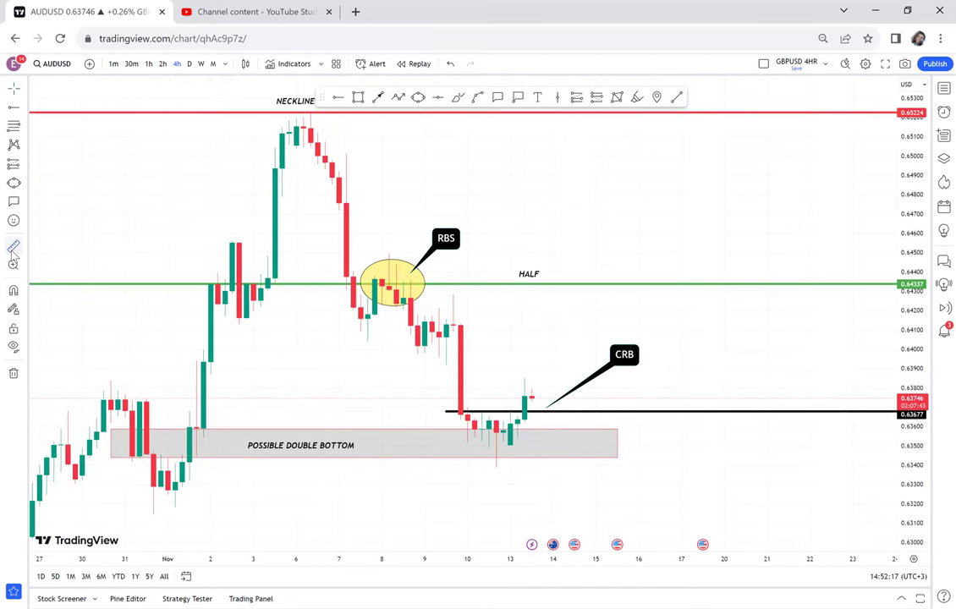
left_click(531, 396)
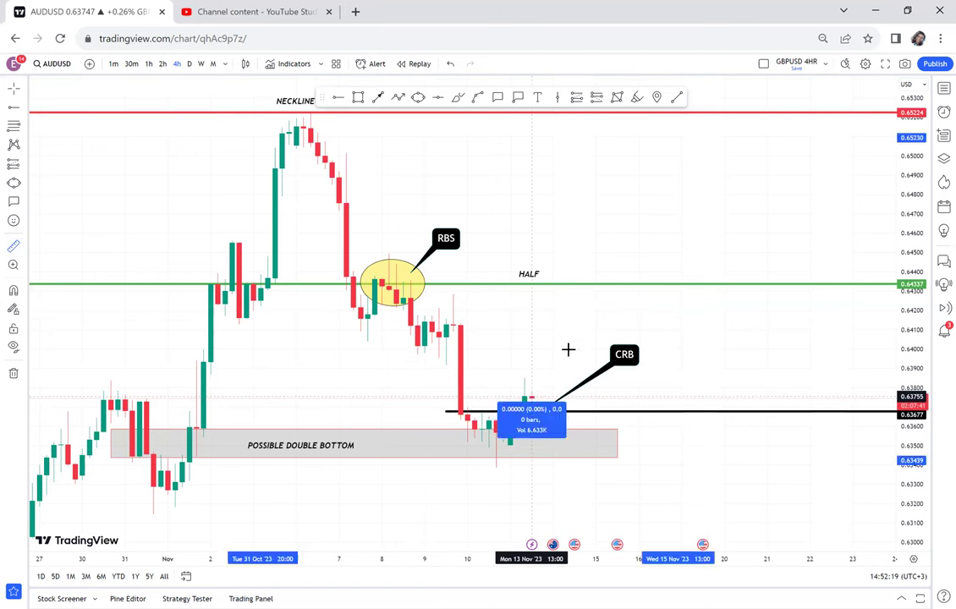
left_click(611, 287)
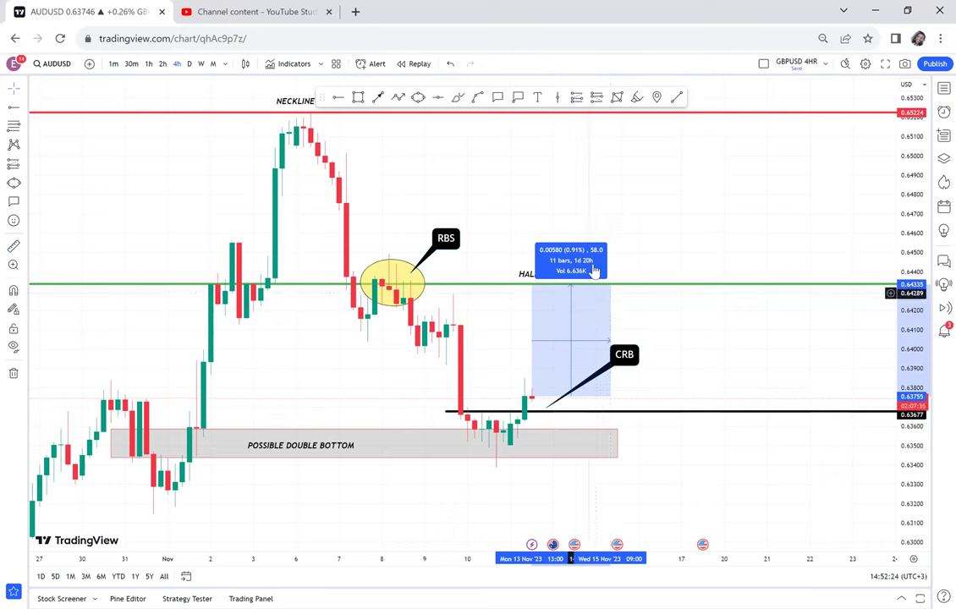
left_click(635, 245)
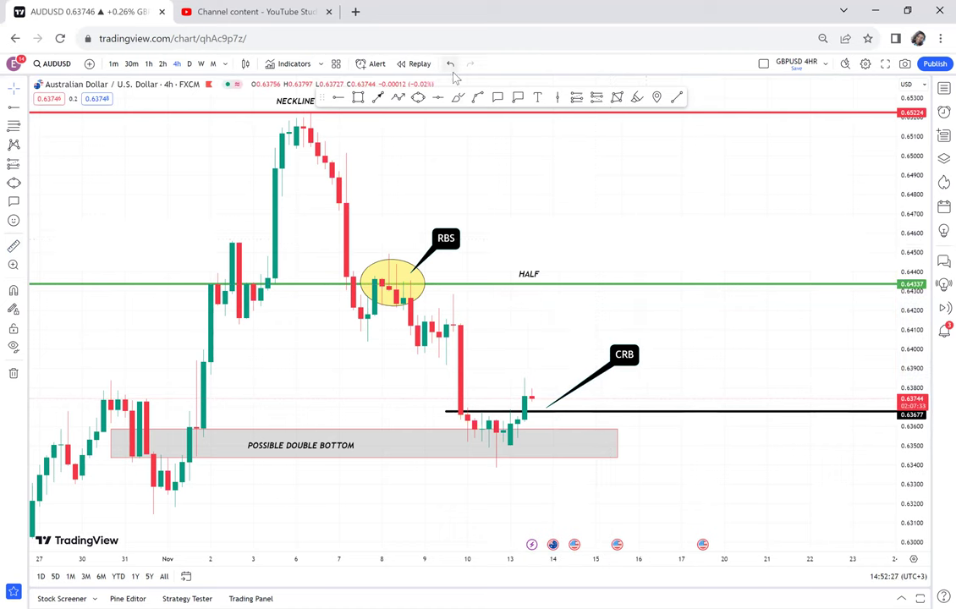
Draw a horizontal ray at 0.64140, measure the price range from the current candle up to it, and delete the ray.
left_click(411, 322)
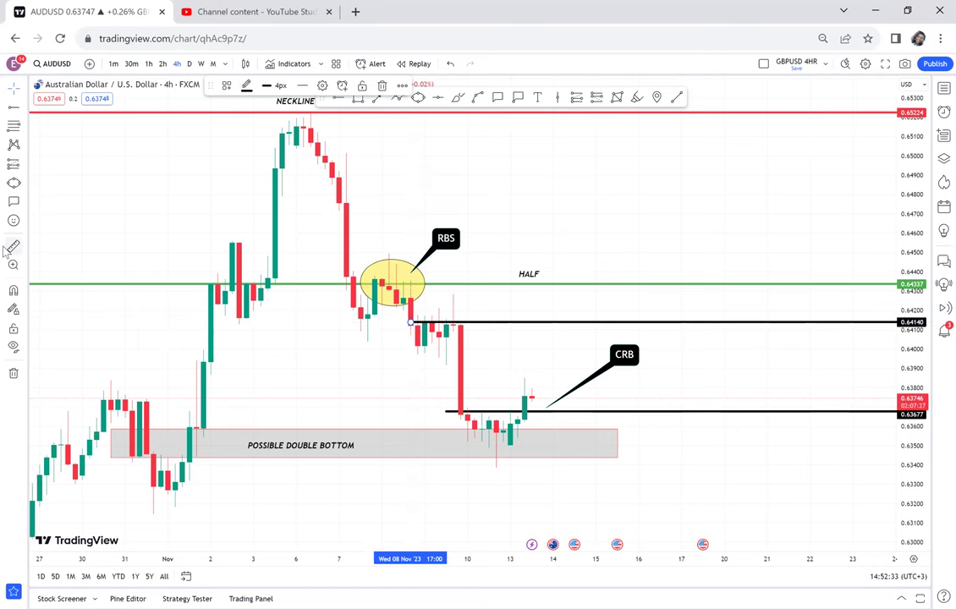
left_click(533, 395)
left_click(602, 322)
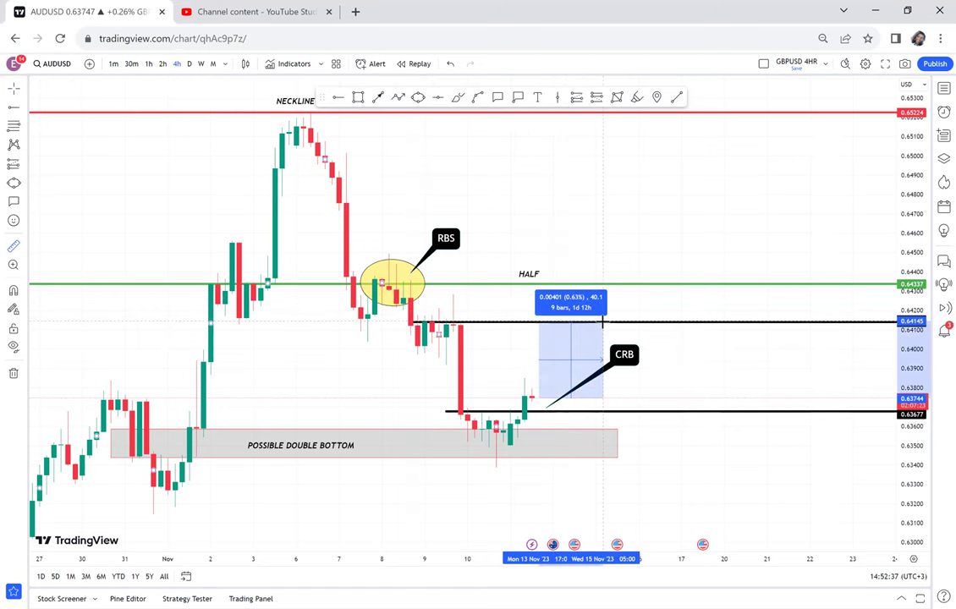
left_click(667, 370)
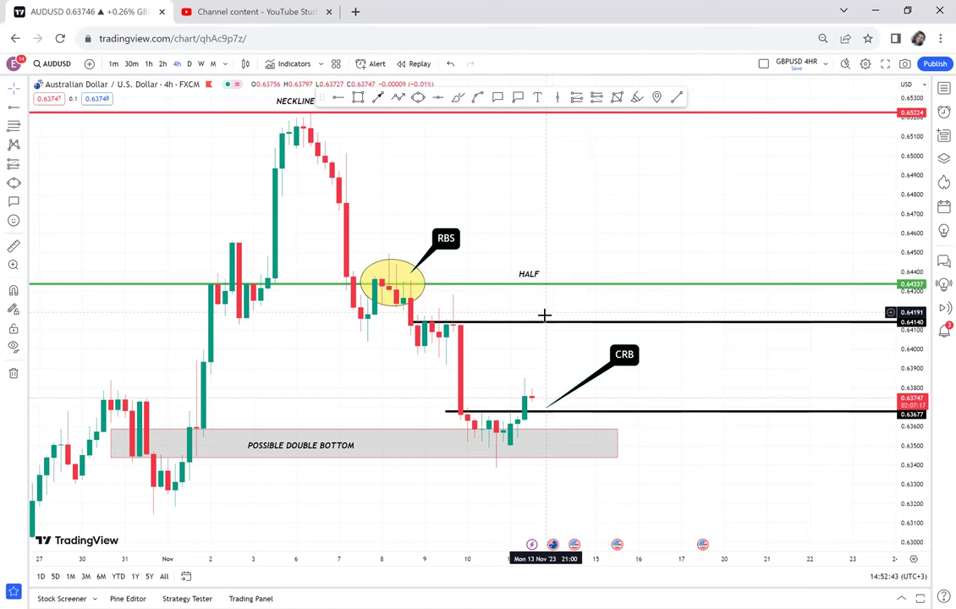
key("Delete")
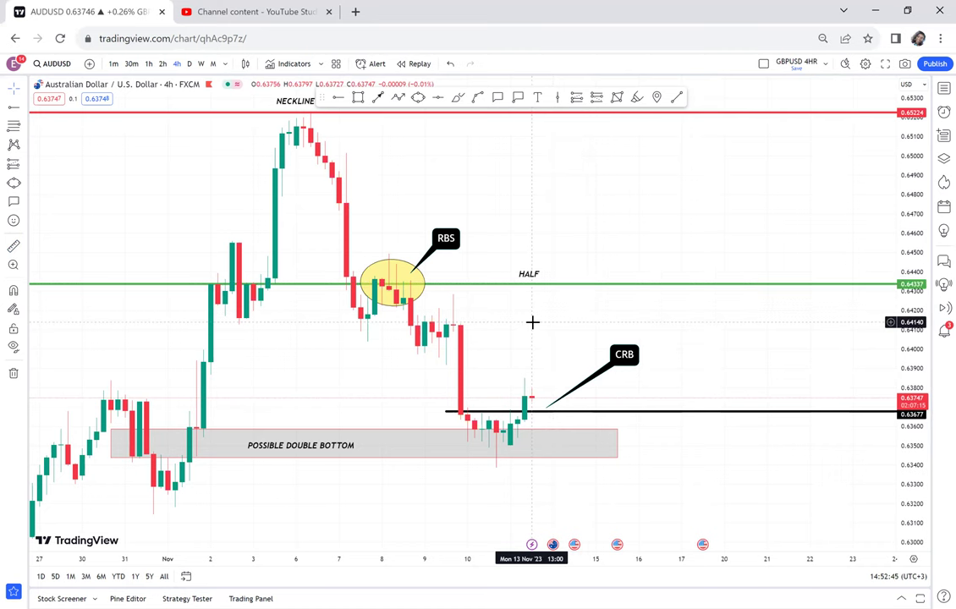
Show the SIGNAL TRADES watchlist and switch the chart to the OANDA feed of AUDUSD.
scroll(532, 321, "up", 1)
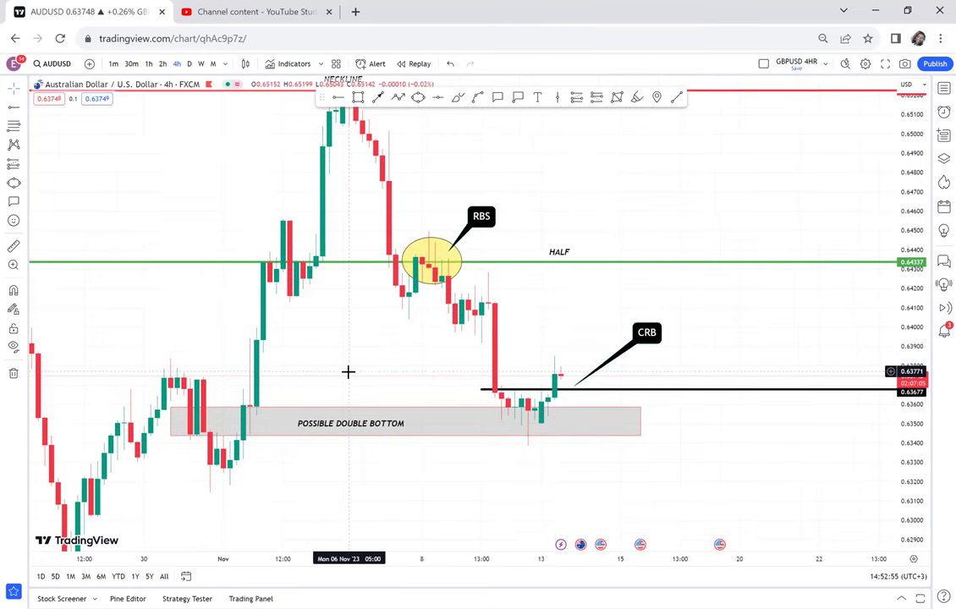
left_click_drag(347, 371, 441, 384)
scroll(442, 383, "up", 3)
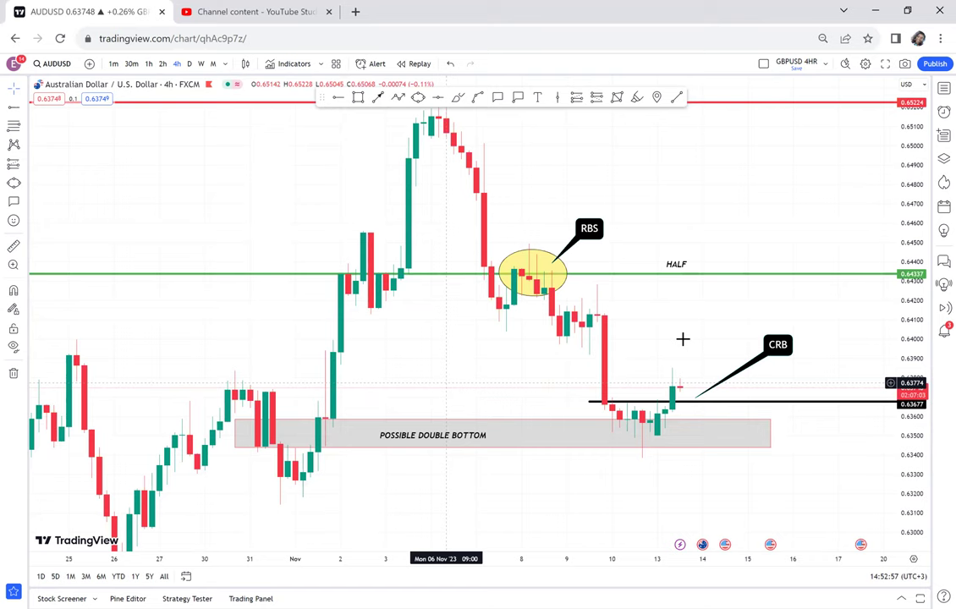
left_click_drag(687, 346, 629, 359)
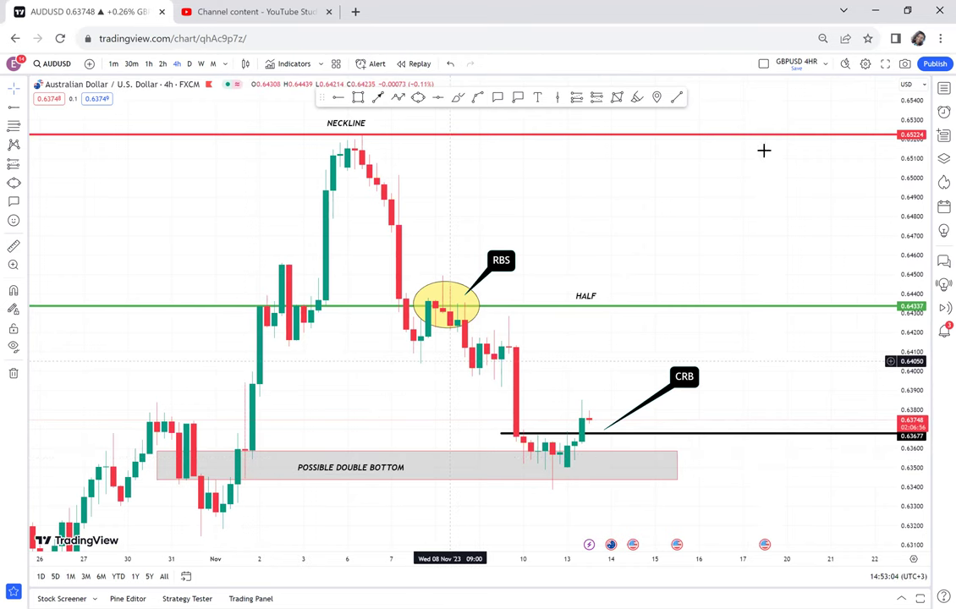
left_click(943, 88)
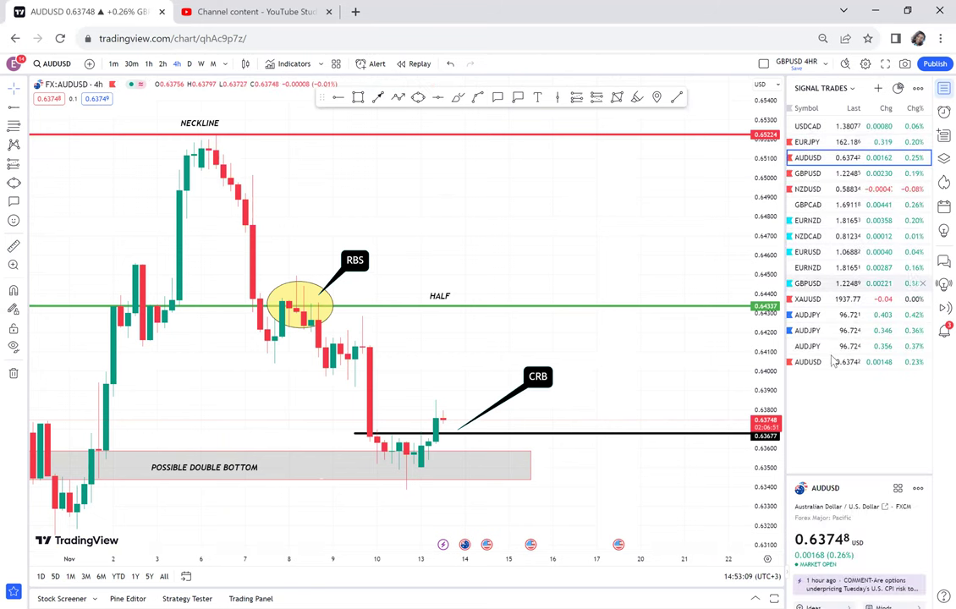
left_click(834, 363)
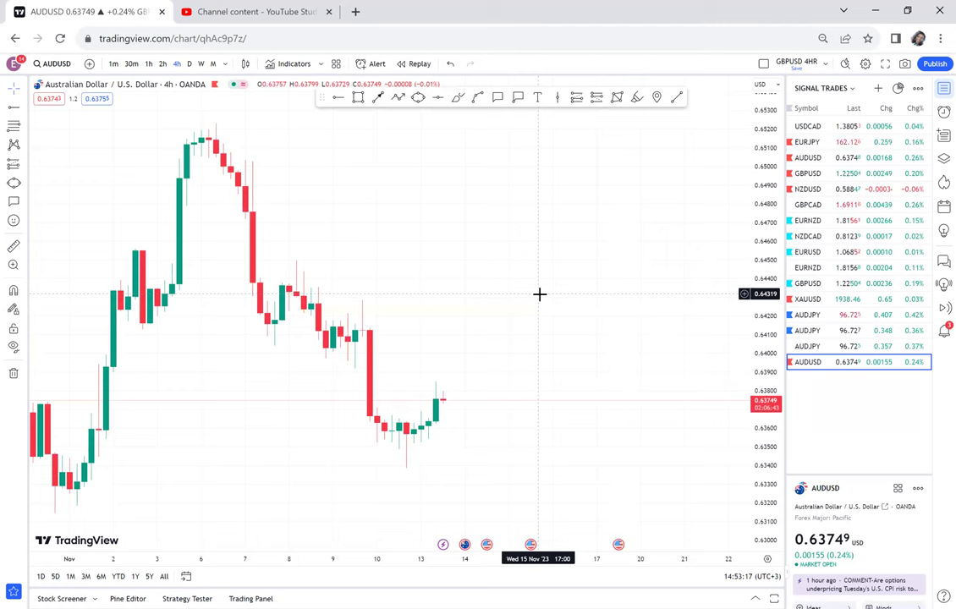
Draw a rectangle zone from 1 November to 14 November, between about 0.63576 and 0.63457, across the possible double bottom.
scroll(540, 294, "left", 3)
scroll(653, 241, "left", 5)
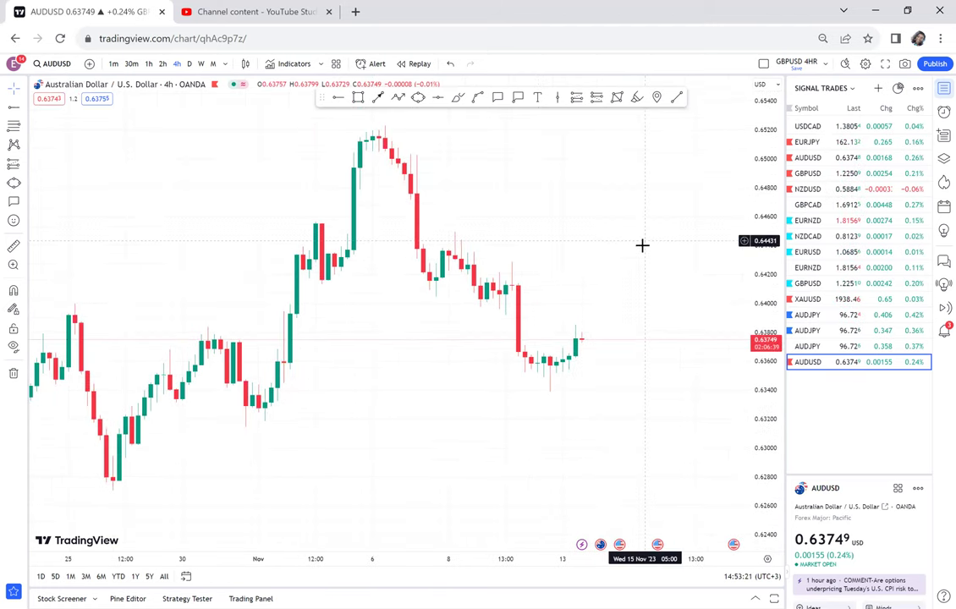
key("alt+shift+r")
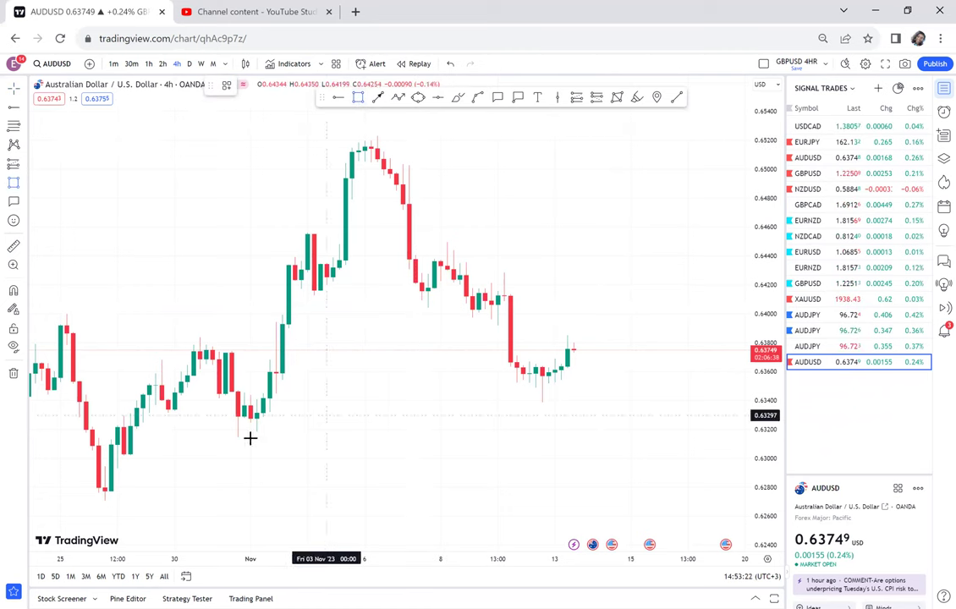
left_click(250, 377)
left_click(580, 401)
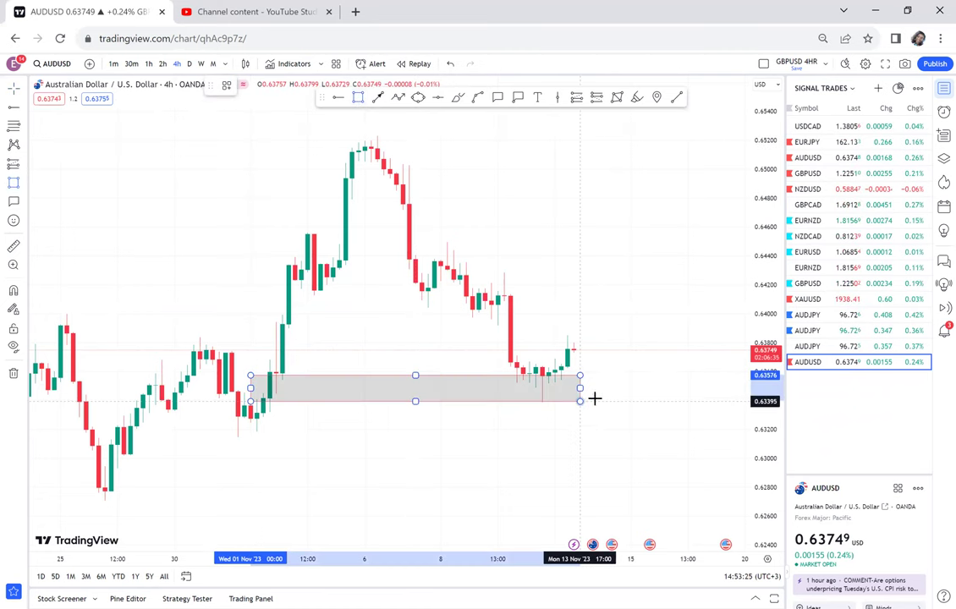
left_click(612, 391)
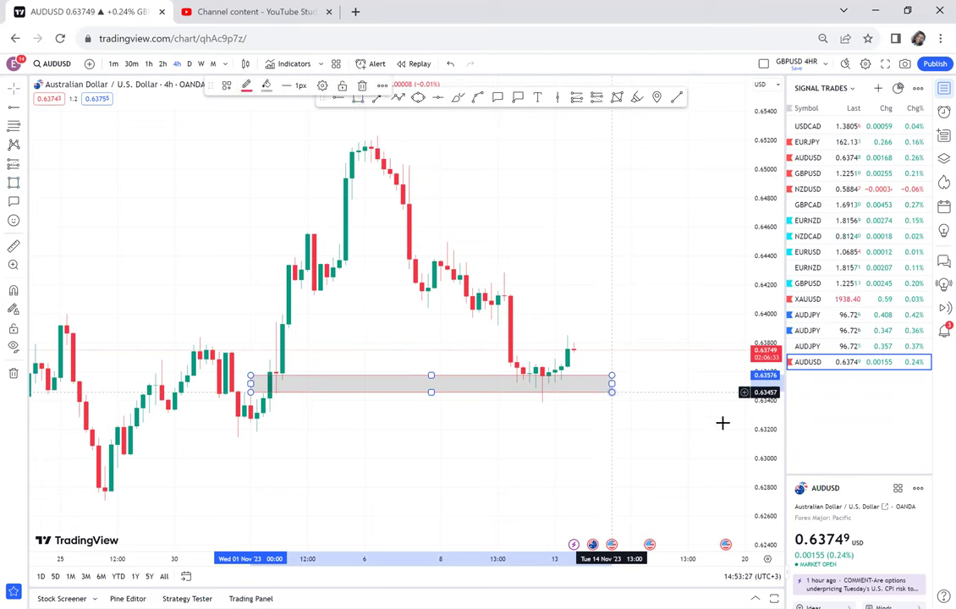
Draw a horizontal ray at about 0.63680 starting on 9 November, just above the grey zone on the OANDA chart.
left_click_drag(759, 385, 758, 339)
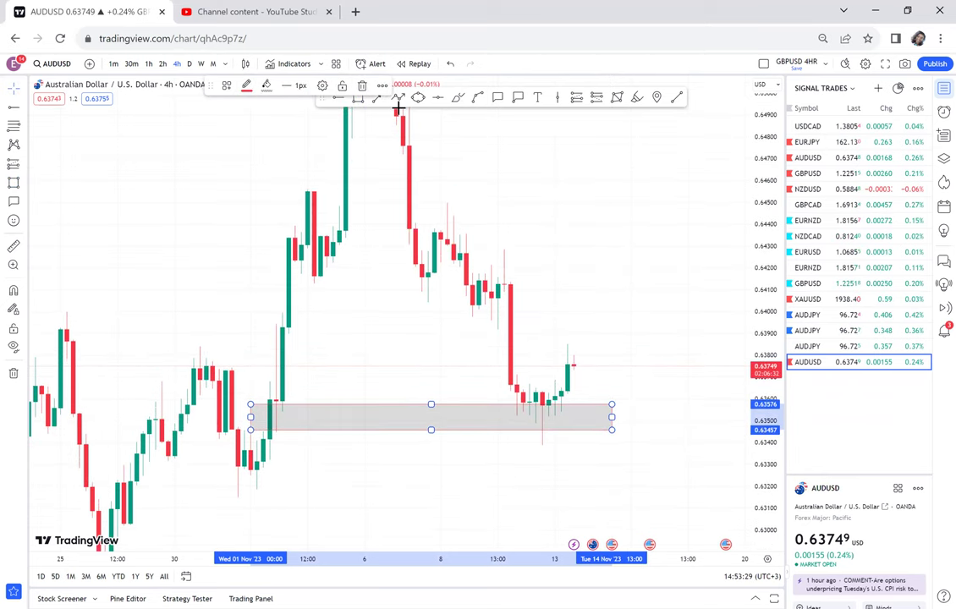
left_click(440, 283)
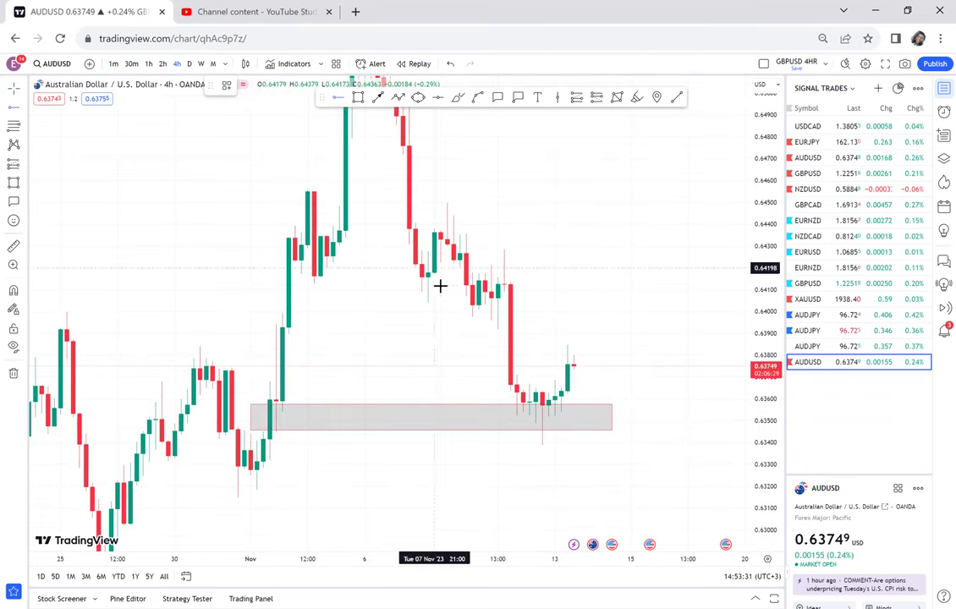
left_click(479, 382)
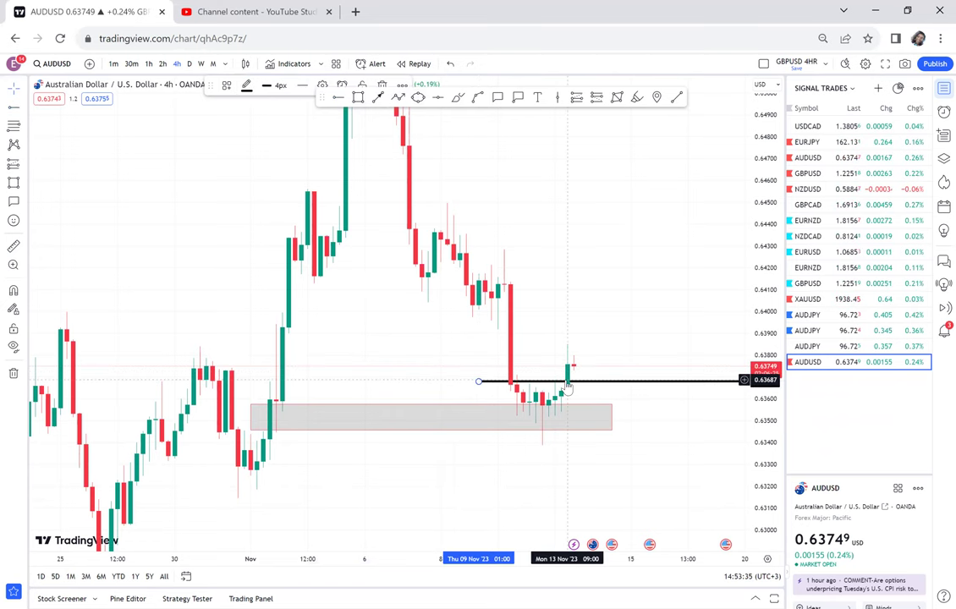
left_click_drag(636, 311, 604, 275)
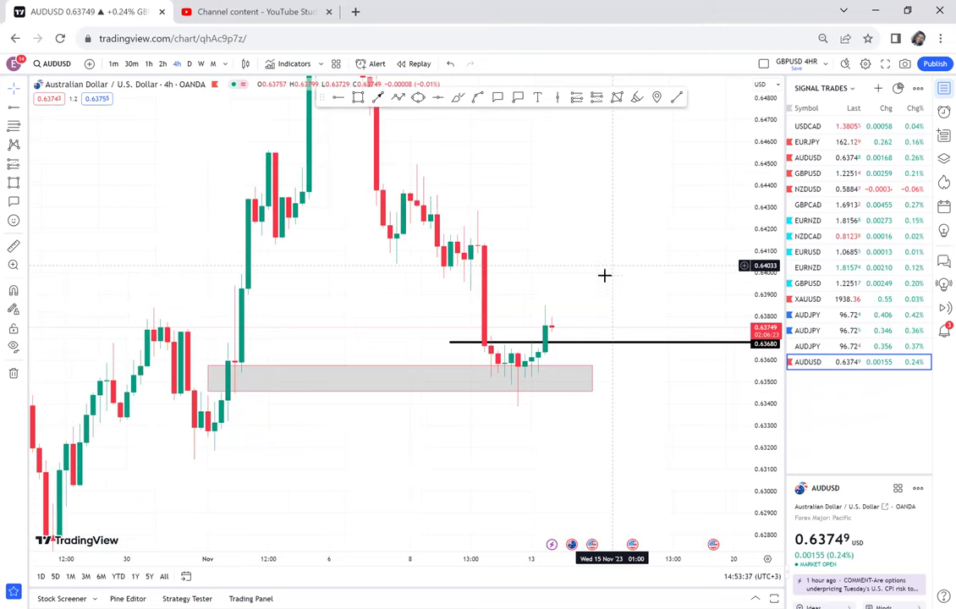
left_click(548, 342)
key("ctrl+z")
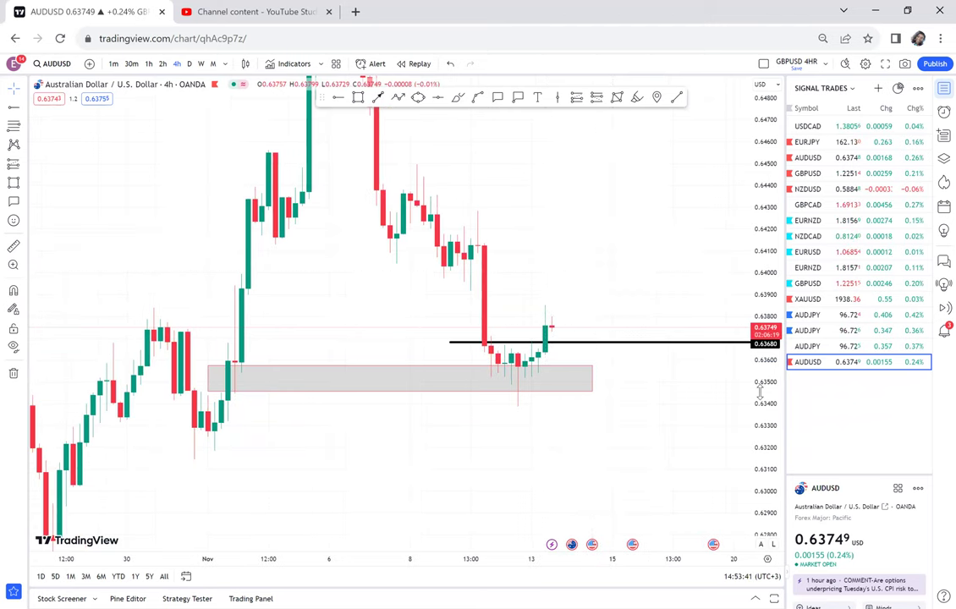
left_click_drag(632, 273, 608, 325)
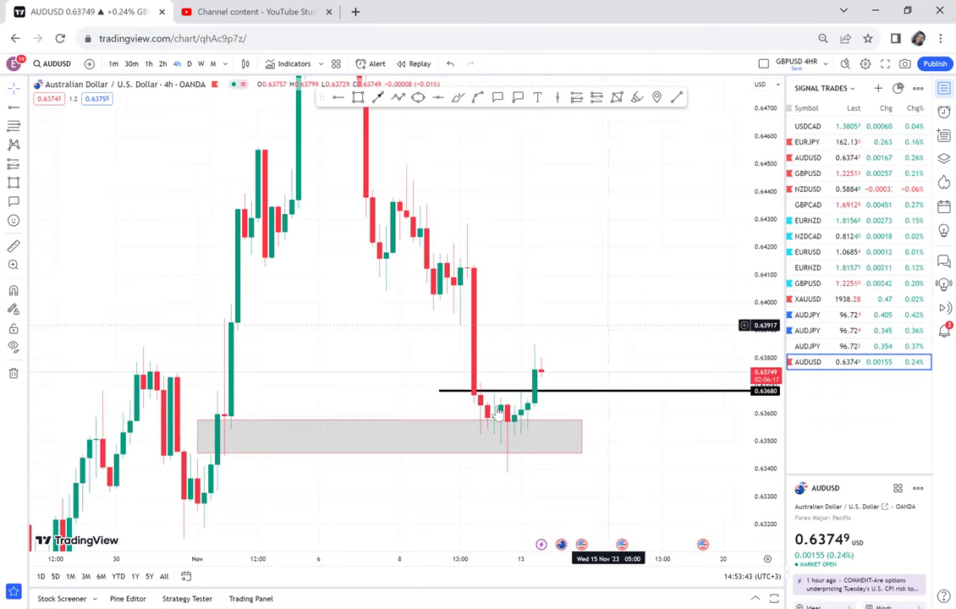
Add the PEPPERSTONE feed of AUDUSD to the SIGNAL TRADES watchlist and open its chart.
left_click(879, 89)
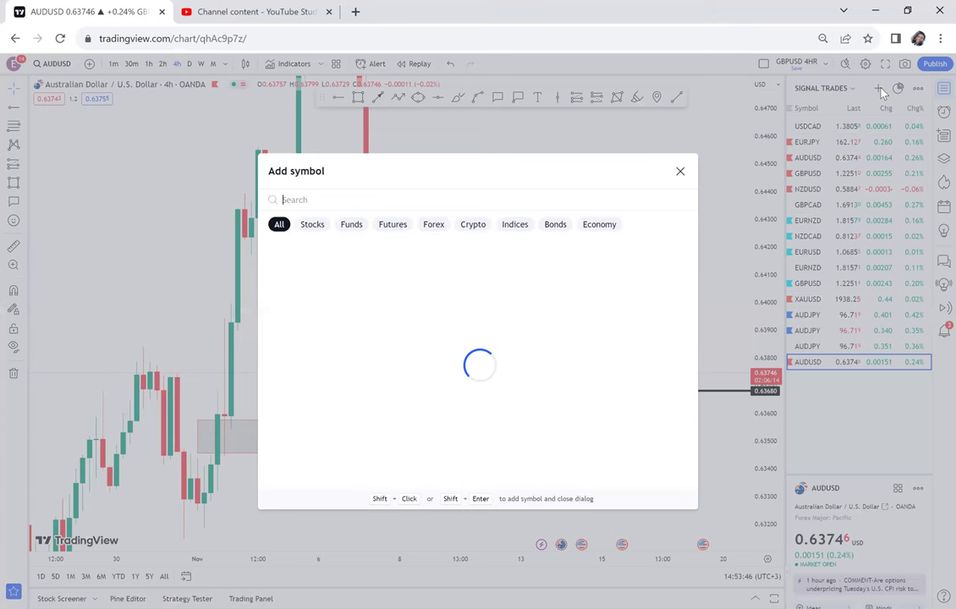
type("AU")
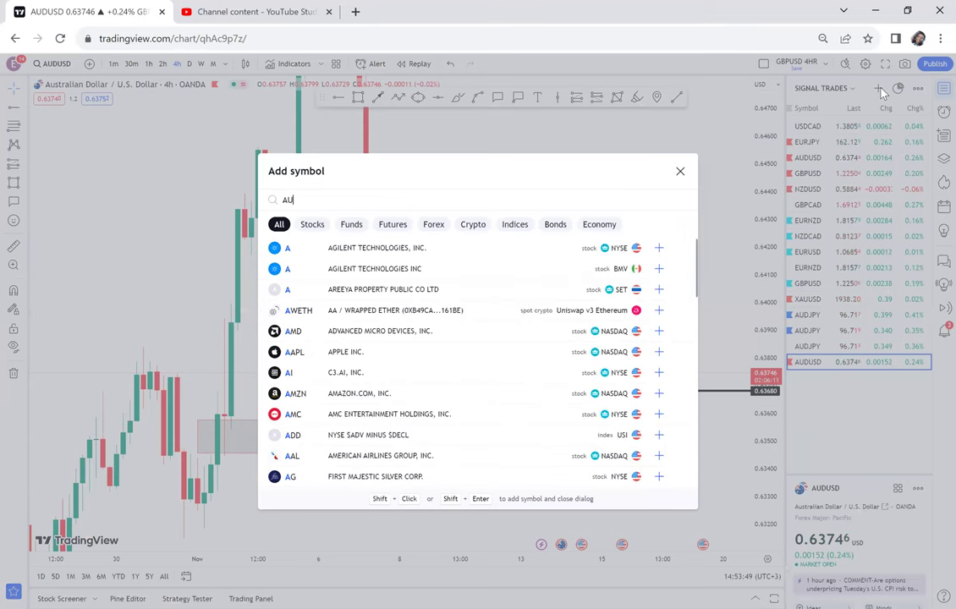
type("DUSD")
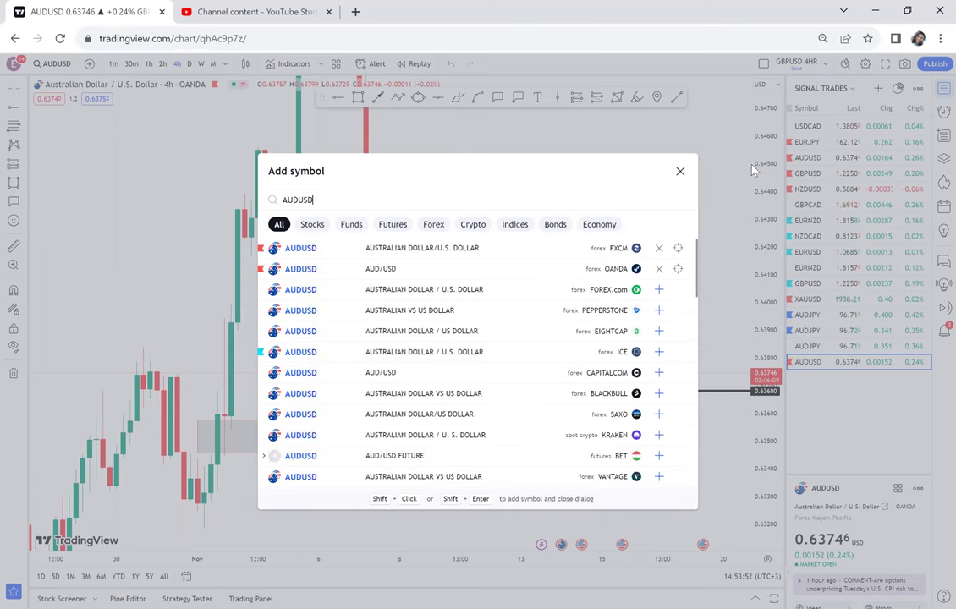
left_click(663, 314)
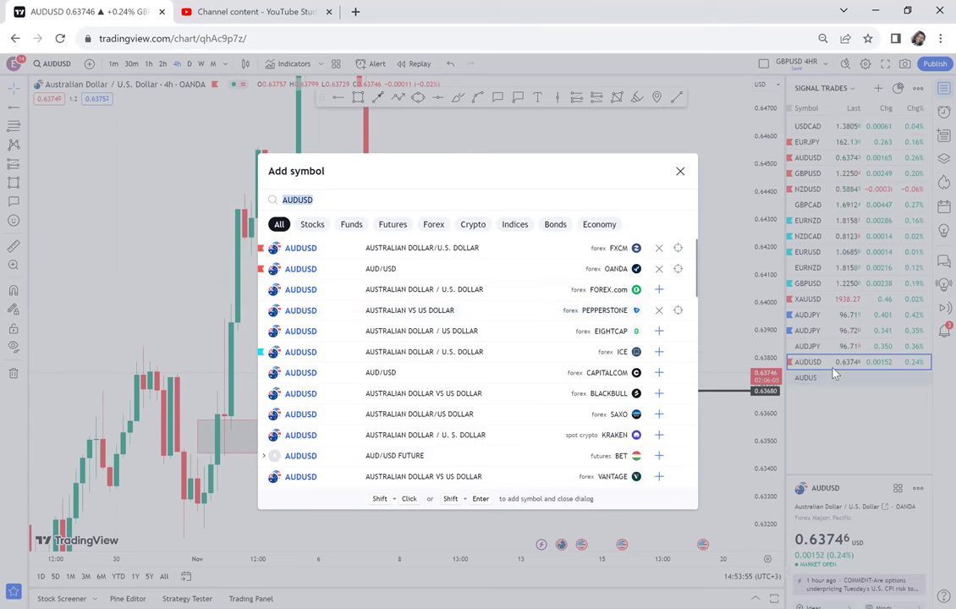
key("Escape")
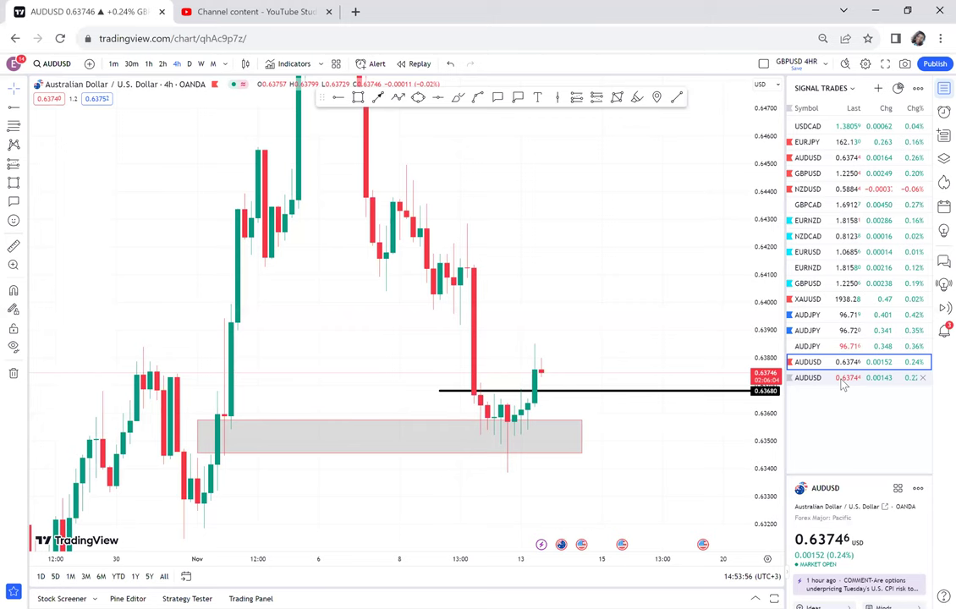
left_click(843, 380)
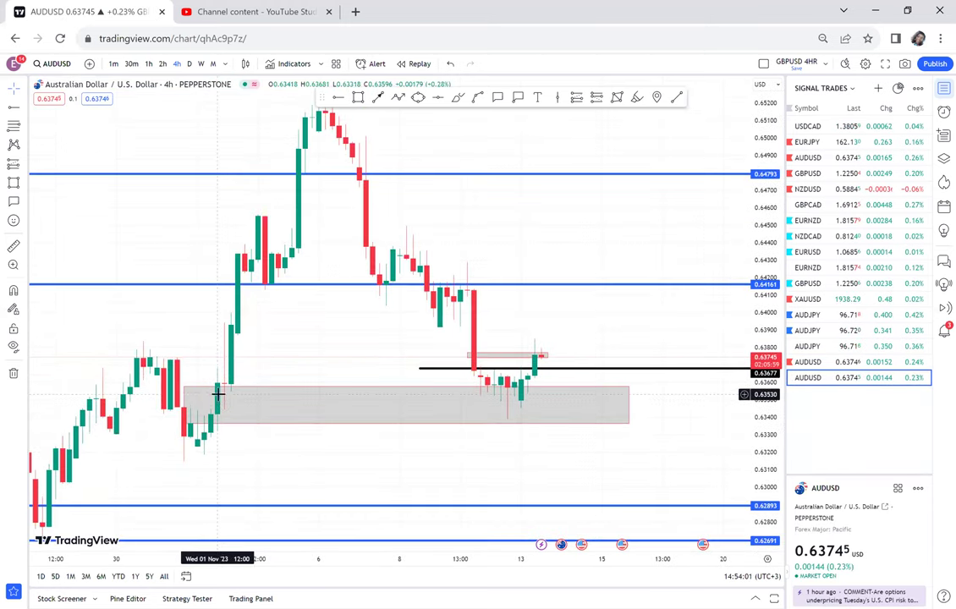
Draw an ellipse around the 1 November candles inside the grey zone on the PEPPERSTONE chart.
left_click(418, 97)
left_click(210, 399)
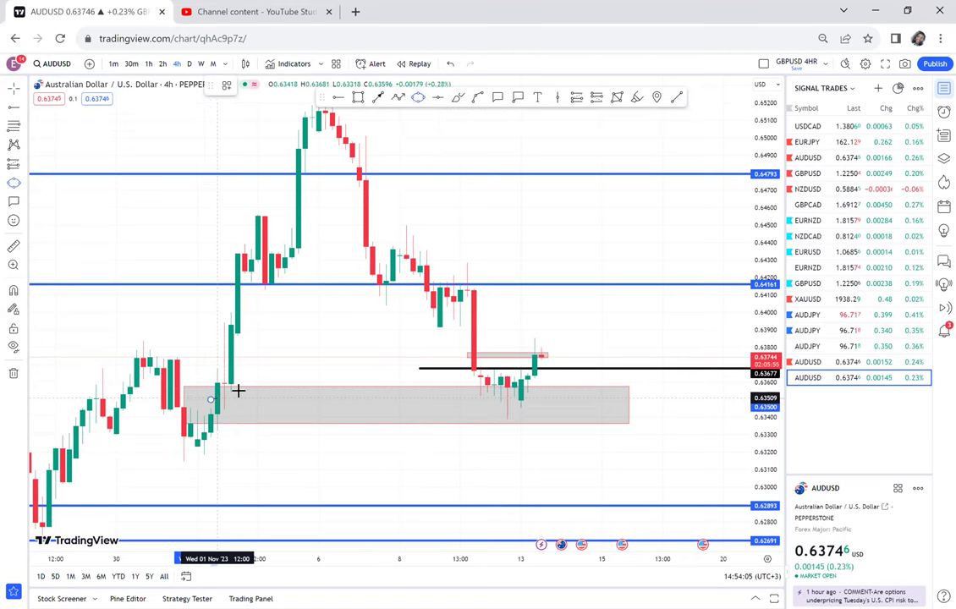
left_click(243, 389)
left_click(257, 406)
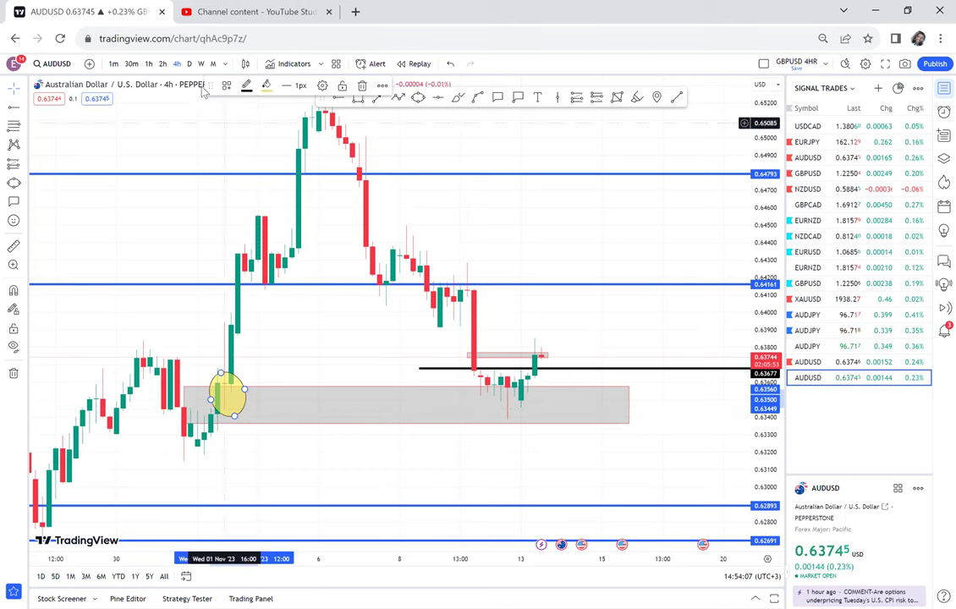
Check the PEPPERSTONE AUDUSD zone on the daily timeframe and return to the 4-hour chart.
left_click(189, 65)
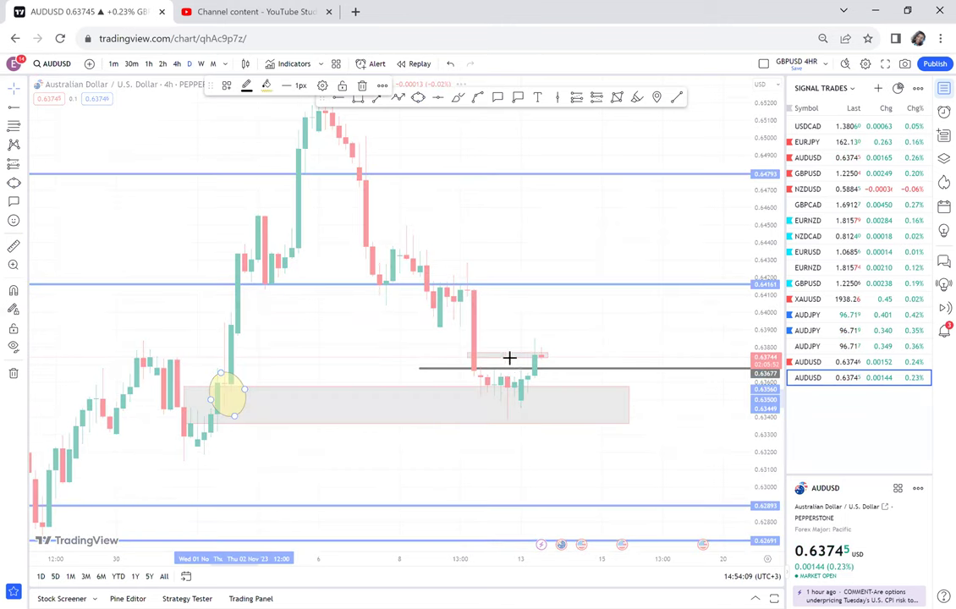
left_click(582, 467)
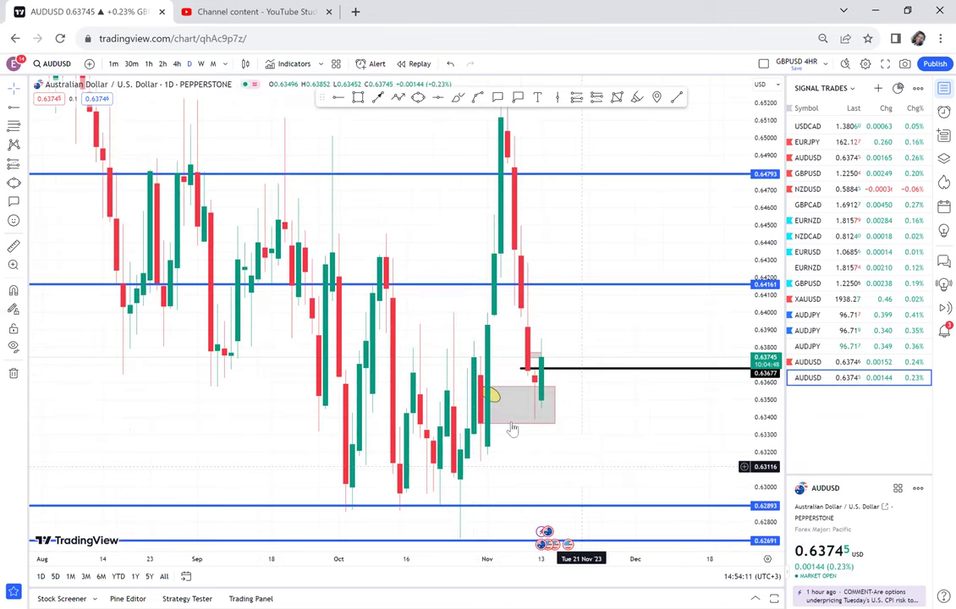
left_click(178, 64)
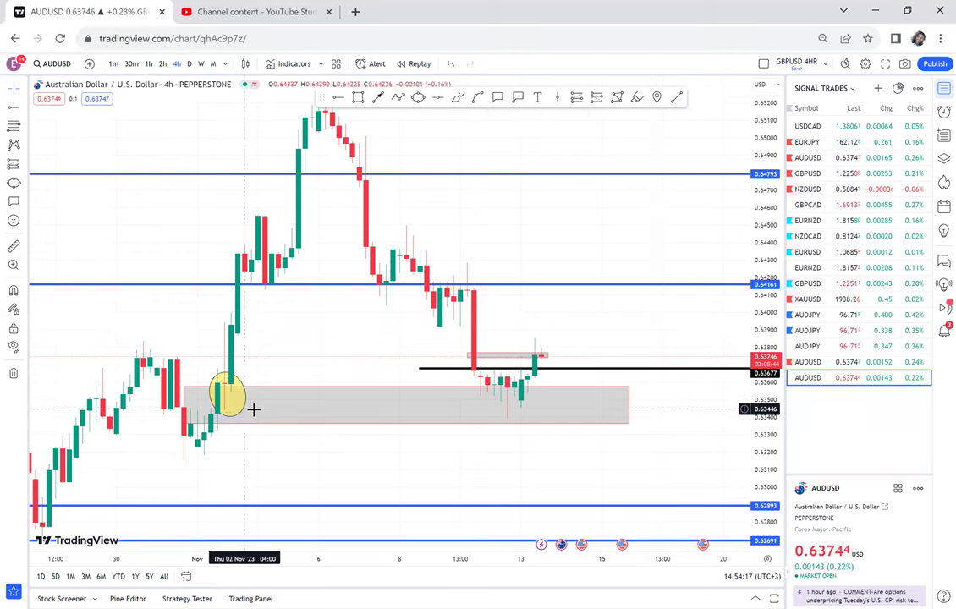
left_click(327, 414)
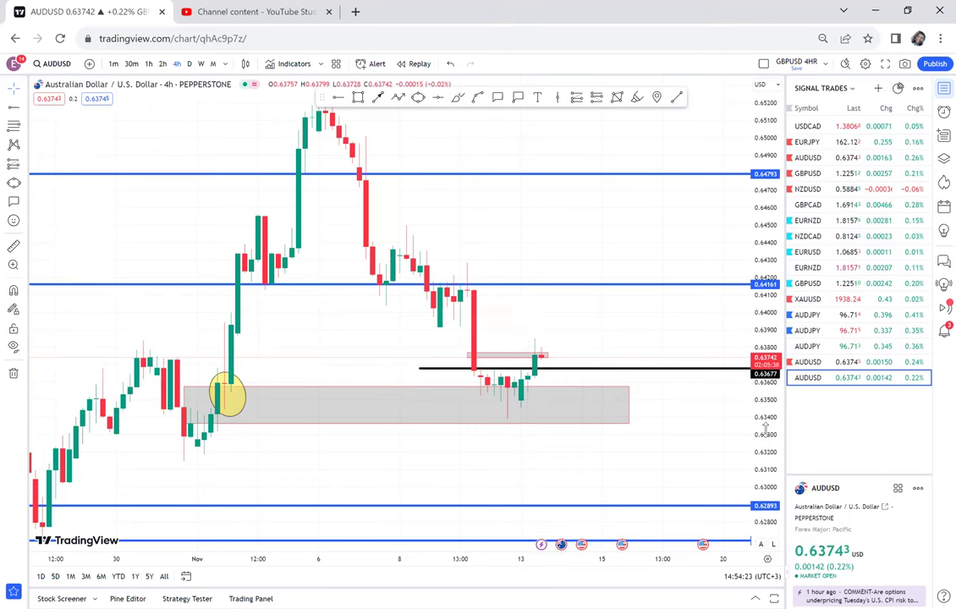
left_click_drag(724, 258, 634, 209)
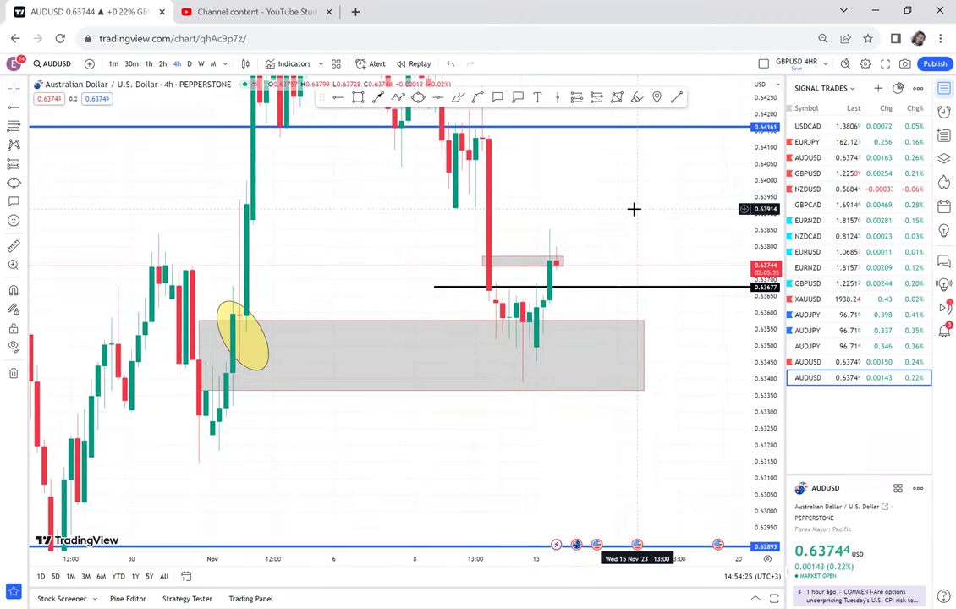
Add the CAPITALCOM feed of AUDUSD to the SIGNAL TRADES watchlist and open its chart.
left_click(875, 93)
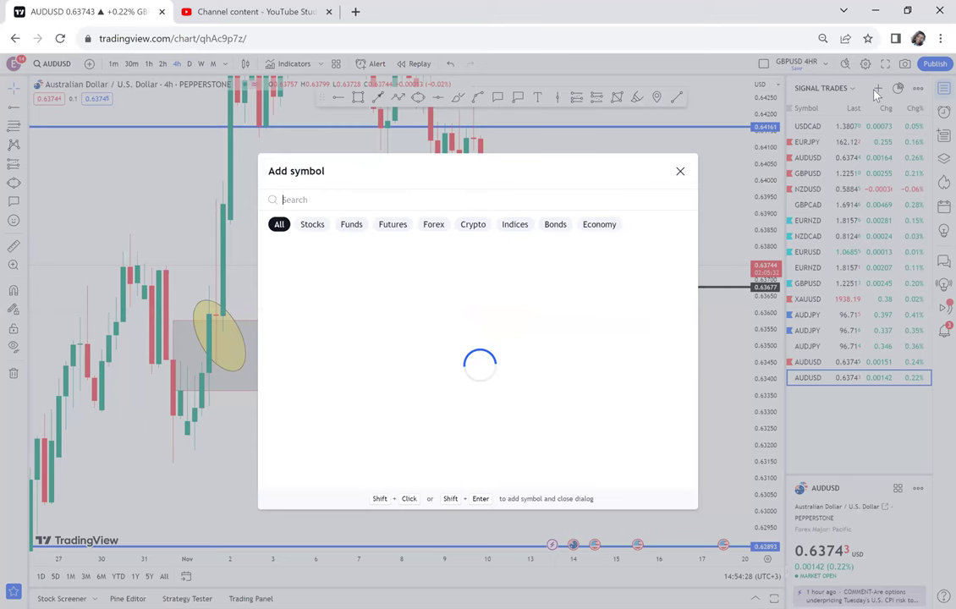
type("AUDUS")
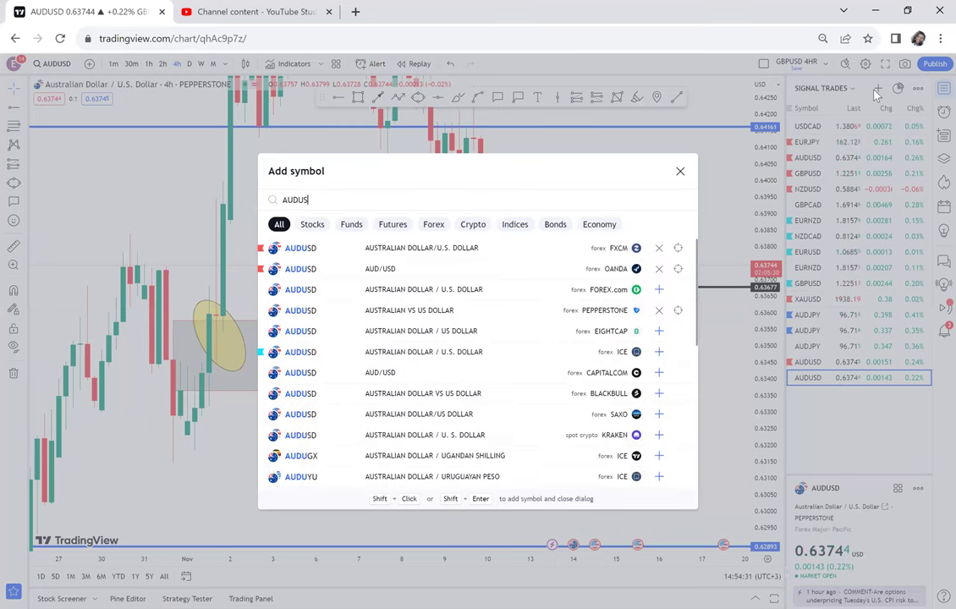
type("D")
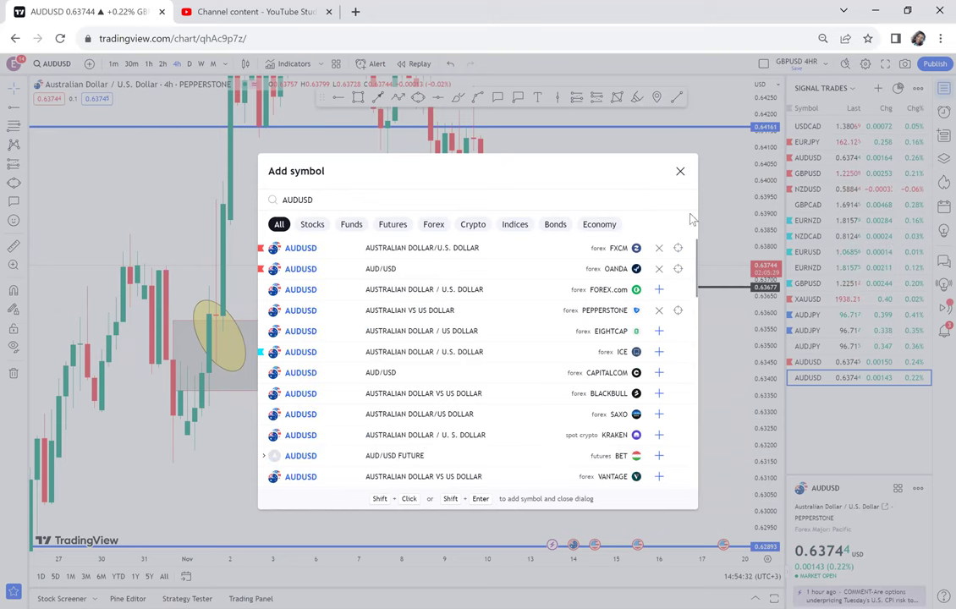
left_click(661, 376)
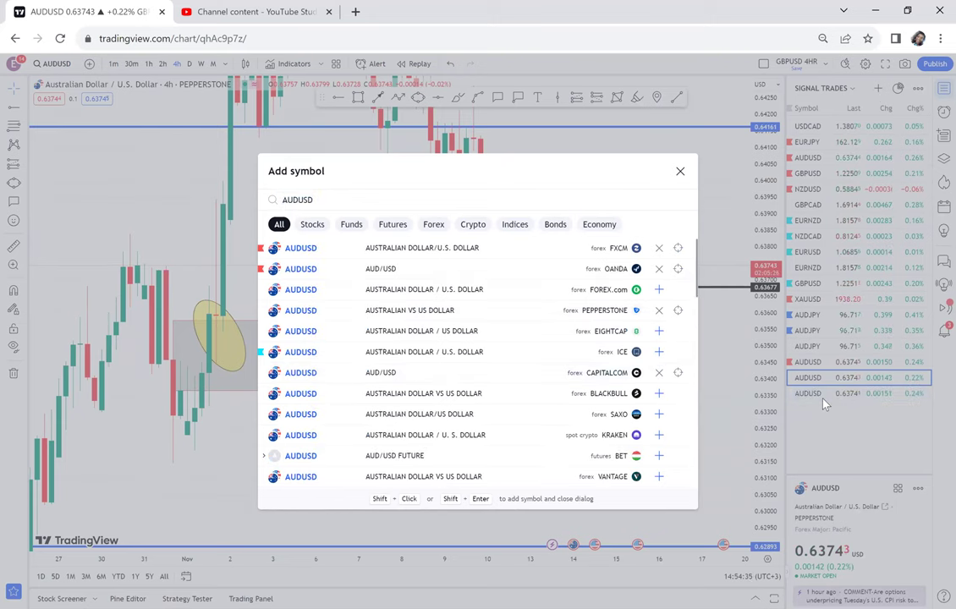
left_click(725, 352)
left_click(834, 396)
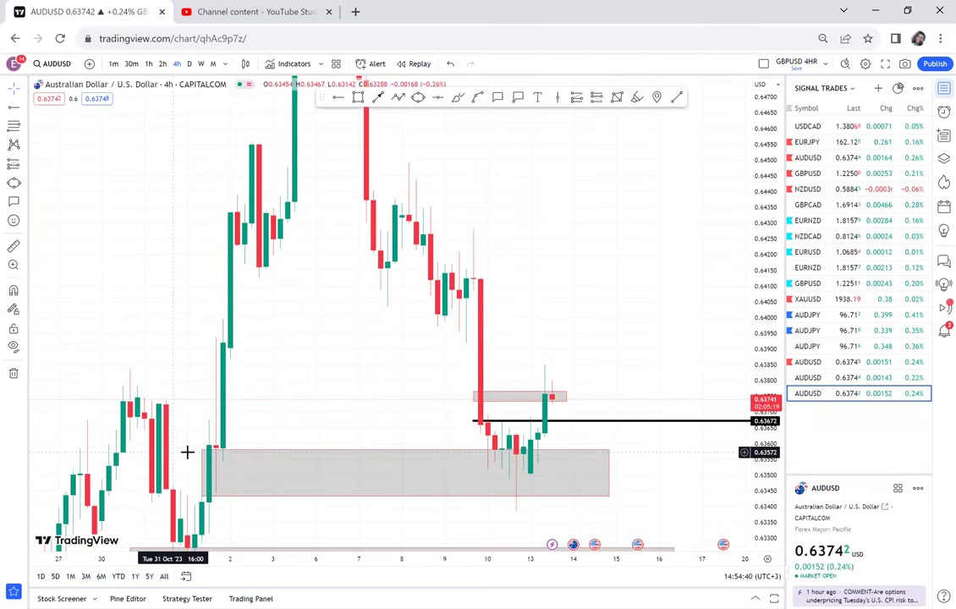
Extend the start of the upper grey zone back to 1 November 00:00 on the CAPITALCOM chart.
left_click(200, 450)
left_click_drag(193, 446, 187, 448)
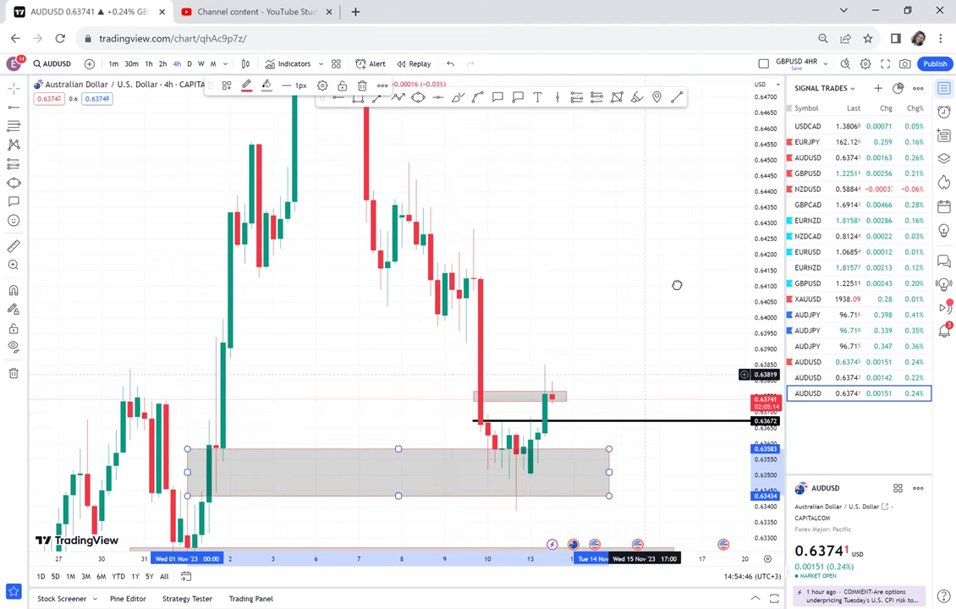
left_click_drag(677, 278, 702, 194)
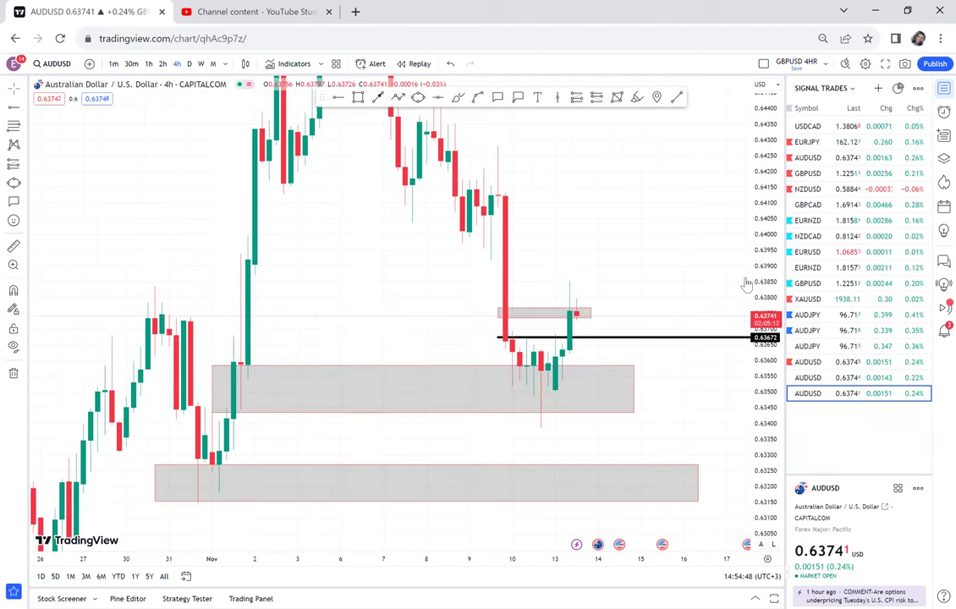
Examine the CAPITALCOM AUDUSD price action around both grey zones and the black ray at several scales.
double_click(763, 279)
left_click_drag(645, 238, 647, 315)
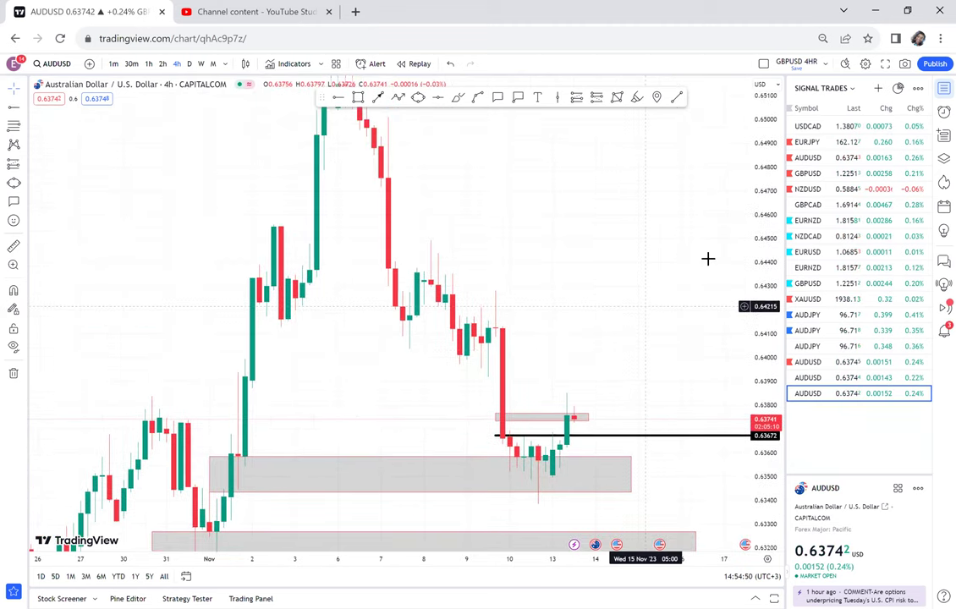
left_click_drag(707, 259, 707, 268)
scroll(735, 307, "down", 2)
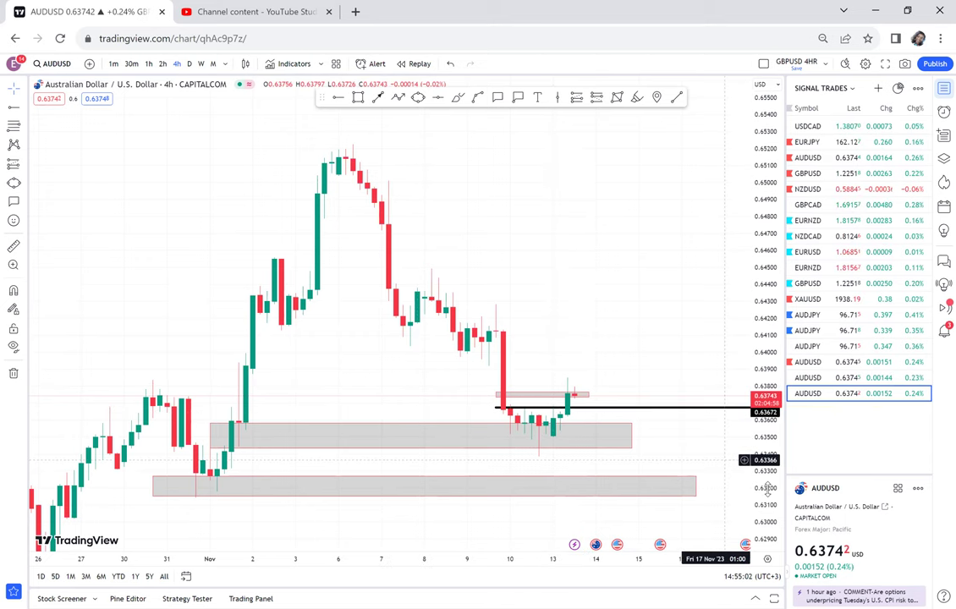
left_click_drag(745, 398, 544, 494)
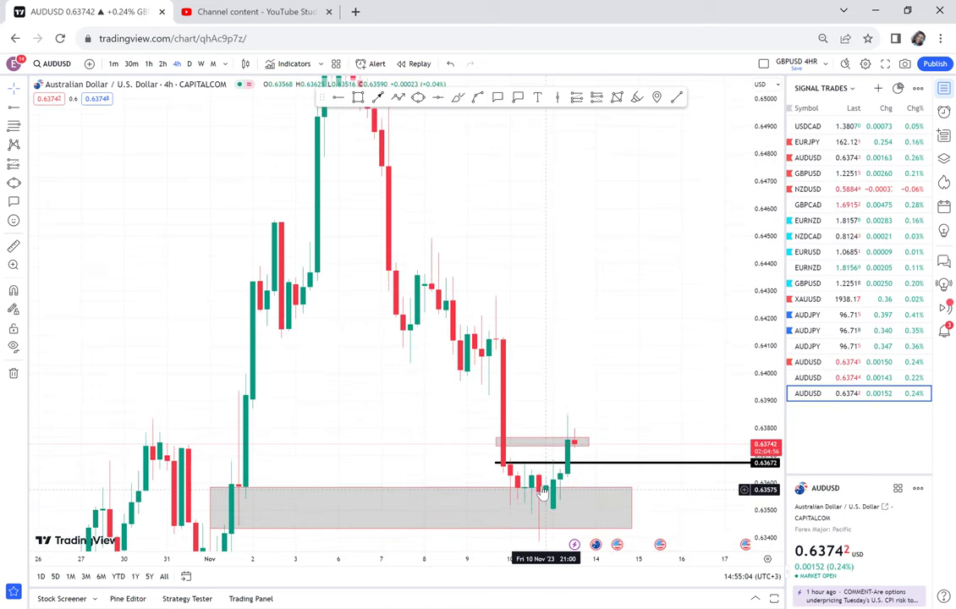
left_click_drag(671, 350, 673, 334)
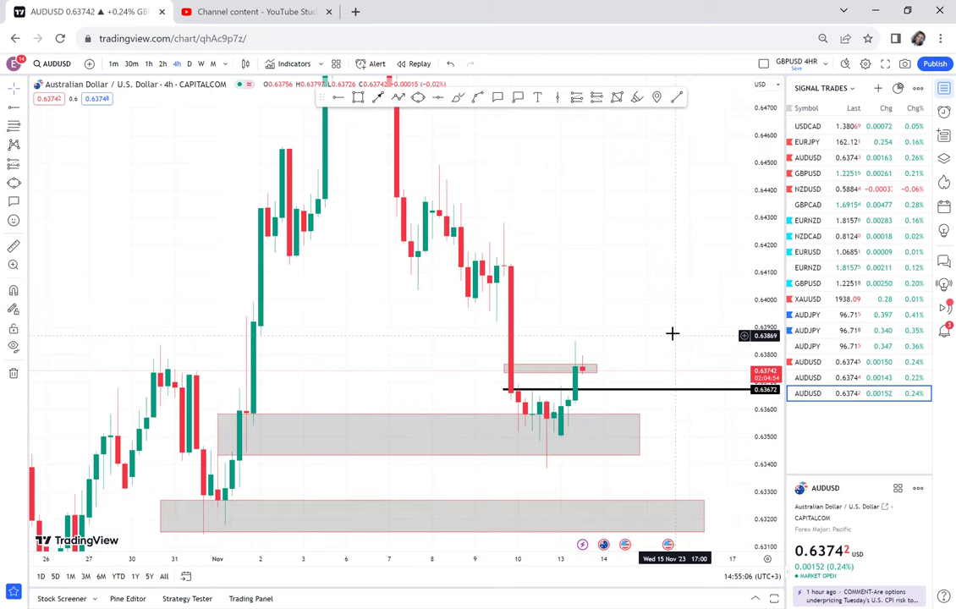
scroll(671, 333, "up", 1)
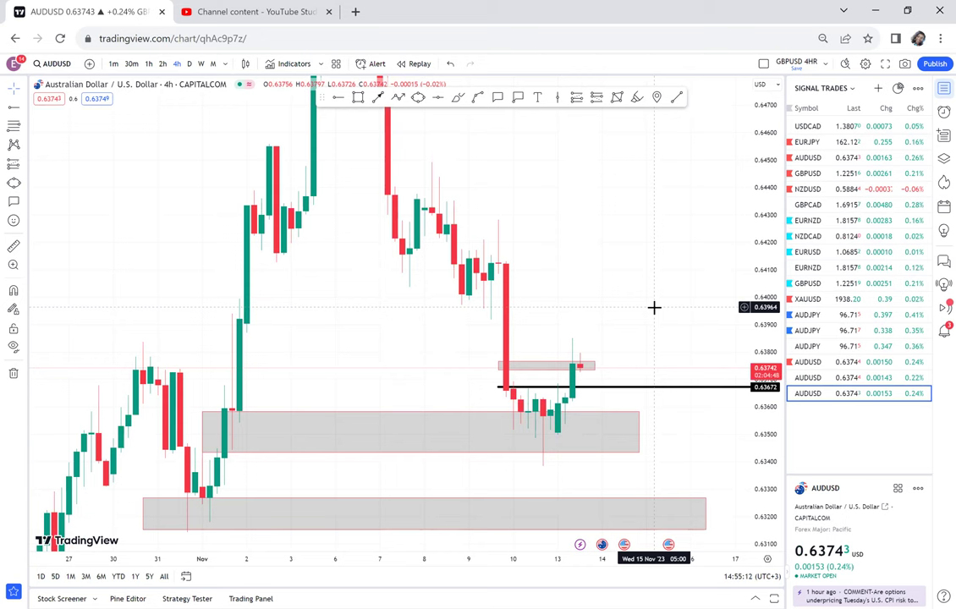
scroll(718, 286, "up", 2)
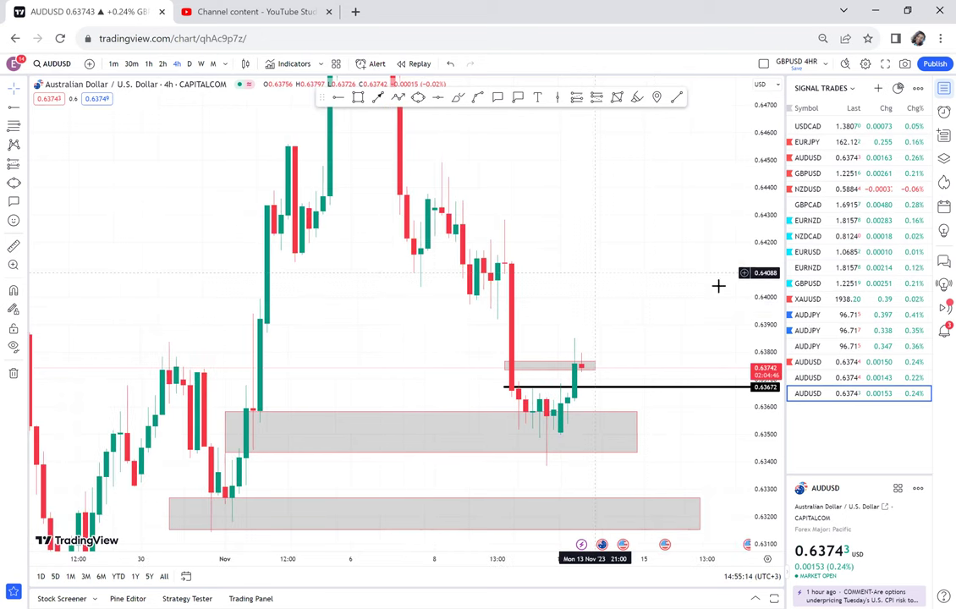
Open the FXCM AUDJPY chart and remove all of its drawings.
left_click(802, 316)
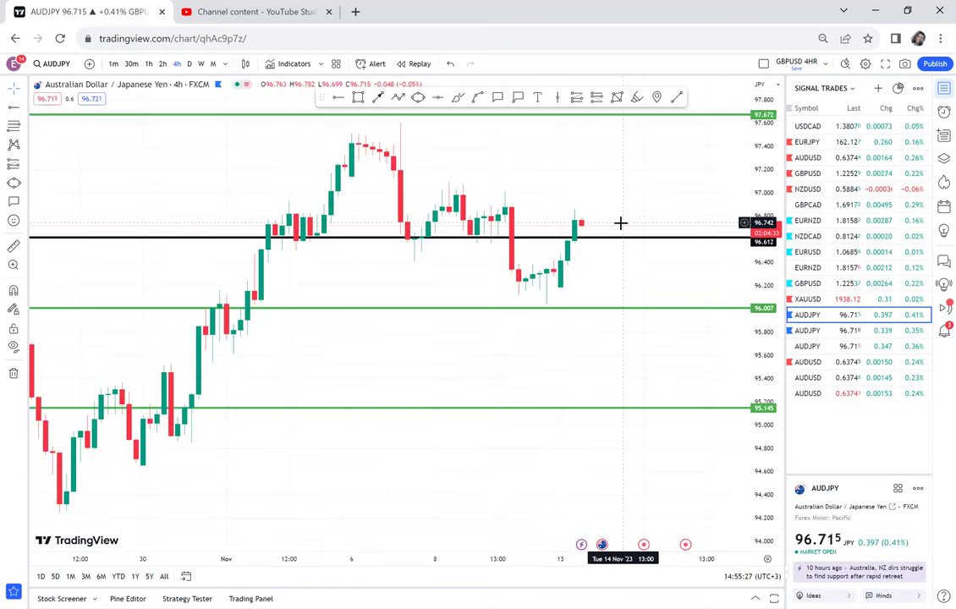
scroll(619, 222, "down", 3)
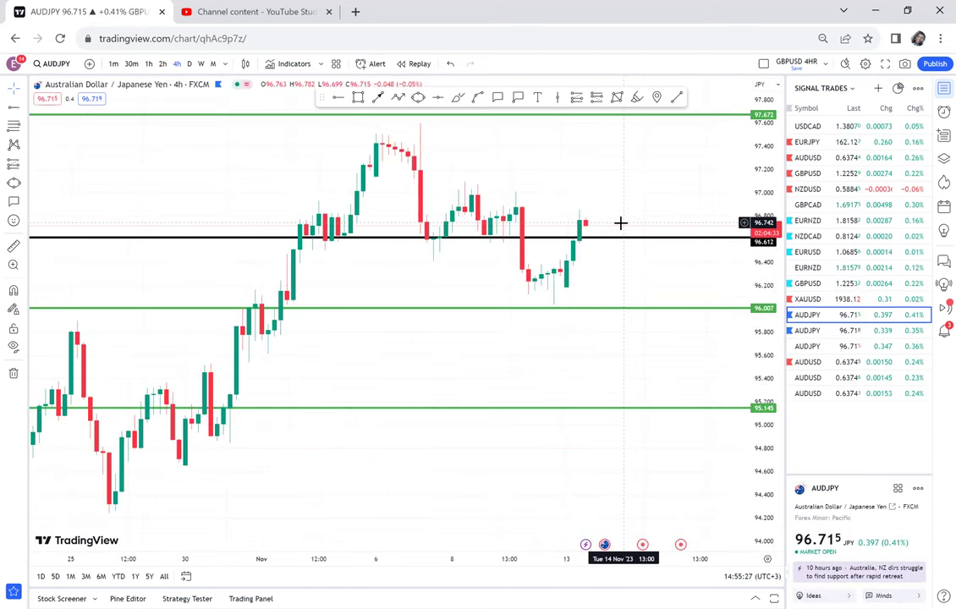
left_click(13, 373)
left_click(59, 372)
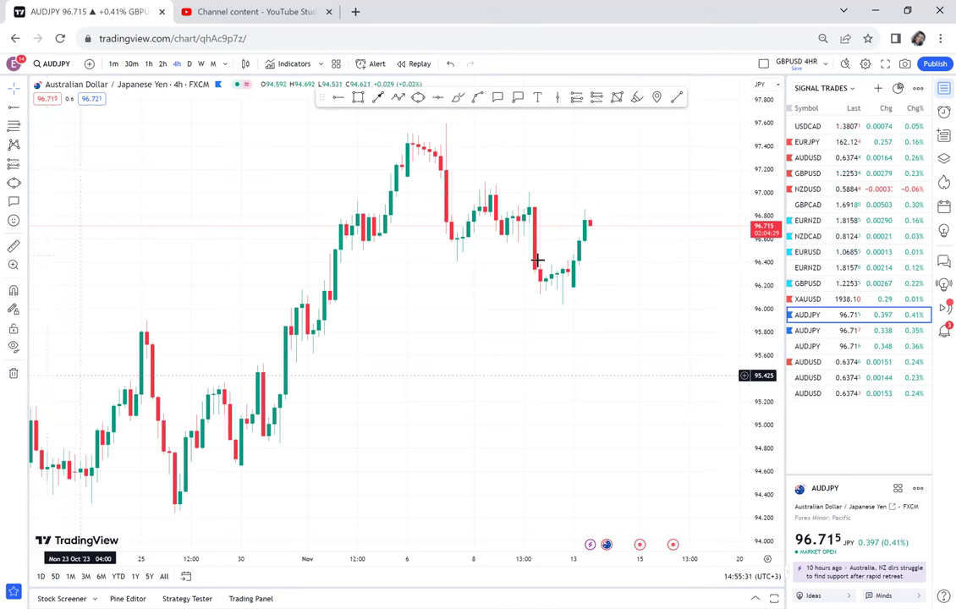
Draw a thin rectangle zone from 1 November to 15 November, between about 96.083 and 96.03, under the recent AUDJPY lows.
left_click(358, 96)
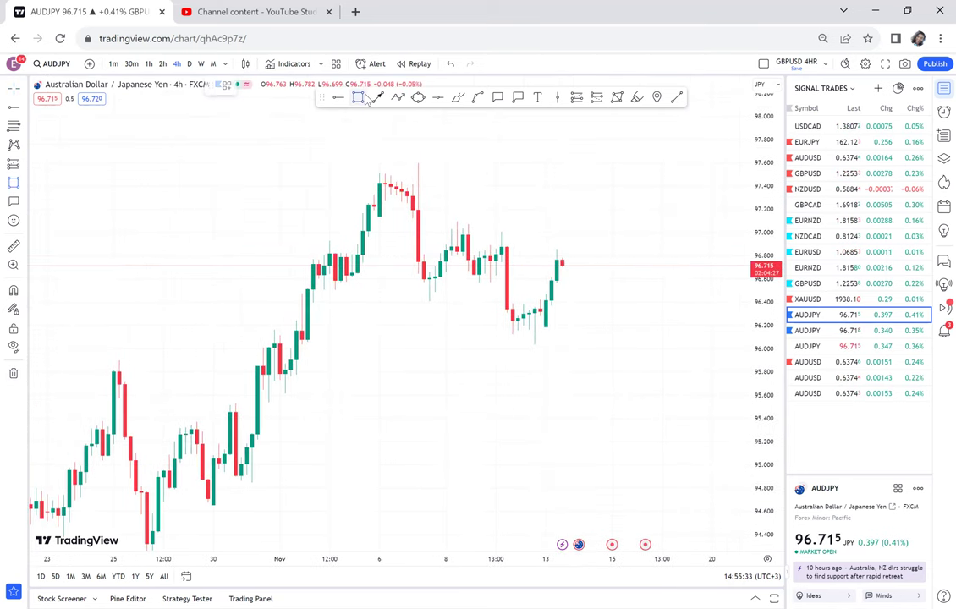
left_click(285, 339)
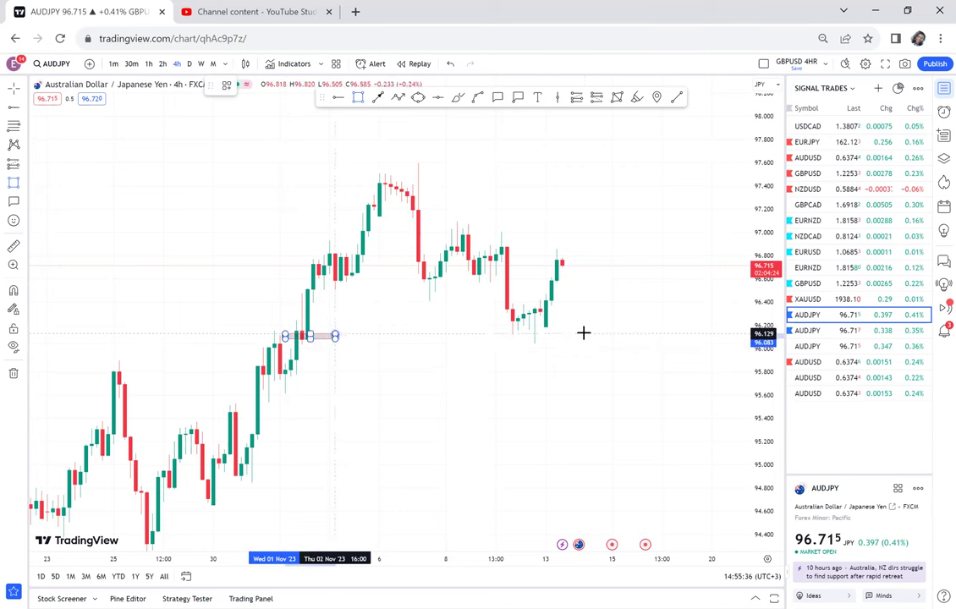
left_click(634, 343)
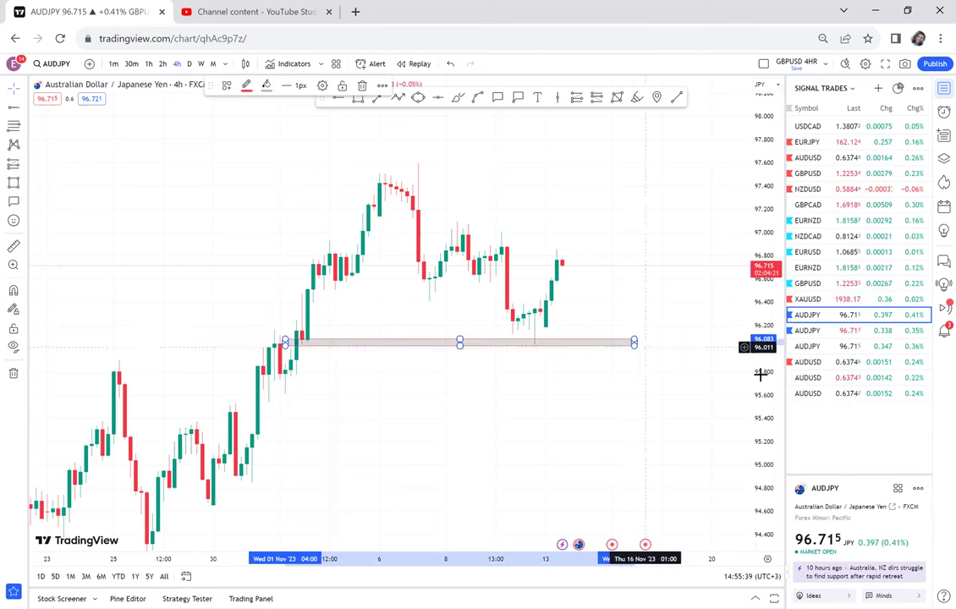
left_click_drag(764, 363, 679, 388)
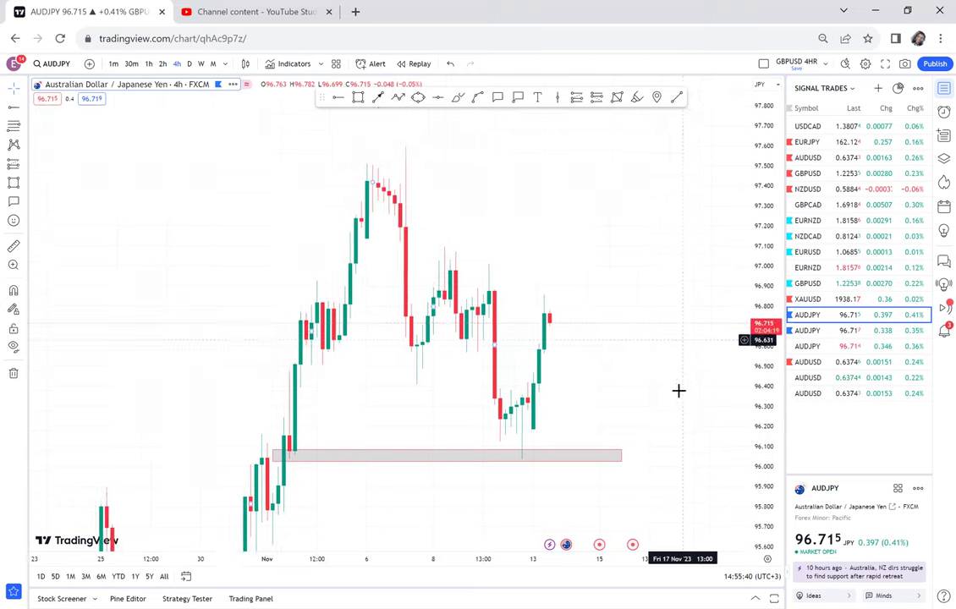
Place a horizontal line at about 97.595 on the AUDJPY swing high.
left_click(440, 101)
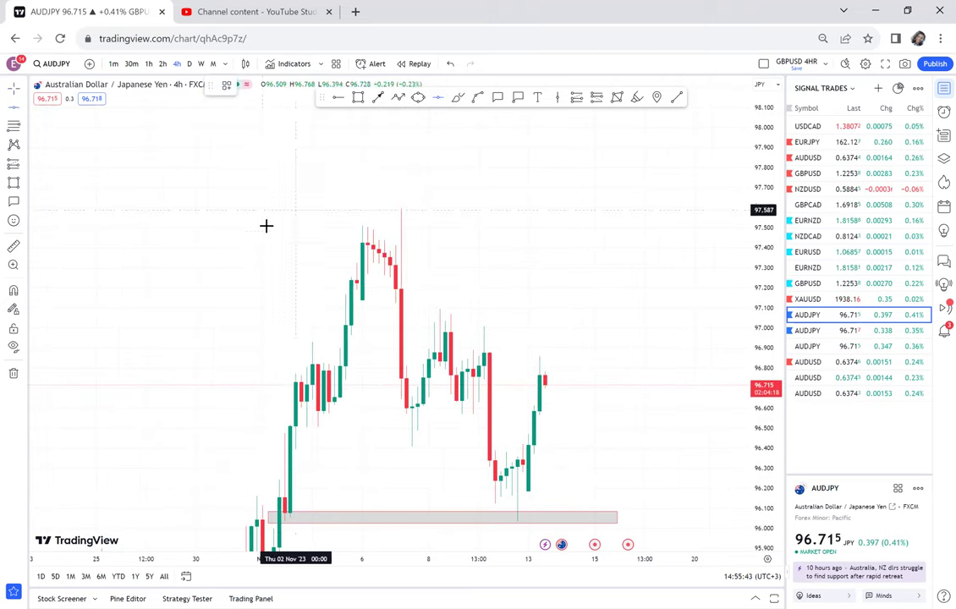
left_click(257, 208)
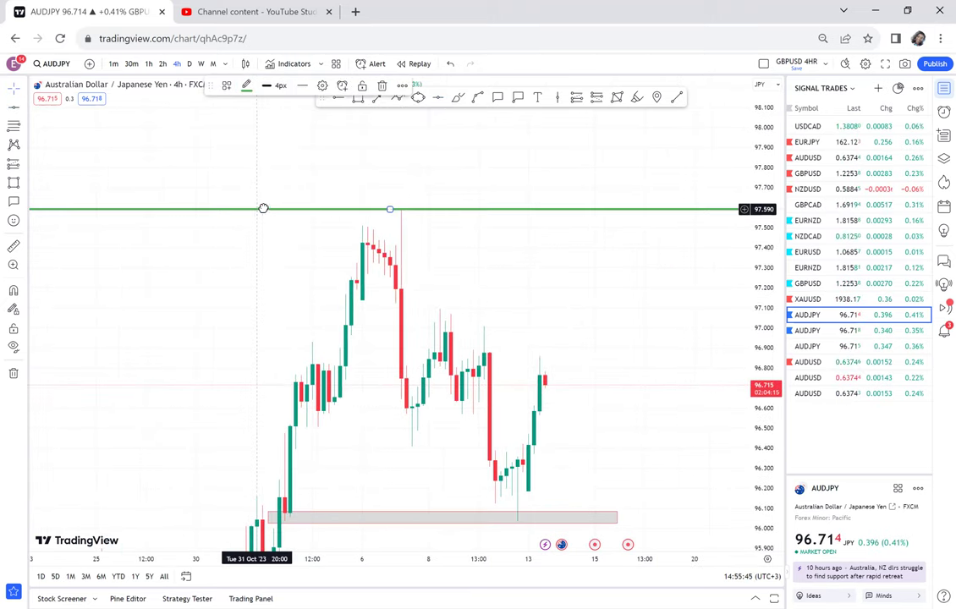
left_click(264, 215)
left_click_drag(252, 233, 239, 188)
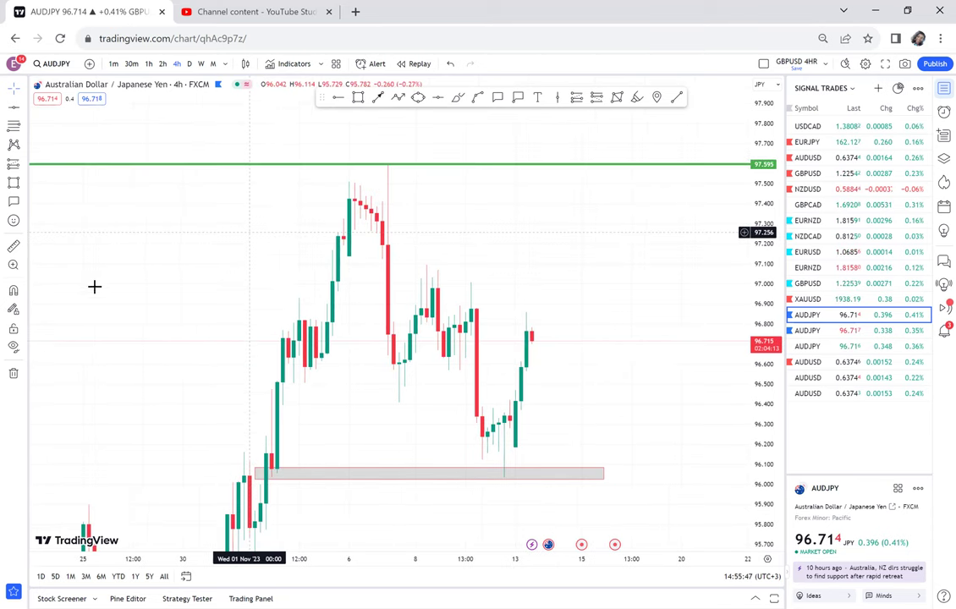
Measure from the grey zone up to the swing-high line and add a horizontal line near the midpoint, at about 96.822.
left_click(239, 478)
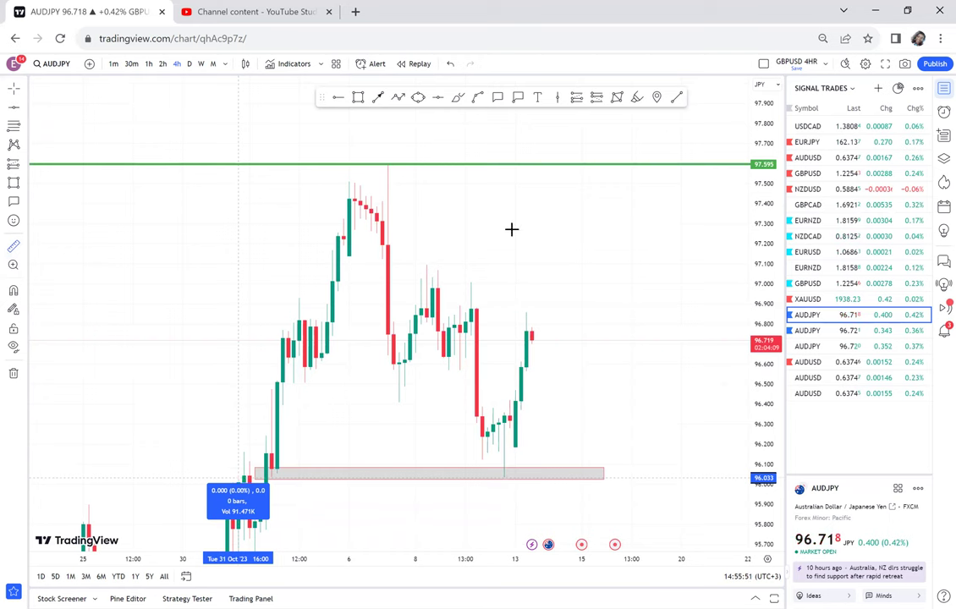
left_click(603, 166)
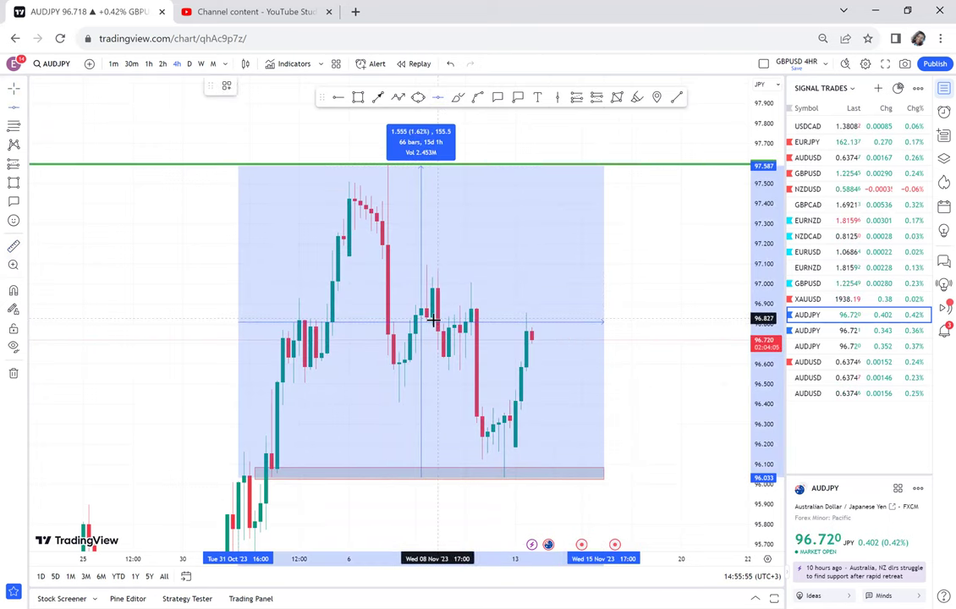
key("alt+h")
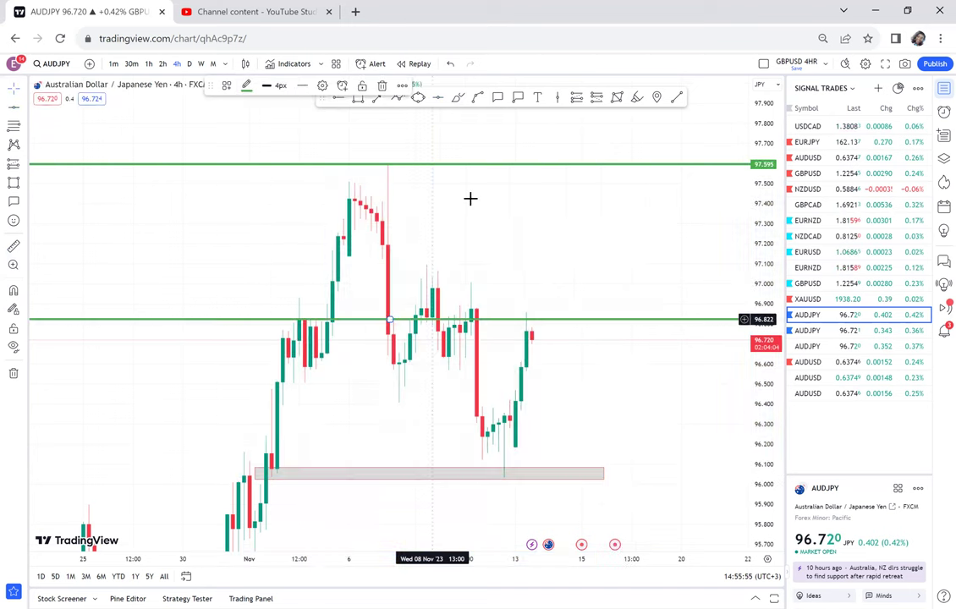
Draw an ellipse around the 8 November candles on the middle green line.
left_click(418, 98)
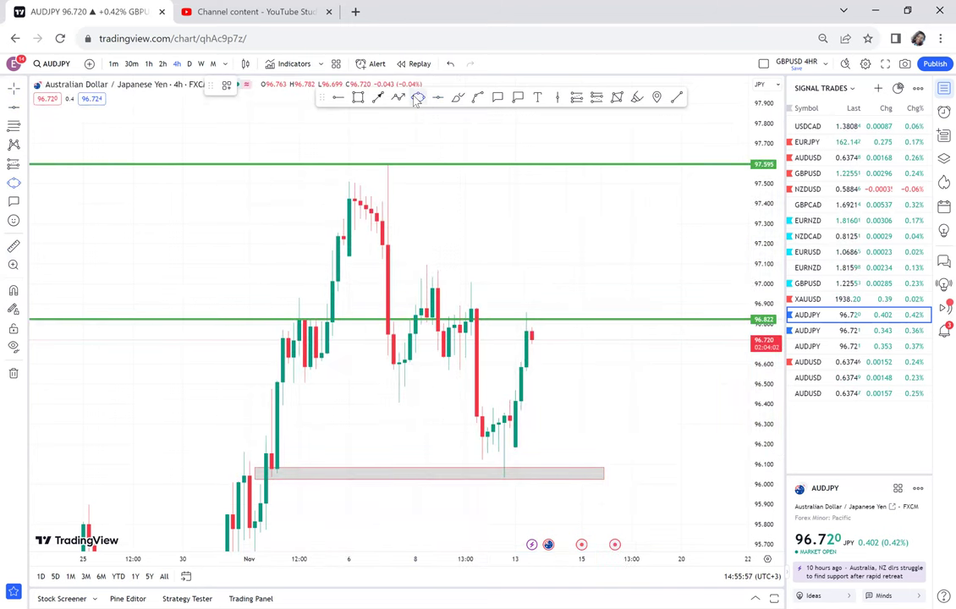
left_click_drag(410, 319, 448, 305)
left_click(460, 296)
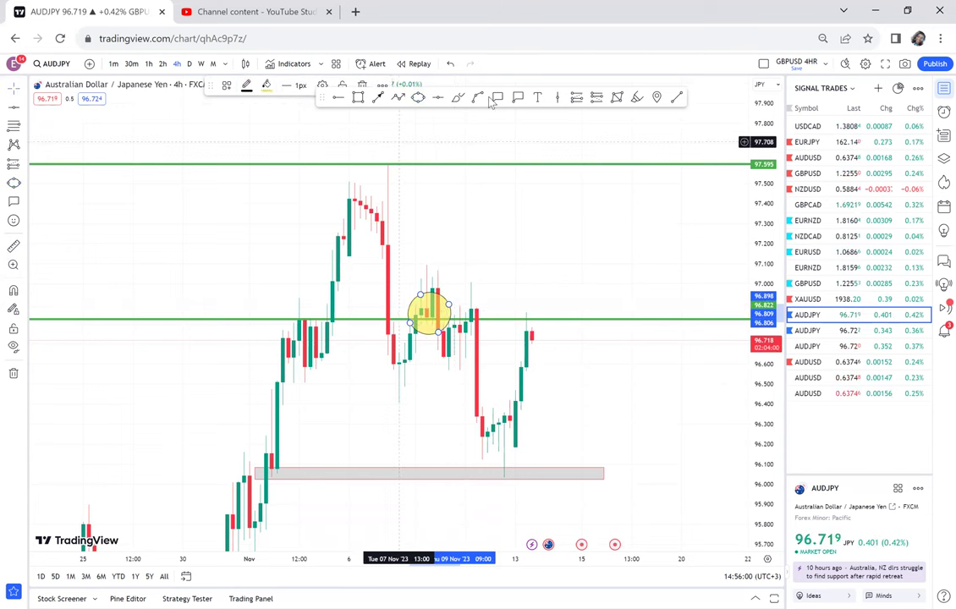
Add a callout reading "RBS" that points to the yellow ellipse.
left_click(474, 271)
type("RBS")
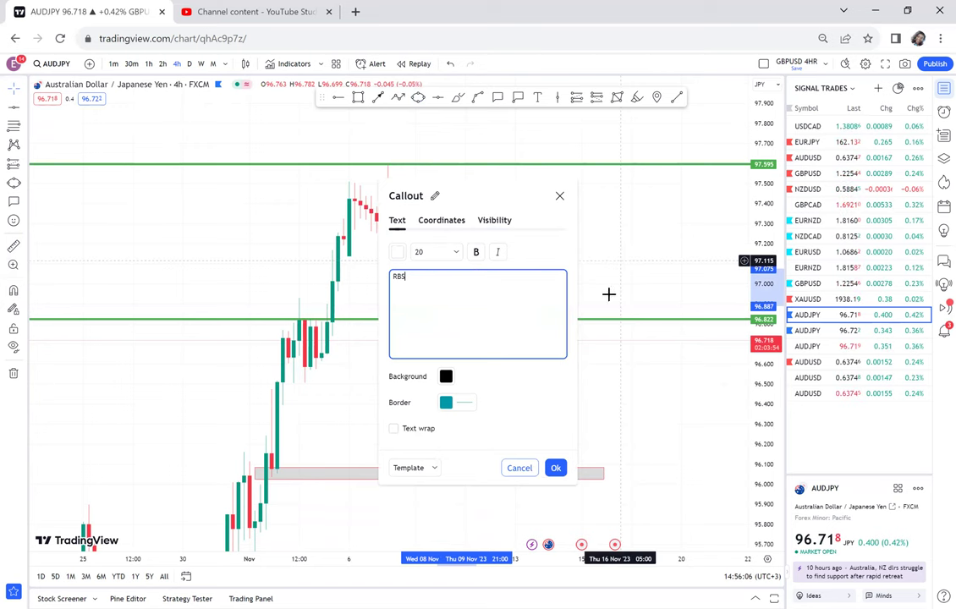
left_click(620, 353)
scroll(626, 315, "up", 1)
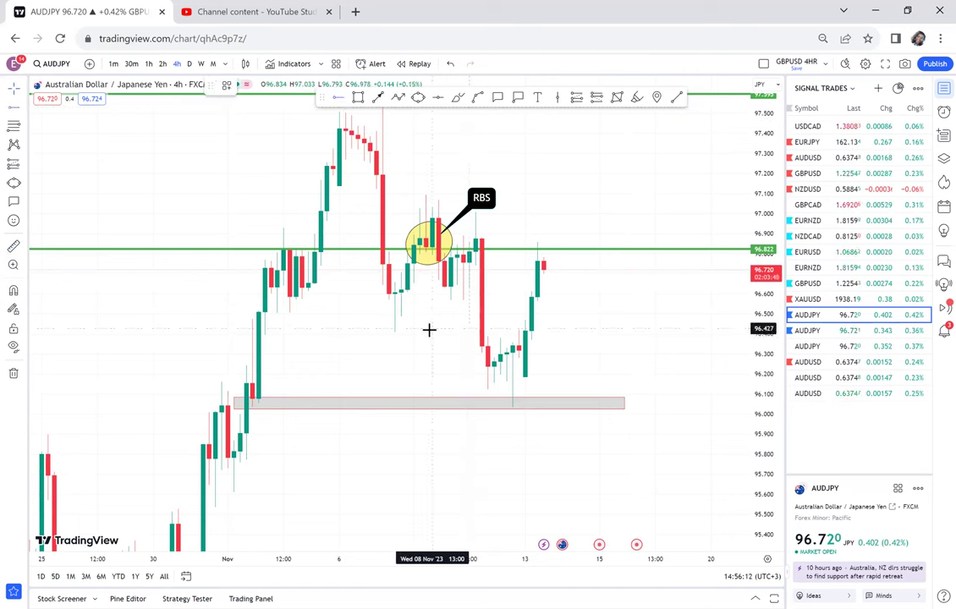
Add a horizontal ray at about 96.422 starting from 8 November, and measure from the 13 November candles up to the middle green line.
key("alt+j")
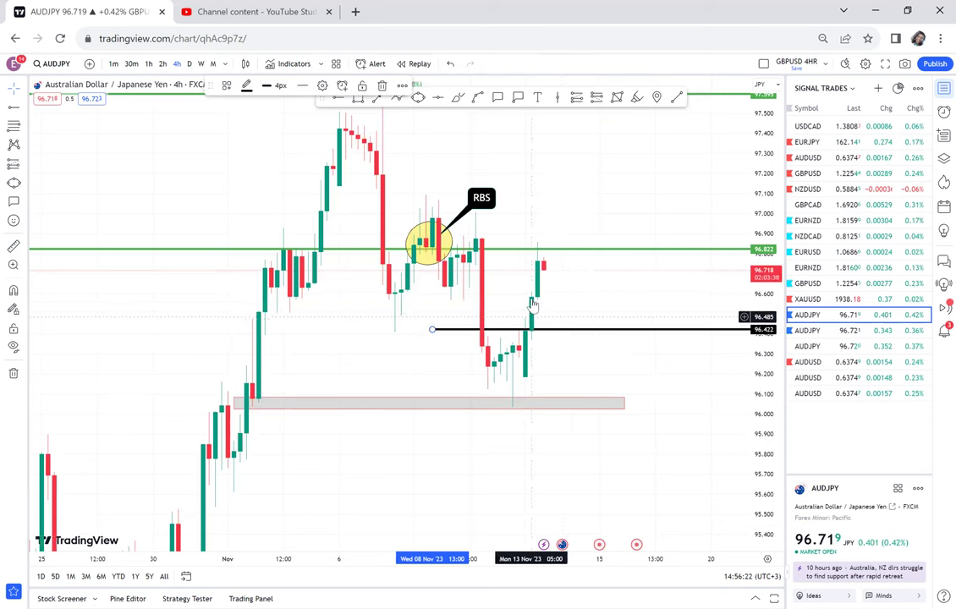
left_click(15, 247)
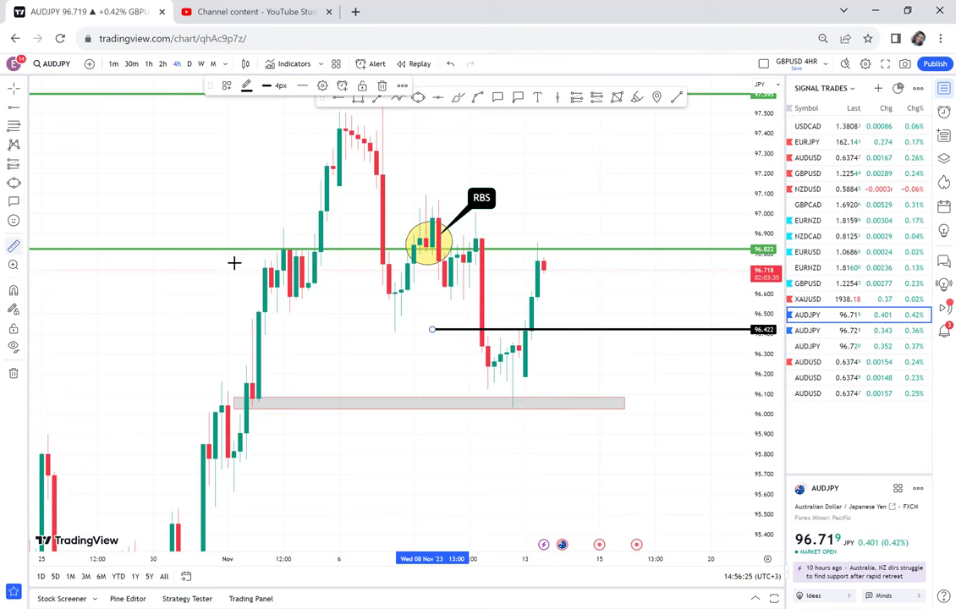
left_click(542, 298)
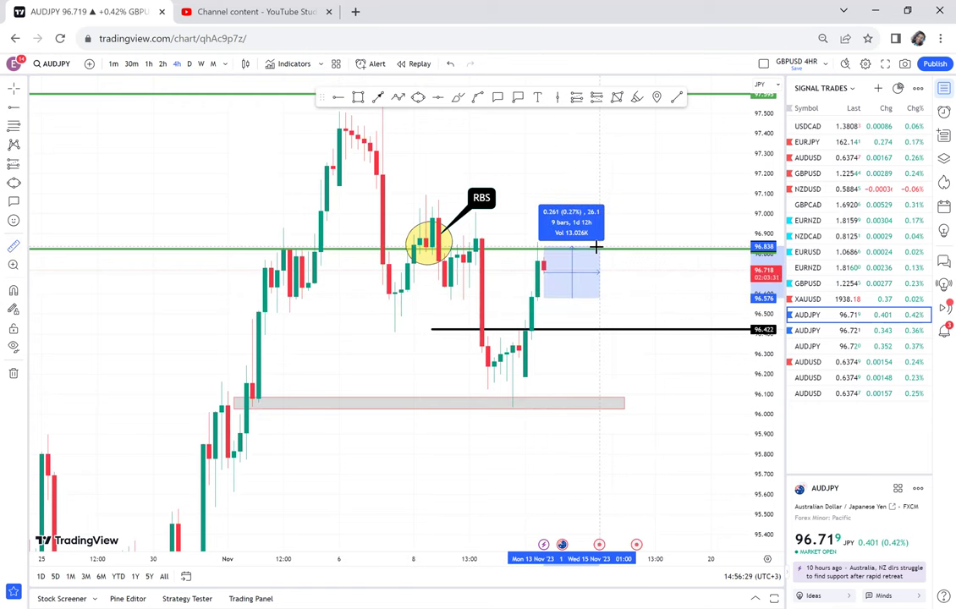
left_click(596, 247)
left_click(641, 235)
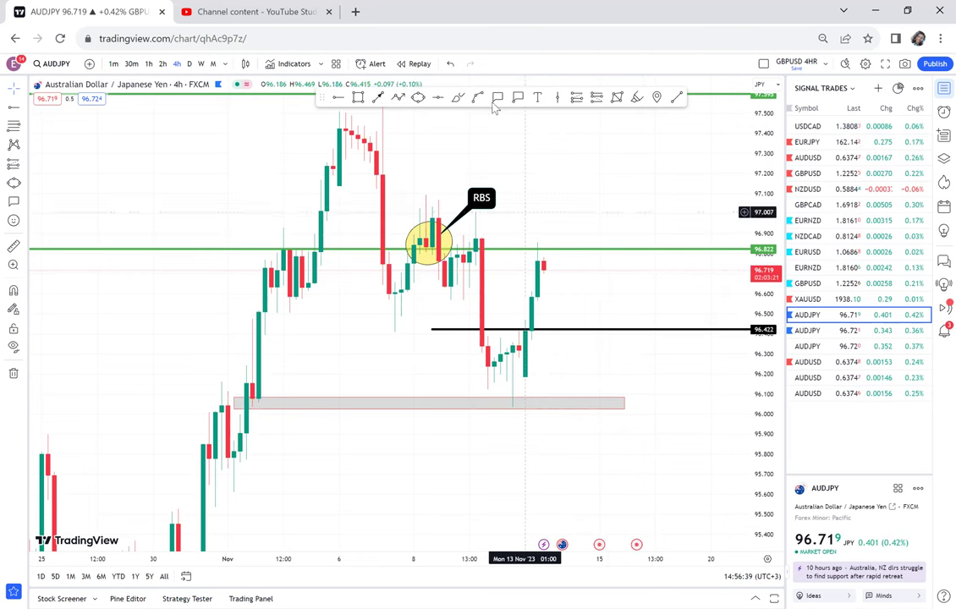
Draw ellipses around the two touches of the grey zone, at the 1–2 November candles and at the 10–13 November low.
left_click(418, 98)
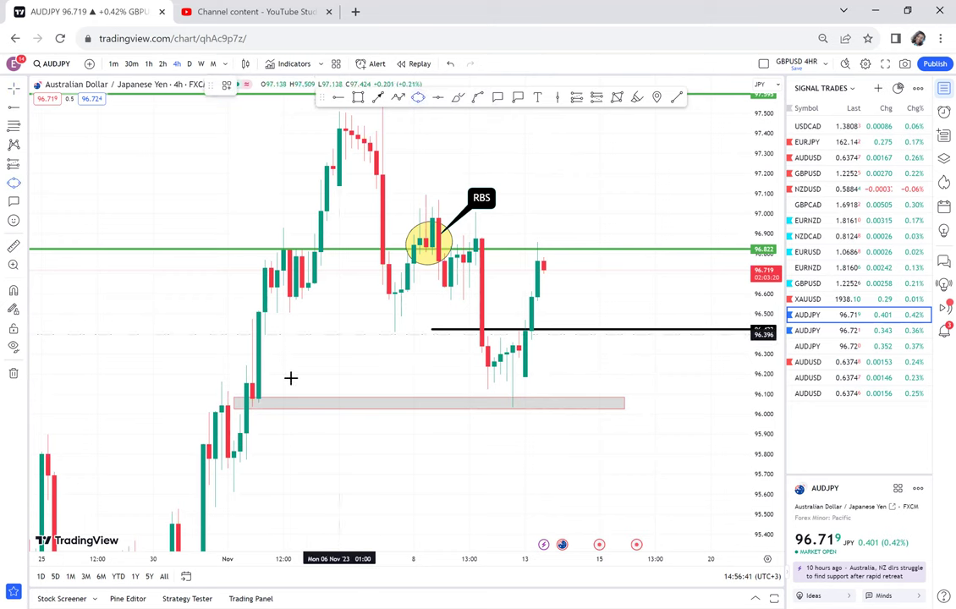
left_click(240, 401)
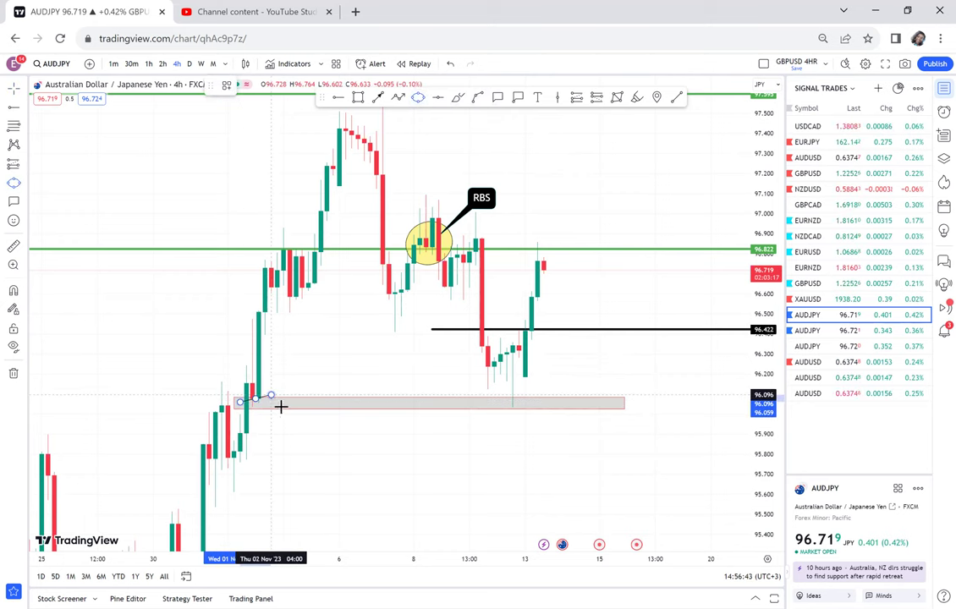
left_click(282, 407)
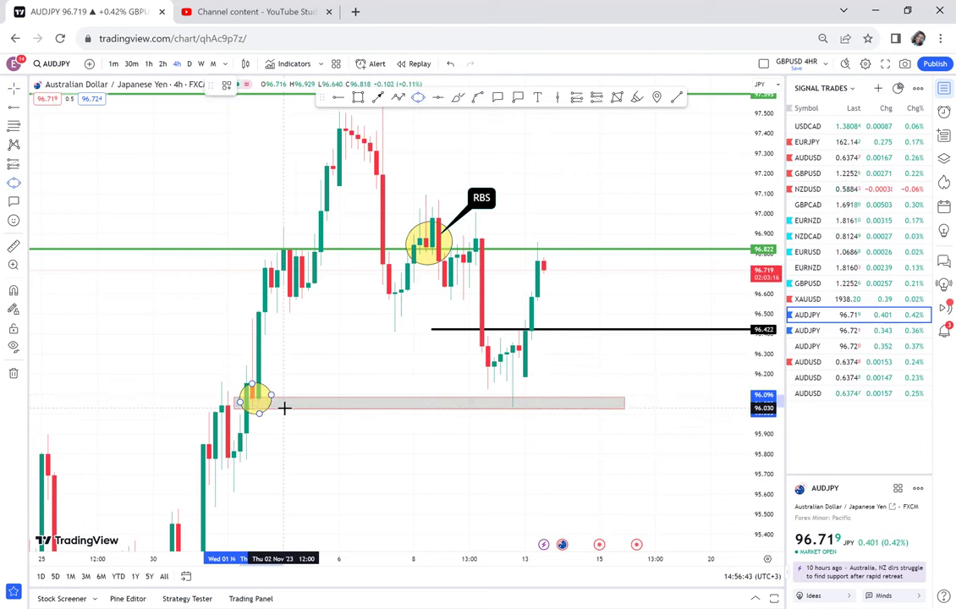
left_click(418, 97)
left_click(494, 409)
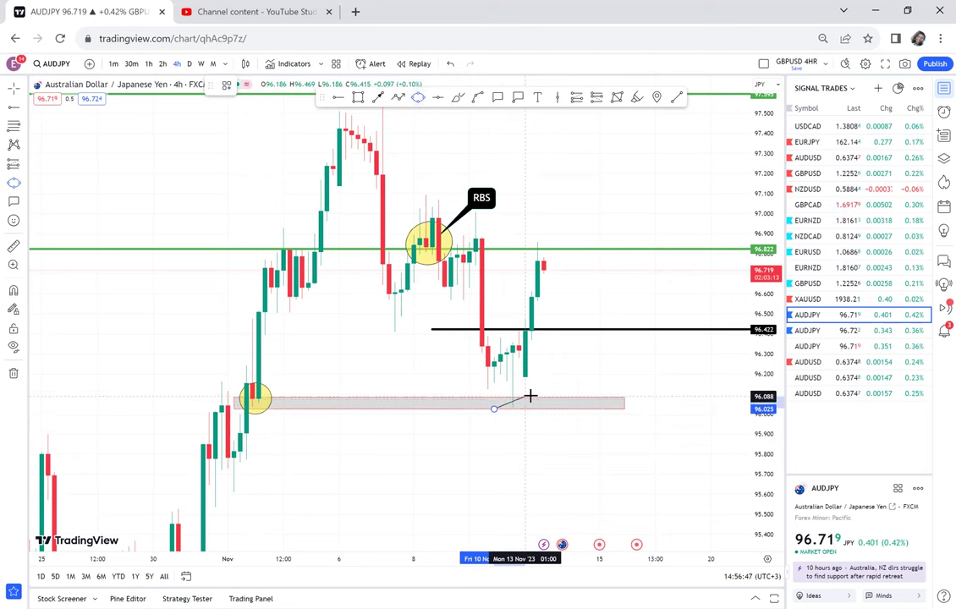
left_click(531, 396)
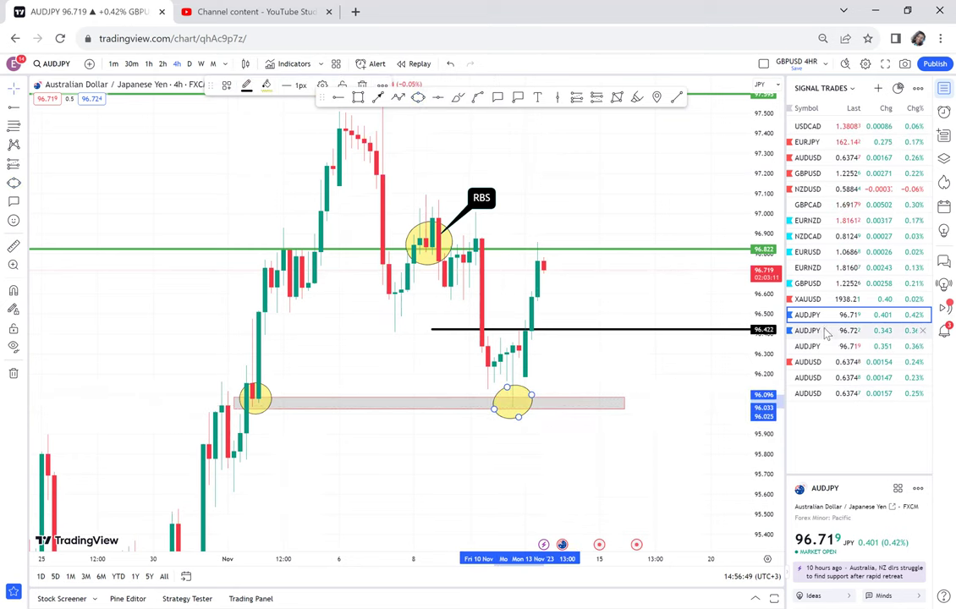
Switch to the OANDA AUDJPY chart and remove its existing drawings.
left_click(827, 331)
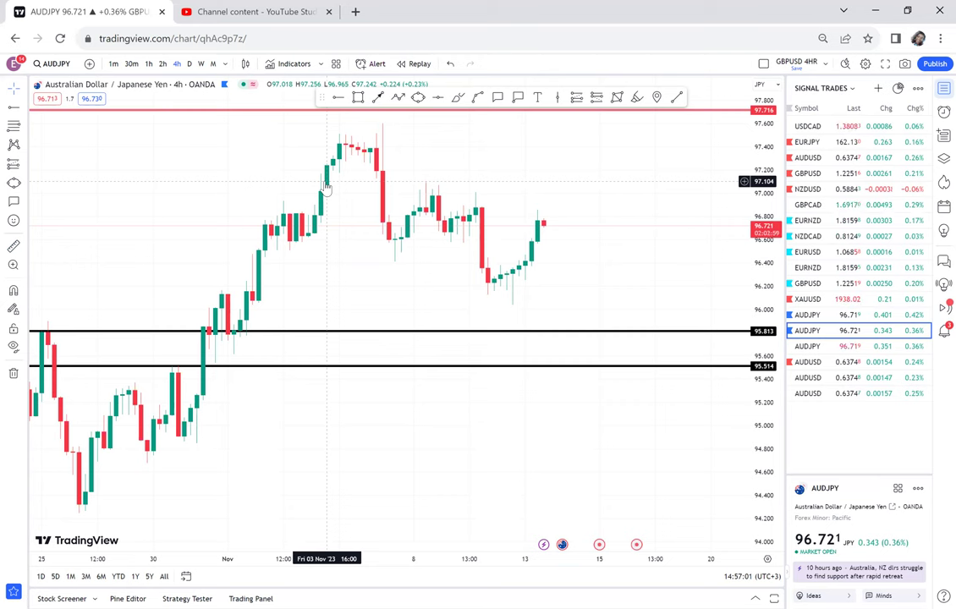
left_click(12, 373)
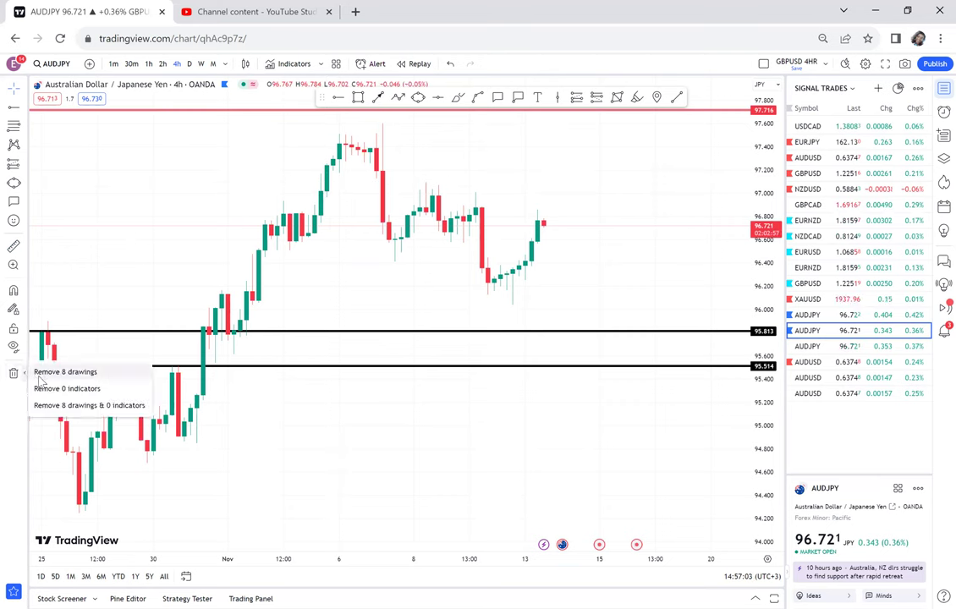
left_click(39, 376)
Draw a thin rectangle at about 96.044–96.071 from 1 to 14 November, and a horizontal line on the swing high at about 97.599.
left_click(358, 98)
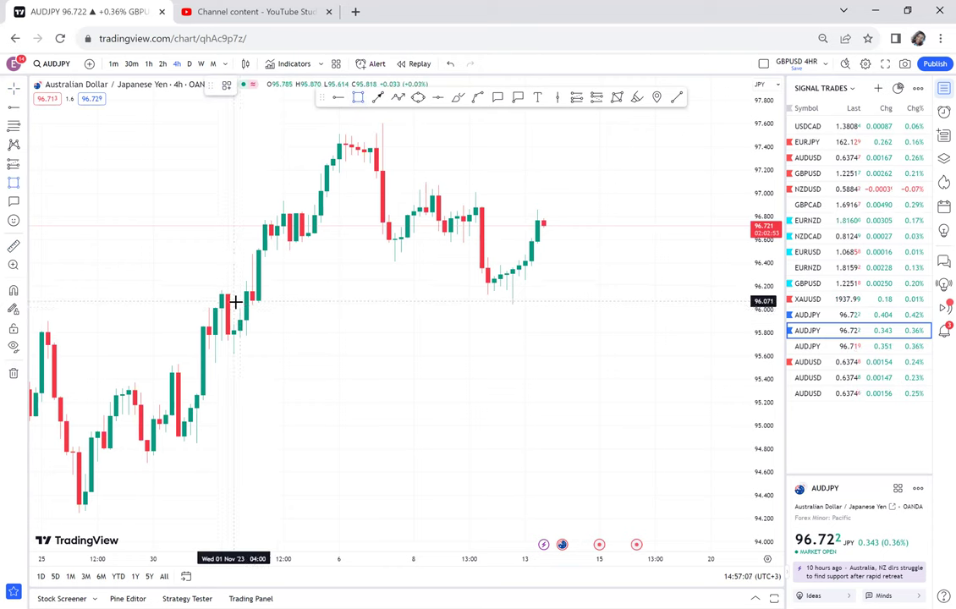
mouse_move(235, 301)
left_mouse_down()
mouse_move(512, 281)
mouse_move(575, 302)
left_mouse_up()
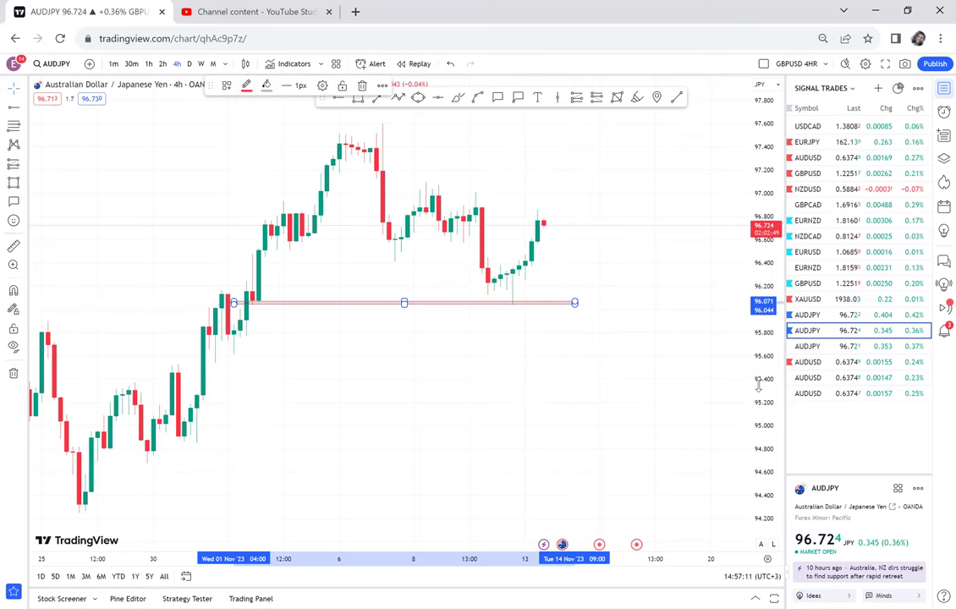
left_click(669, 199)
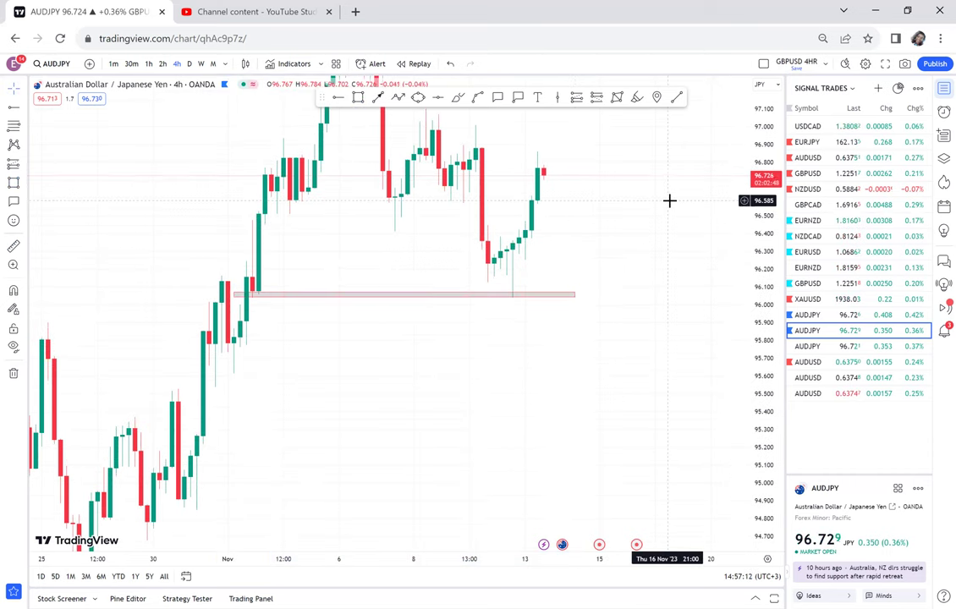
left_click(436, 98)
left_click(302, 163)
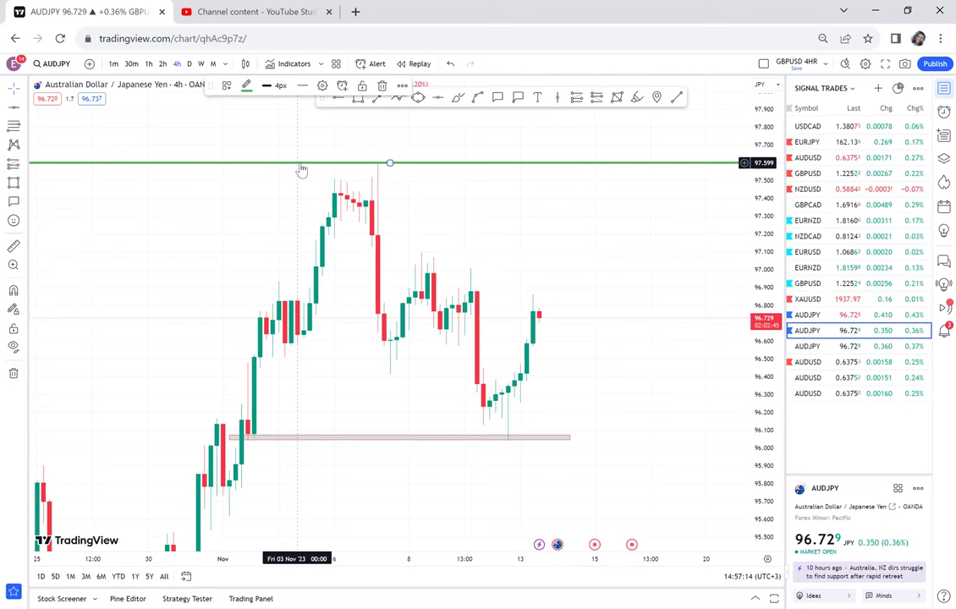
Measure from the OANDA support rectangle up to the swing-high line and add a horizontal line near the midpoint, at about 96.808.
left_click(14, 246)
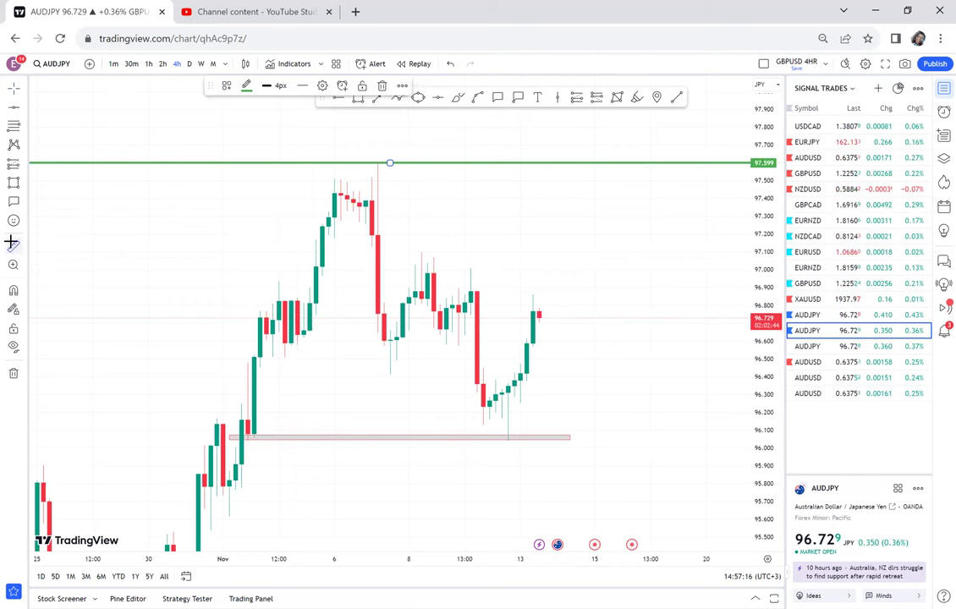
left_click(229, 438)
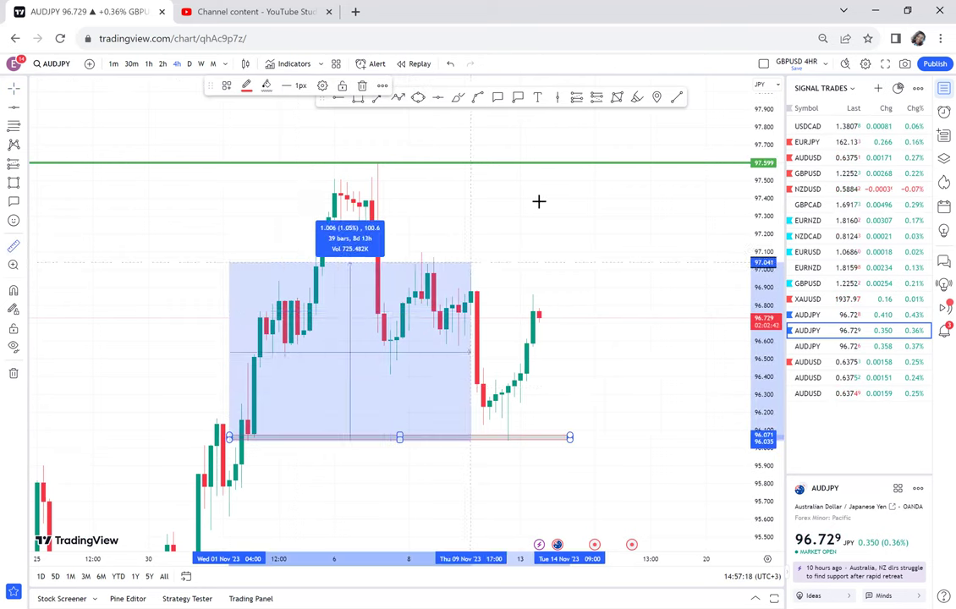
left_click(570, 161)
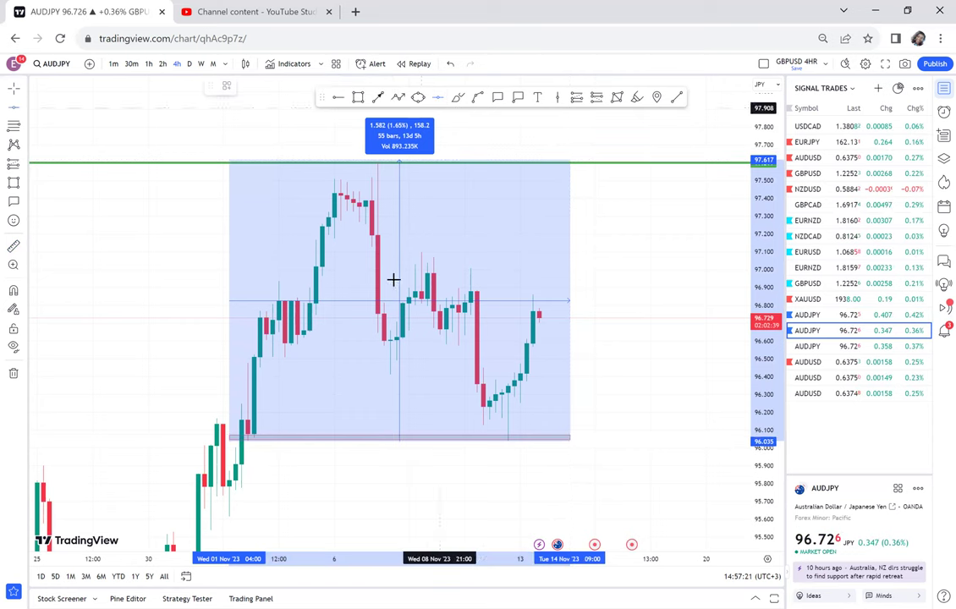
left_click(377, 303)
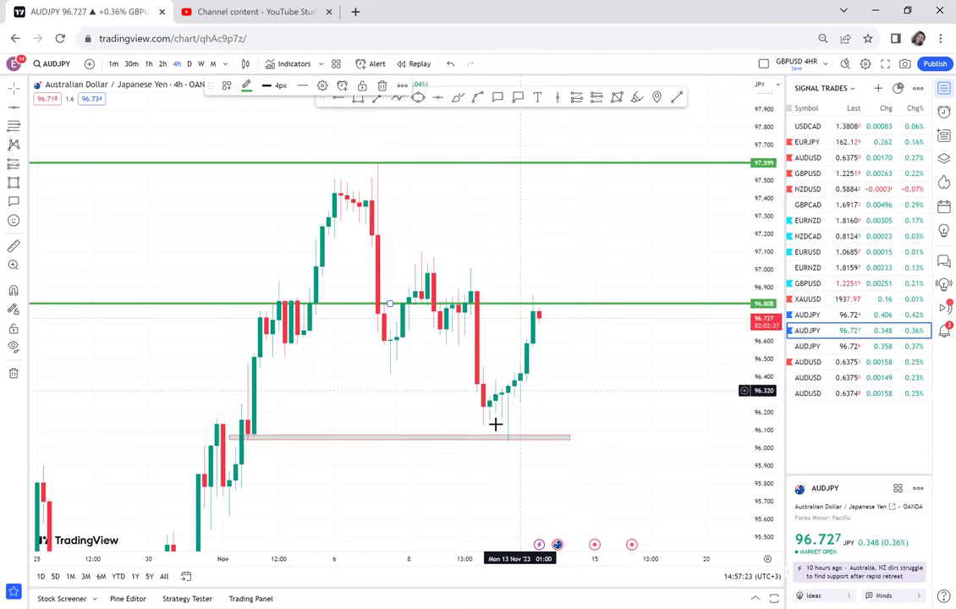
Compare the candles near the support zone on the OANDA and FXCM AUDJPY charts, ending on OANDA.
scroll(537, 381, "up", 2)
left_click_drag(634, 313, 754, 338)
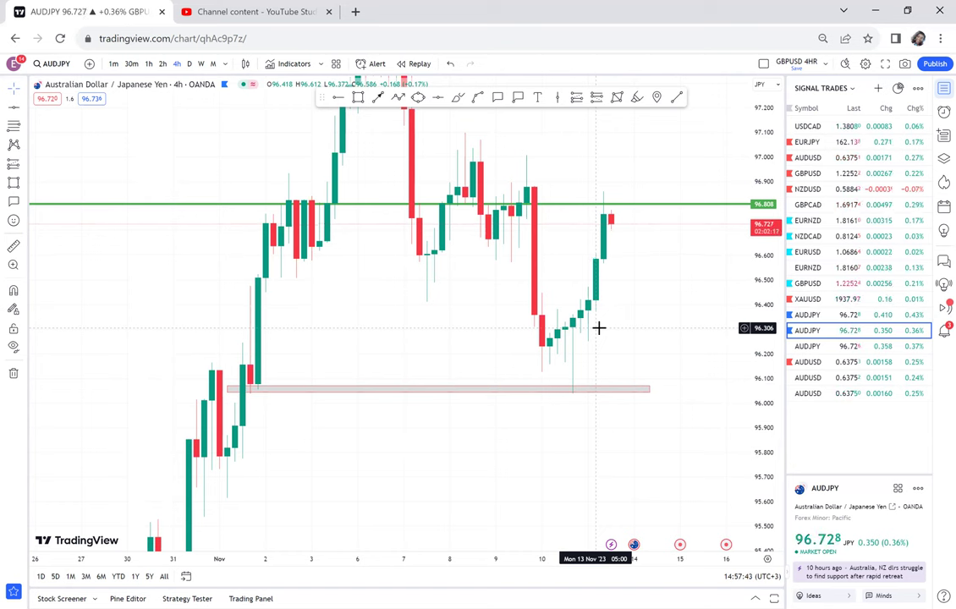
left_click(824, 319)
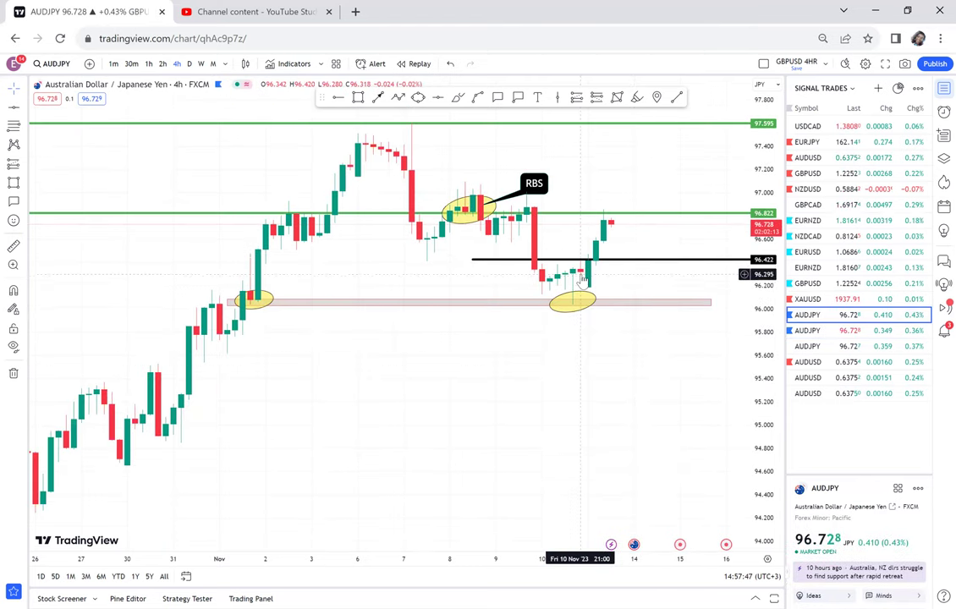
scroll(743, 256, "up", 2)
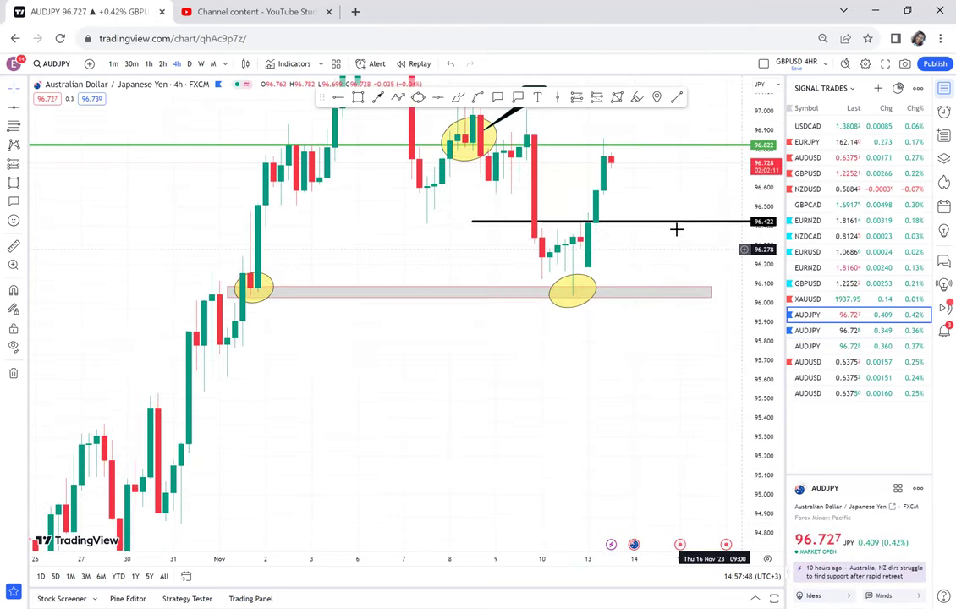
left_click_drag(675, 256, 681, 342)
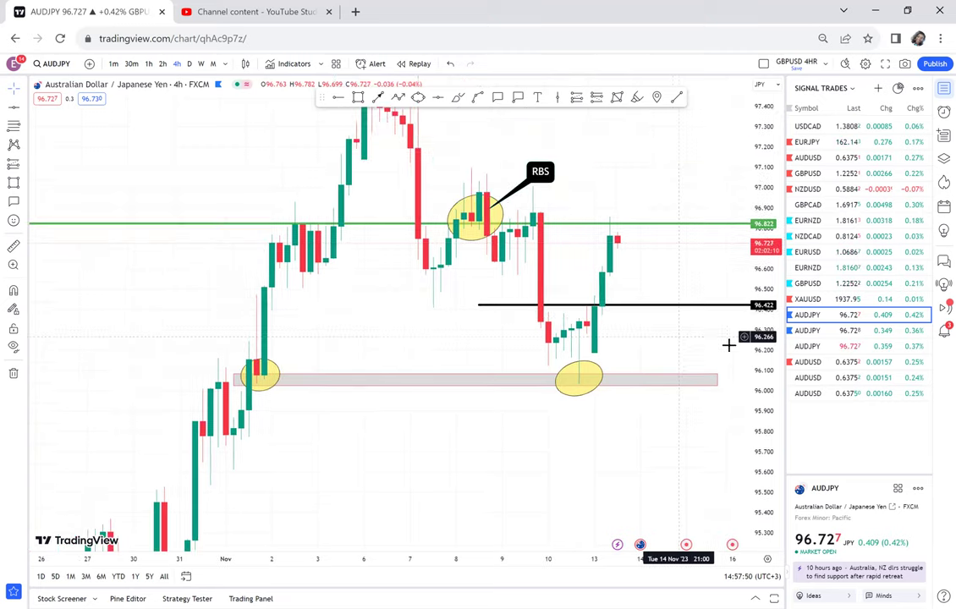
left_click(846, 332)
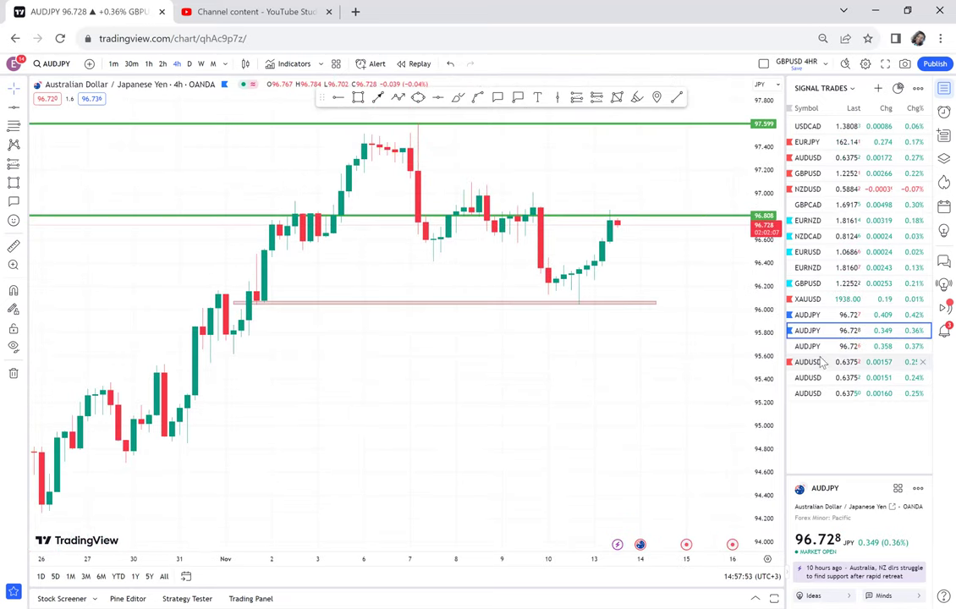
Switch to the PEPPERSTONE AUDJPY chart and remove its existing drawings.
key("Down")
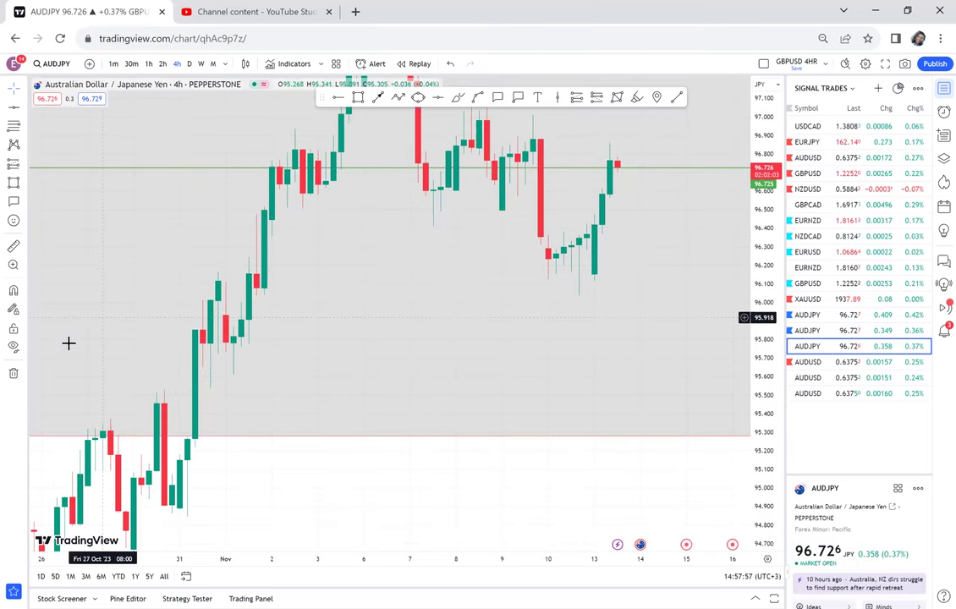
left_click(14, 374)
left_click(56, 331)
Draw a thin support rectangle from 1 November with its upper edge at about 96.065, and a horizontal swing-high line at about 97.576.
left_click_drag(316, 315, 309, 420)
left_click(358, 97)
left_click(227, 383)
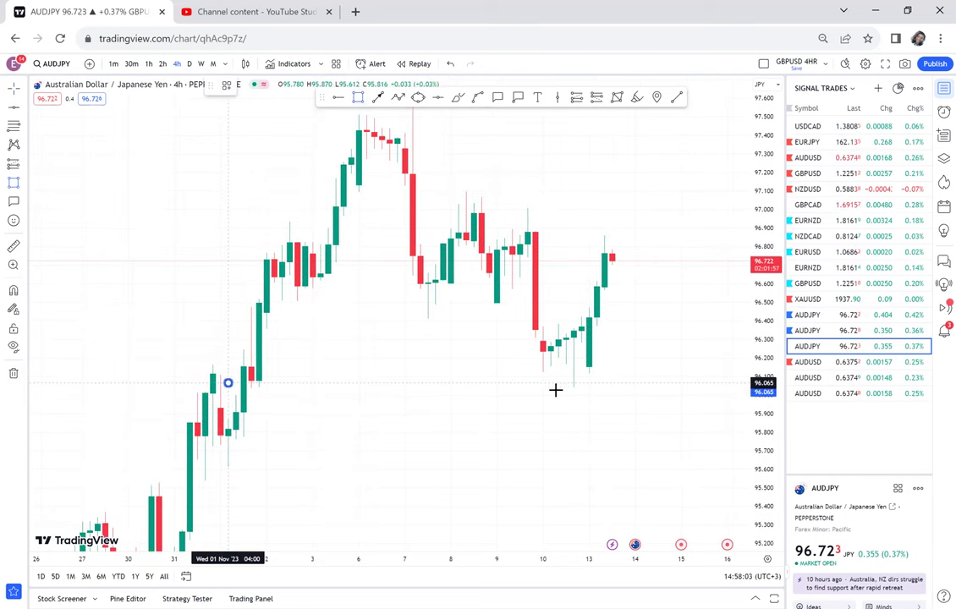
left_click(620, 386)
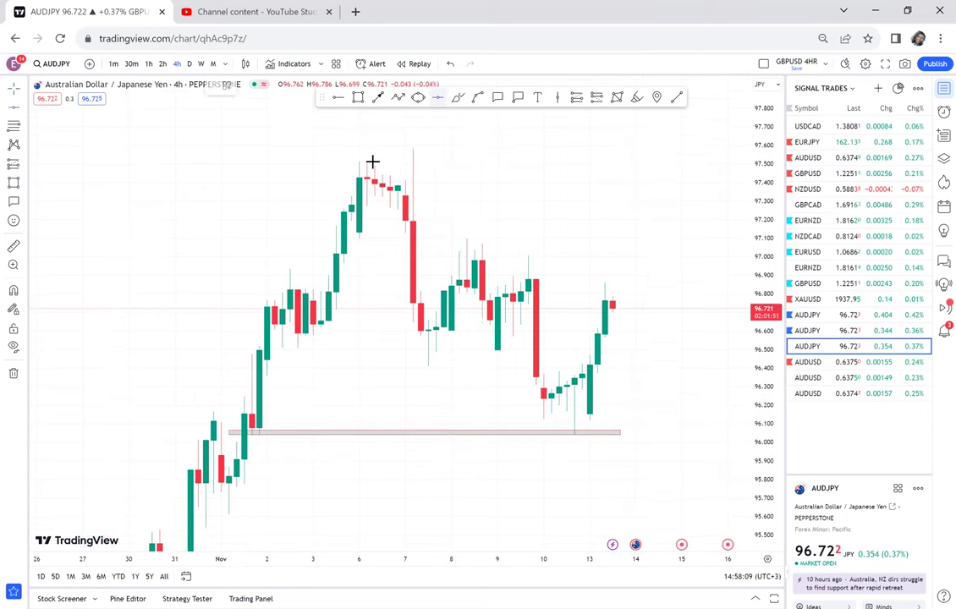
left_click(344, 150)
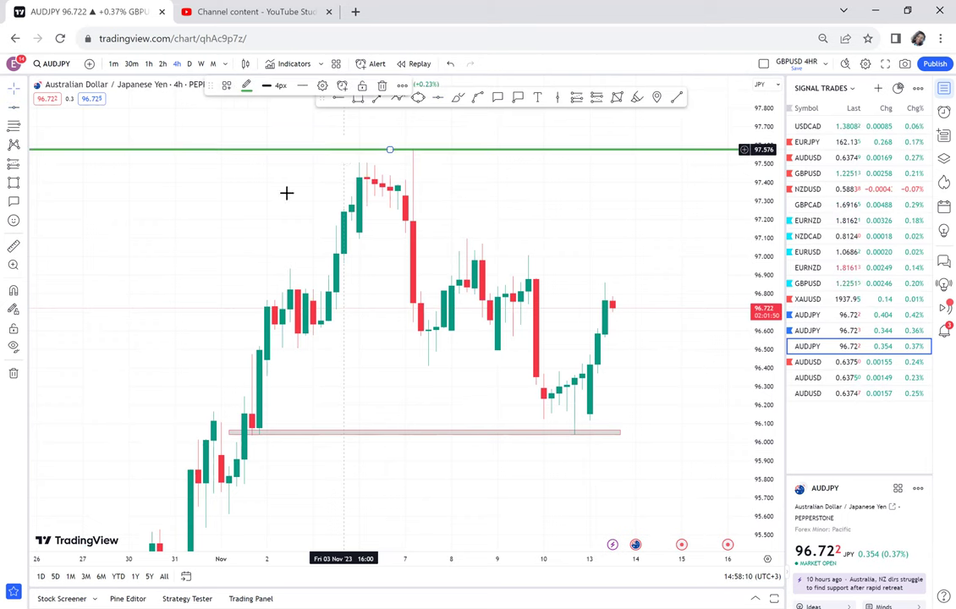
Measure from the PEPPERSTONE support rectangle up to the swing-high line and add a horizontal line near the midpoint, at about 96.788.
left_click(14, 247)
left_click(228, 440)
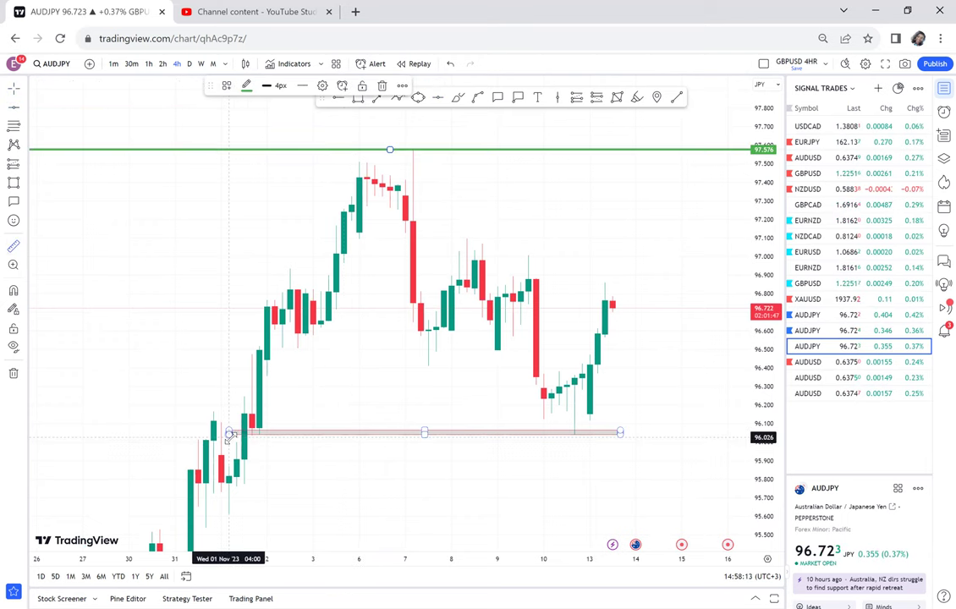
left_click(636, 150)
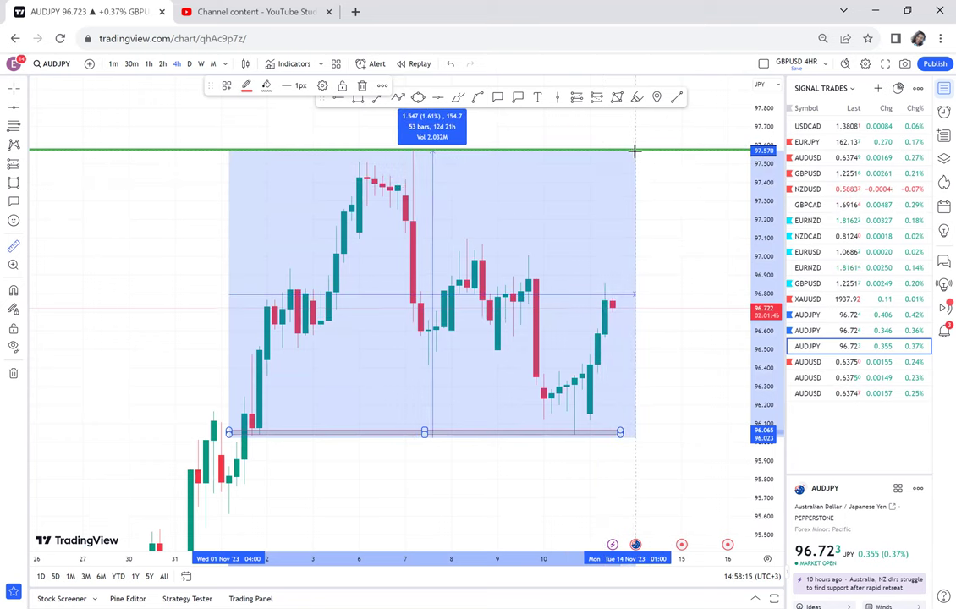
left_click(438, 98)
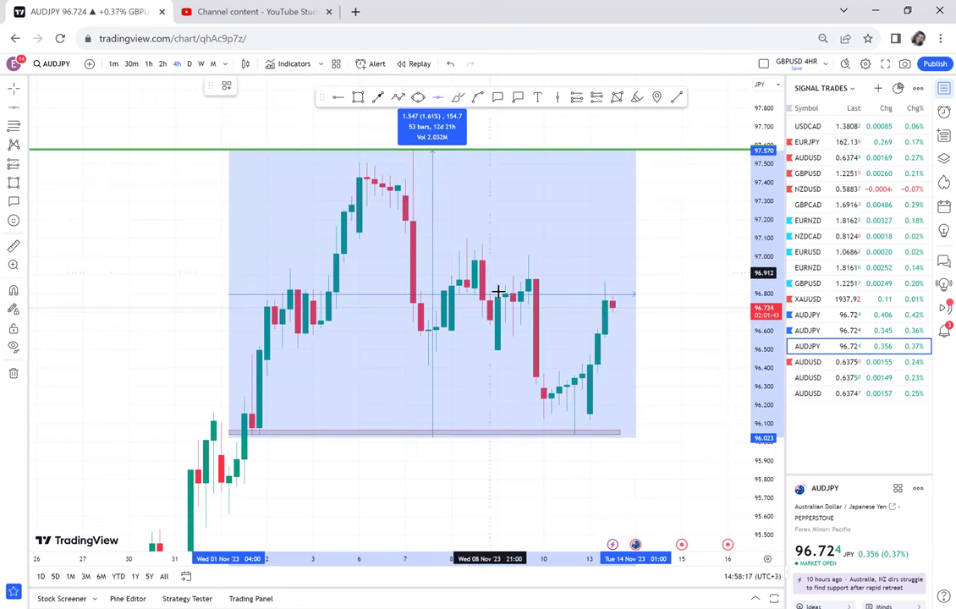
left_click(390, 295)
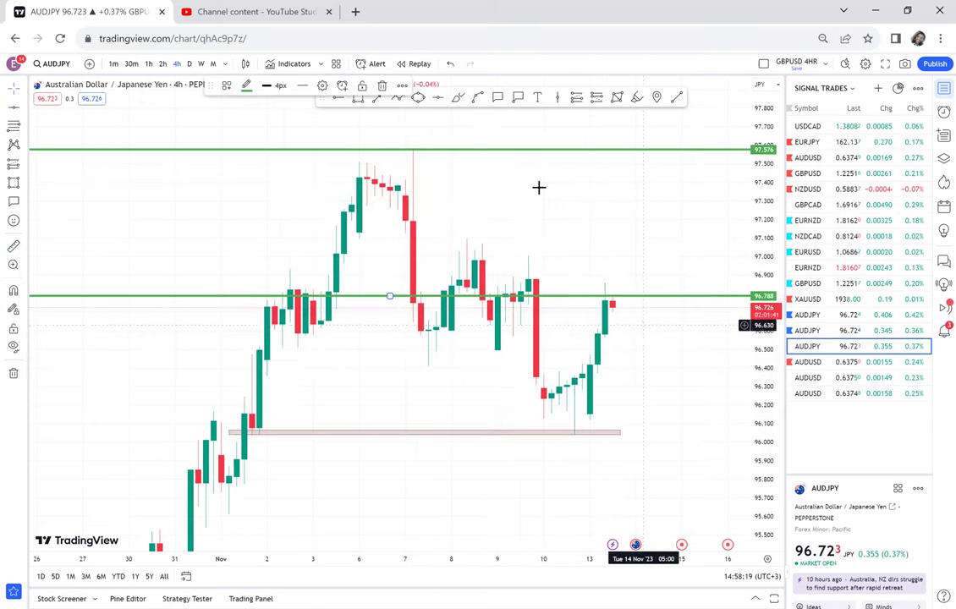
Examine the 13 November candles on the PEPPERSTONE chart and compare them with the annotated FXCM chart.
scroll(596, 283, "up", 2)
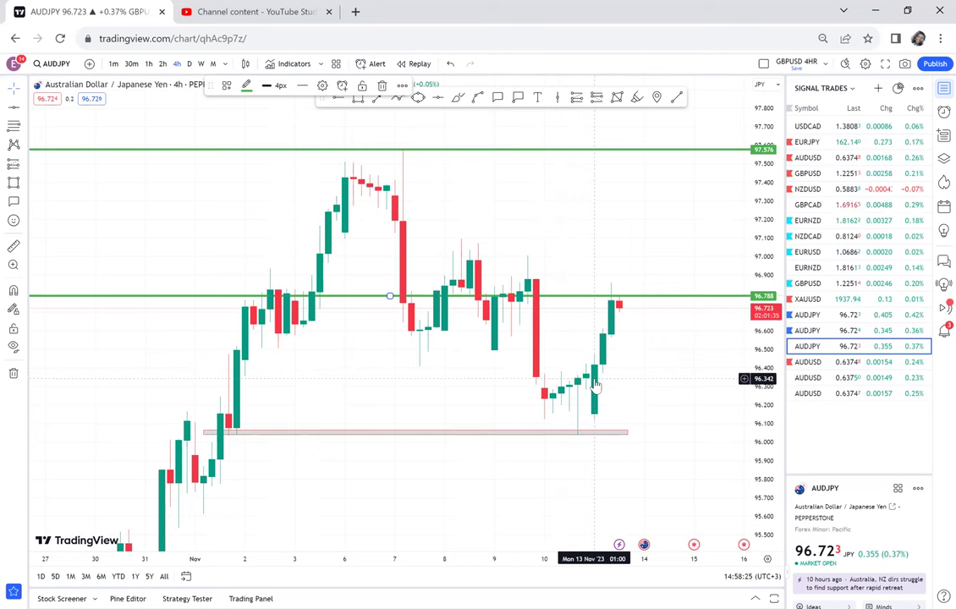
left_click(827, 320)
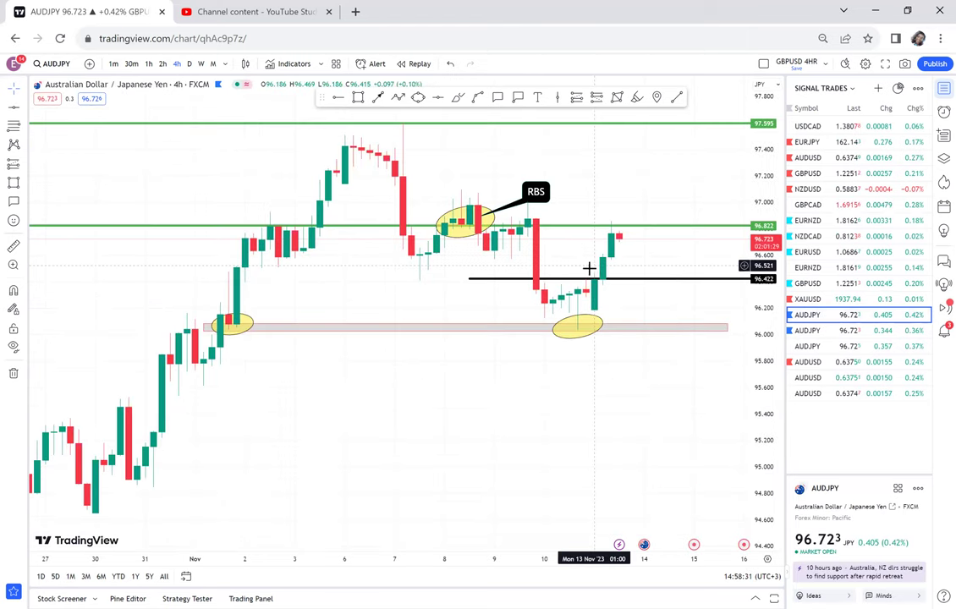
left_click_drag(614, 316, 594, 381)
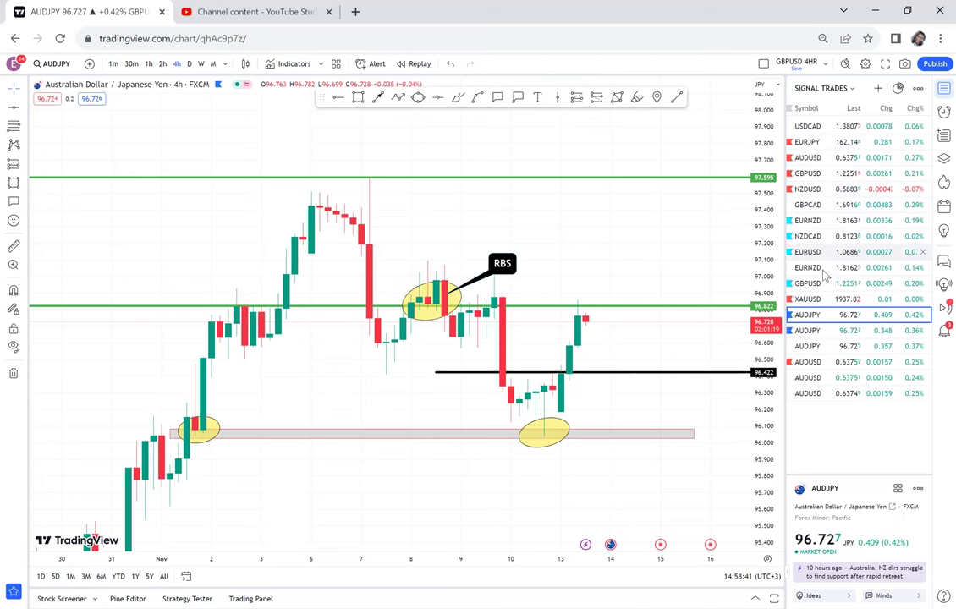
Switch to the OANDA AUDUSD chart and inspect the price action around its existing support rectangle.
left_click(835, 362)
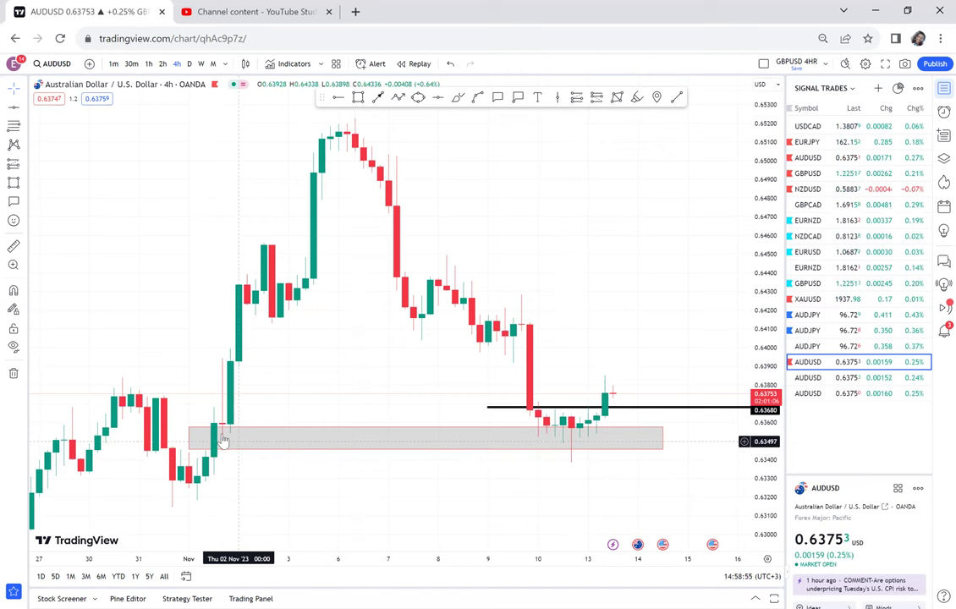
mouse_move(448, 518)
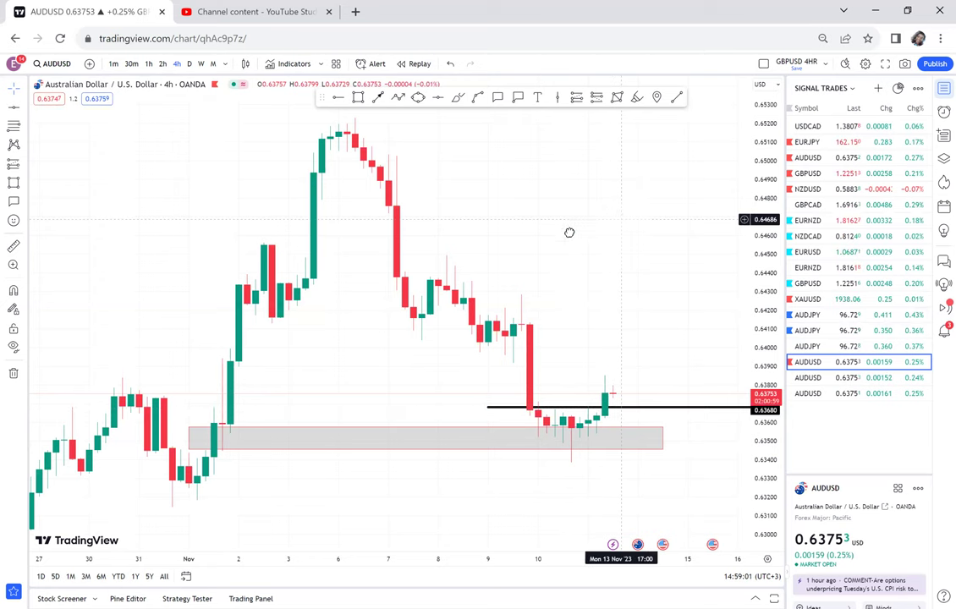
scroll(569, 235, "right", 3)
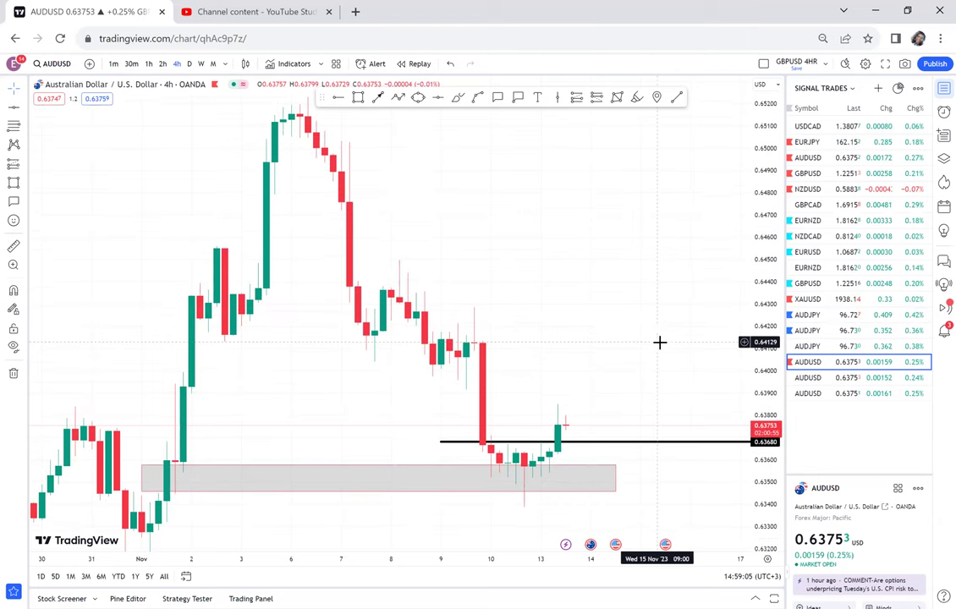
scroll(709, 370, "left", 3)
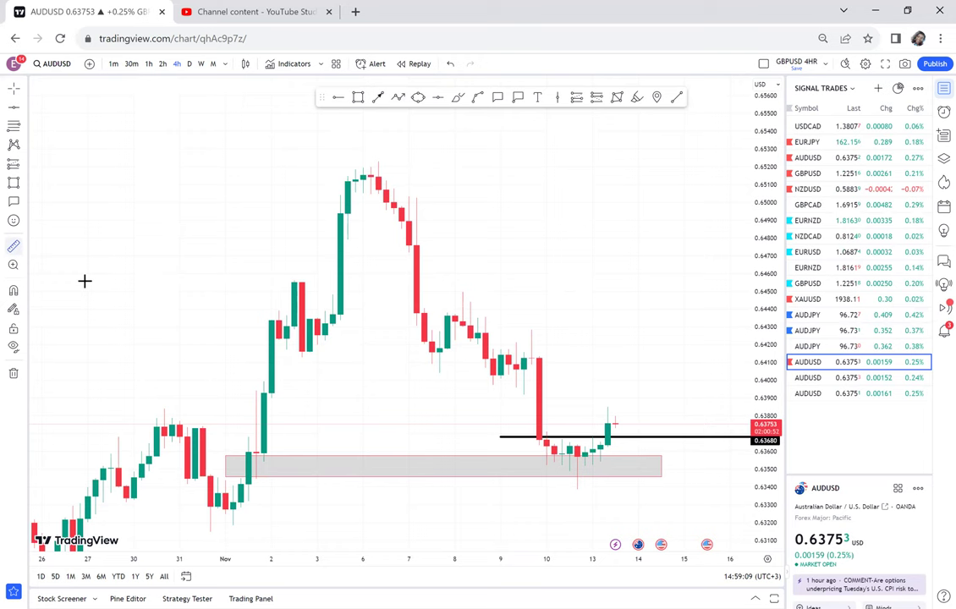
Measure from the support rectangle's lower edge to the swing high, then add horizontal lines near the midpoint at 0.64342 and at the swing high, 0.65240.
left_click(247, 477)
left_click_drag(247, 476, 615, 159)
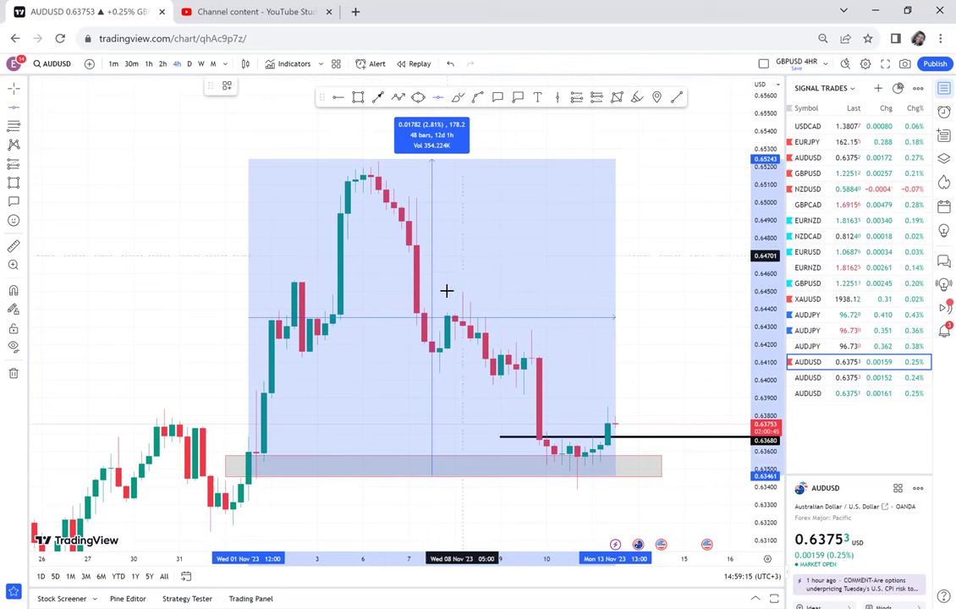
left_click(437, 322)
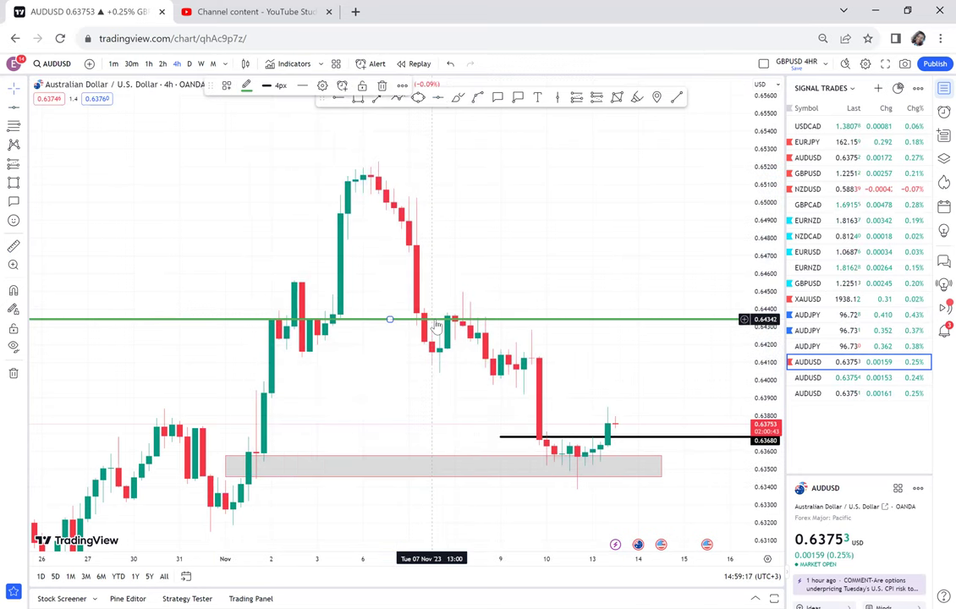
left_click(421, 121)
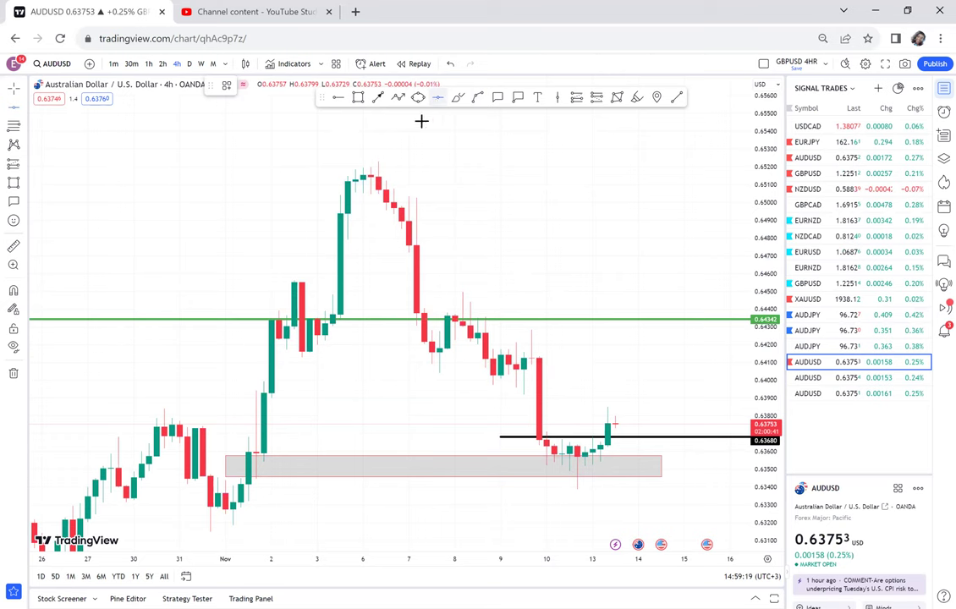
left_click(389, 160)
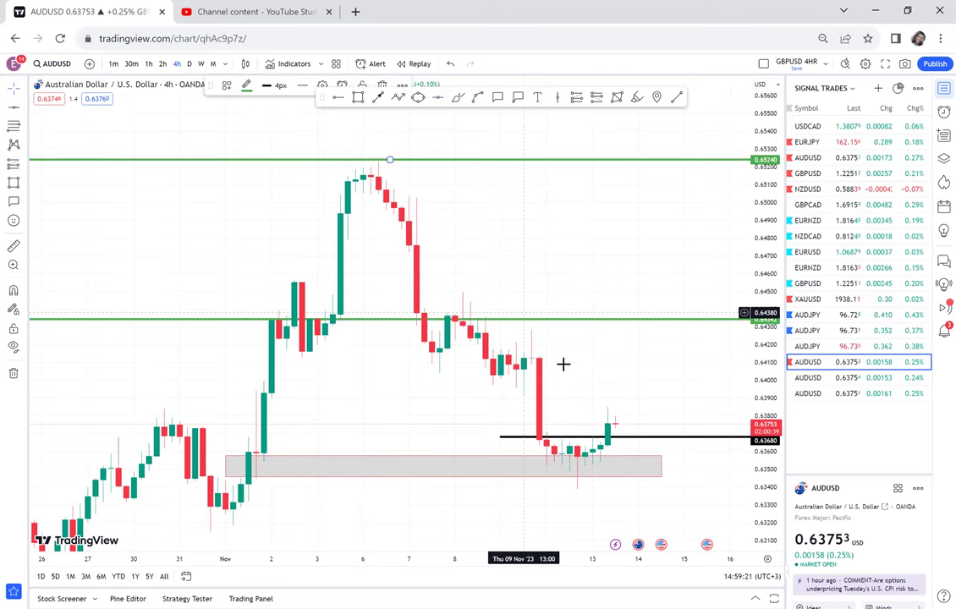
Add a vertical line through the candle entering the support rectangle, positioned at 1 November 2023, 12:00.
left_click_drag(632, 361, 625, 304)
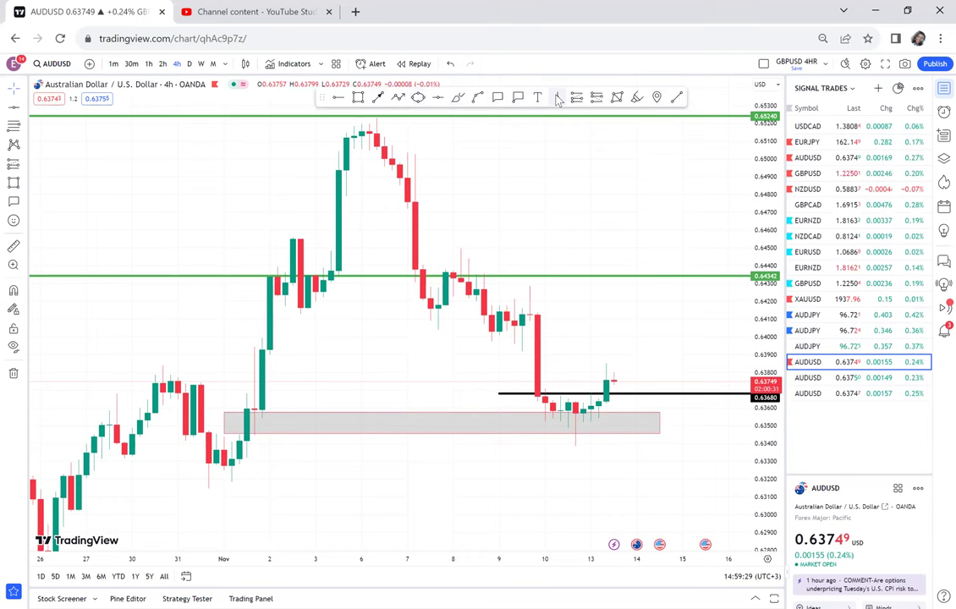
left_click(240, 375)
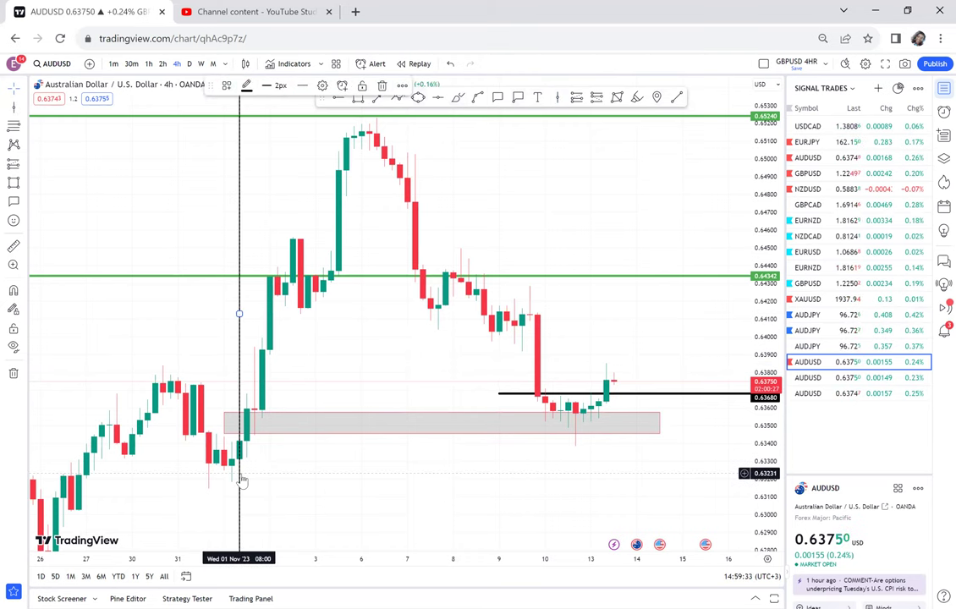
left_click_drag(243, 458, 249, 486)
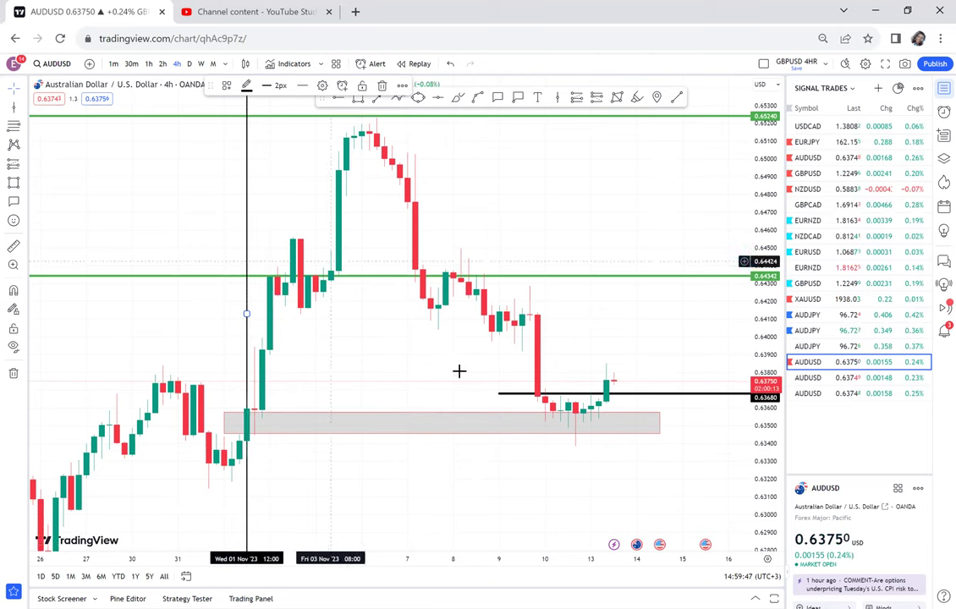
left_click_drag(638, 253, 576, 278)
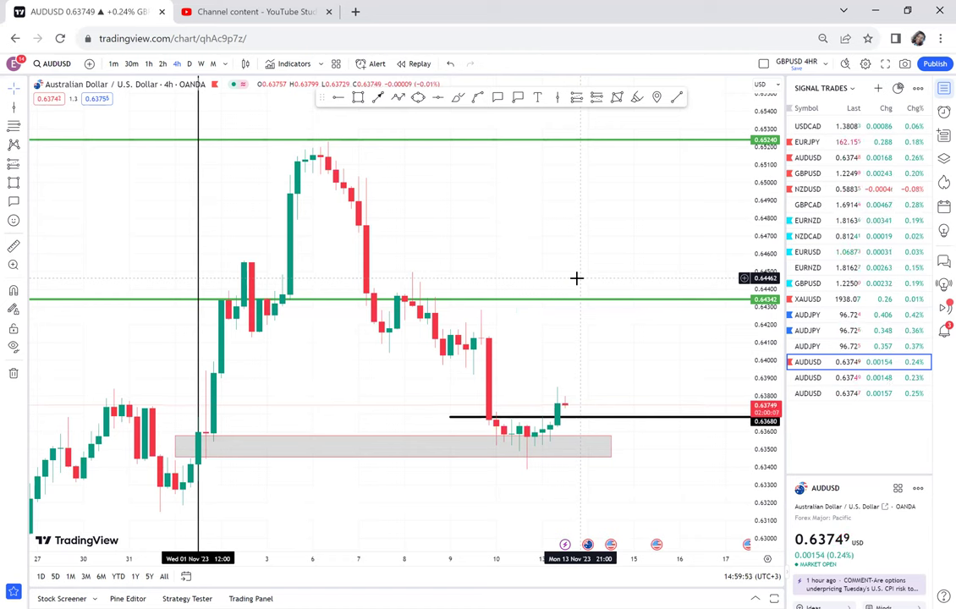
left_click_drag(571, 393, 467, 393)
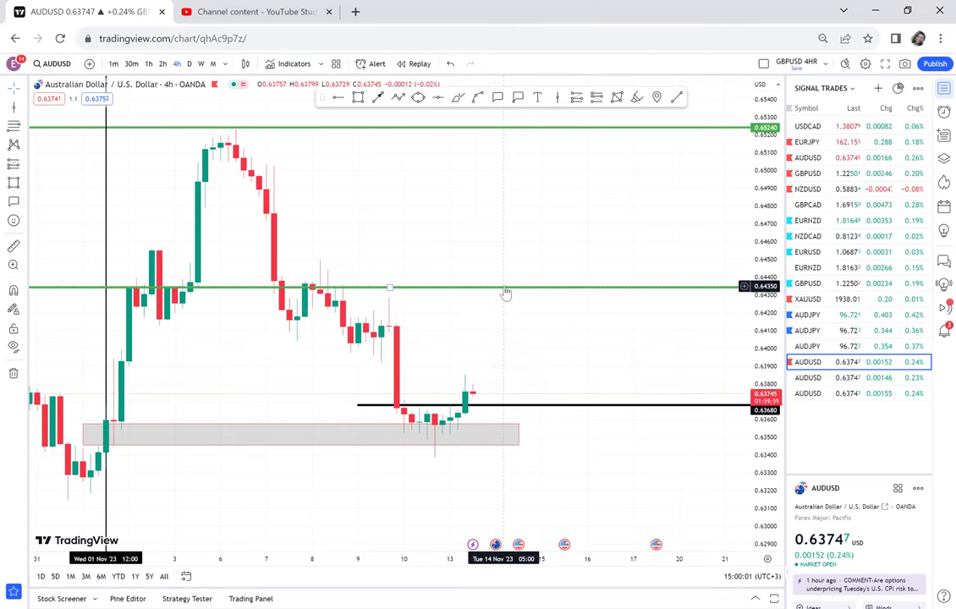
left_click_drag(511, 198, 649, 211)
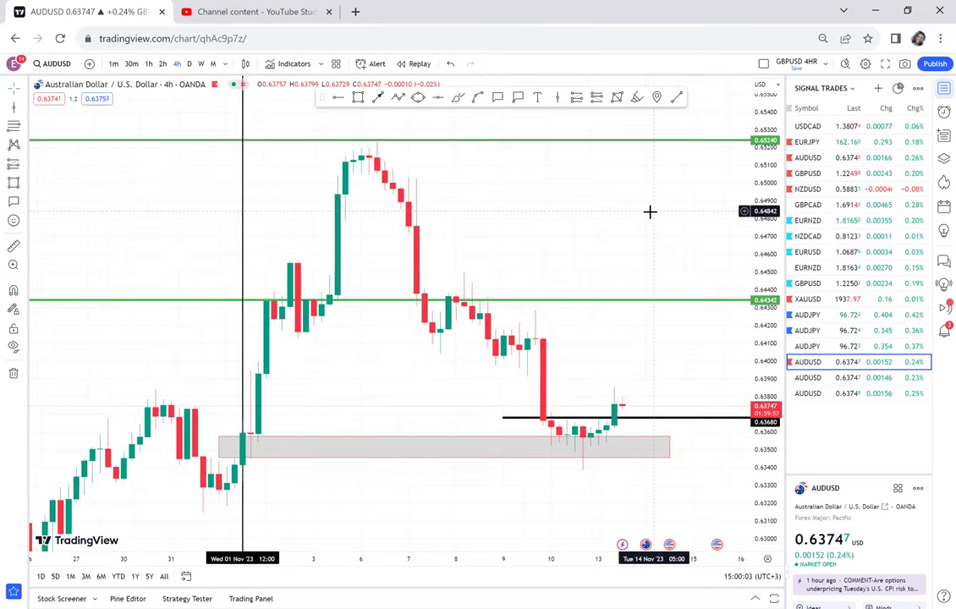
scroll(649, 211, "up", 1)
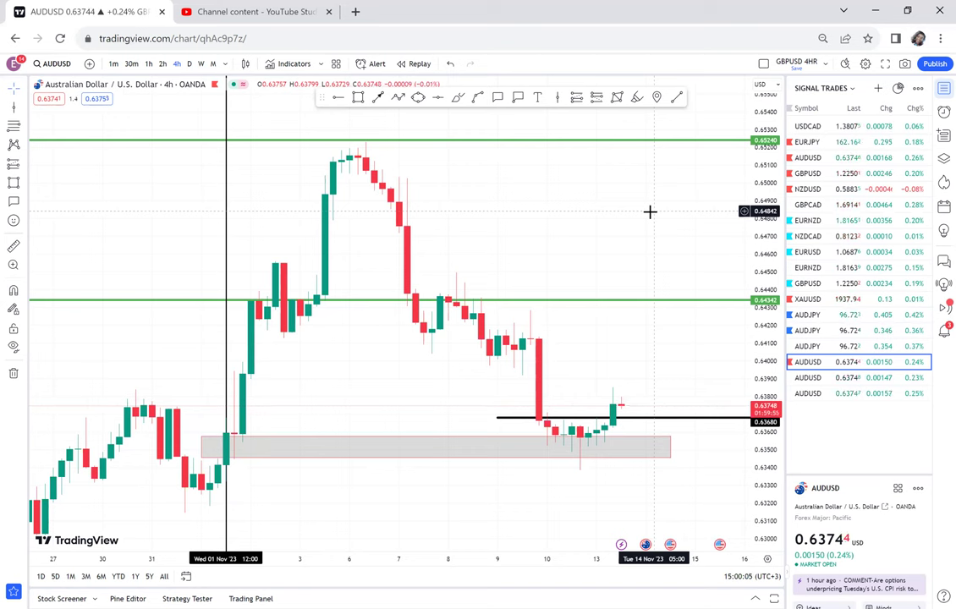